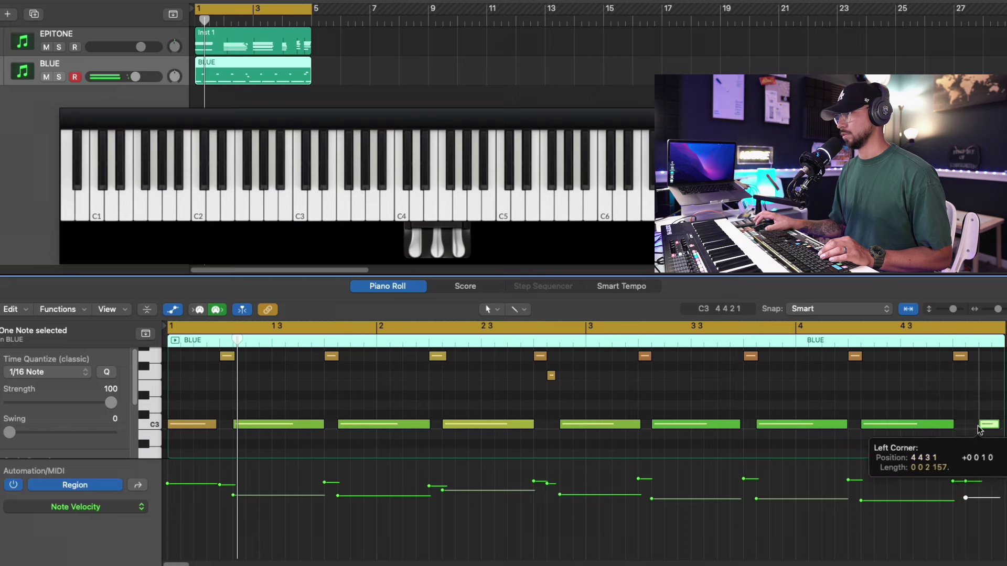
Lengthen the F3 note before bar 3 up to the bar line and extend the E3 note near the end of bar 4
{"action": "scroll", "coordinate": [971, 427], "scroll_direction": "up", "scroll_amount": 2}
{"action": "left_click_drag", "start_coordinate": [557, 409], "coordinate": [561, 419]}
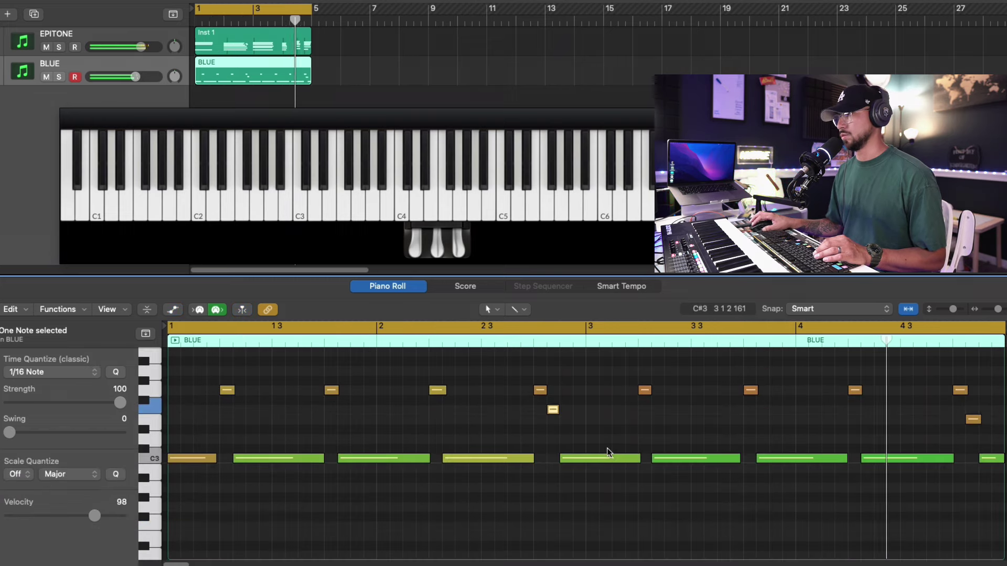
{"action": "key", "text": "space"}
{"action": "left_click_drag", "start_coordinate": [979, 419], "coordinate": [996, 419]}
{"action": "left_click_drag", "start_coordinate": [555, 416], "coordinate": [584, 413]}
{"action": "key", "text": "space"}
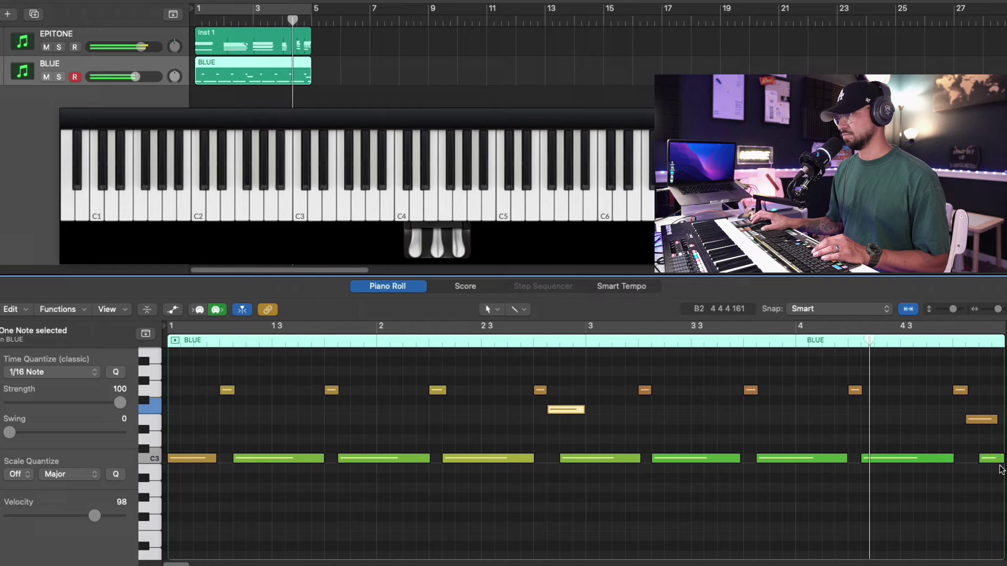
Shorten the E3 note at the end of bar 4 and place a D3 note after it, up to the region's end
{"action": "key", "text": "space"}
{"action": "key", "text": "c"}
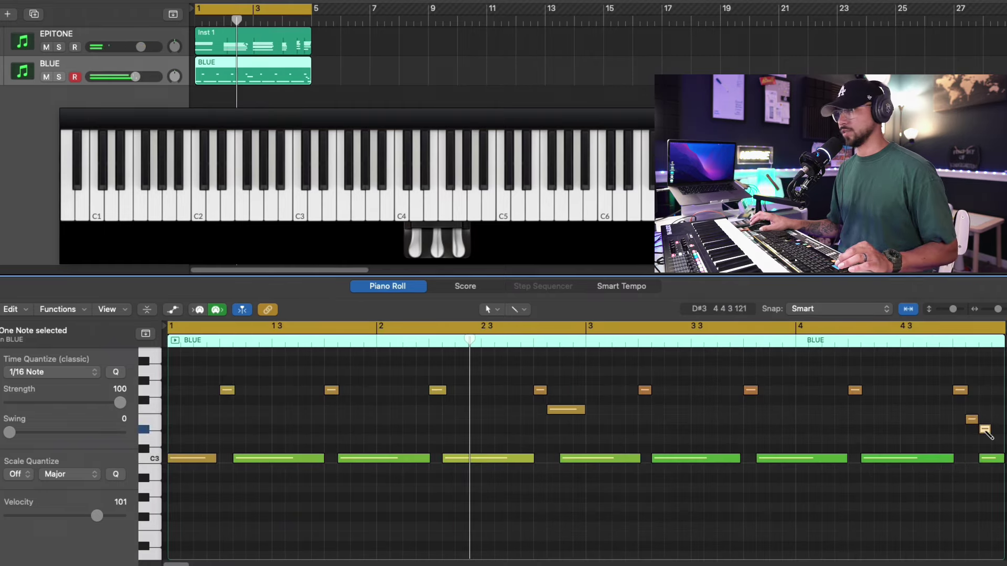
{"action": "left_click_drag", "start_coordinate": [986, 433], "coordinate": [982, 427]}
{"action": "left_click", "coordinate": [751, 343]}
{"action": "key", "text": "c"}
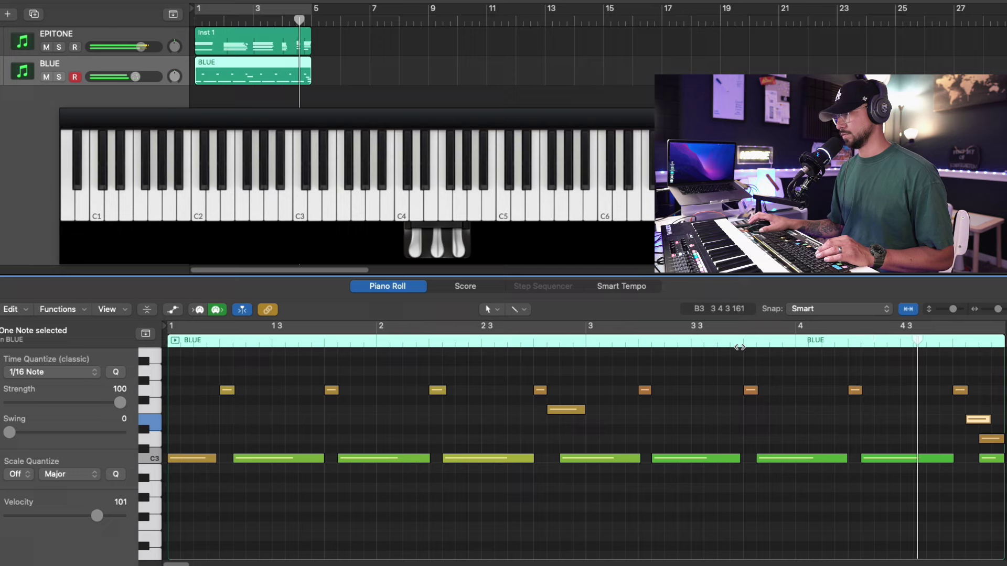
{"action": "left_click_drag", "start_coordinate": [351, 458], "coordinate": [364, 458]}
{"action": "left_click", "coordinate": [287, 343]}
{"action": "key", "text": "c"}
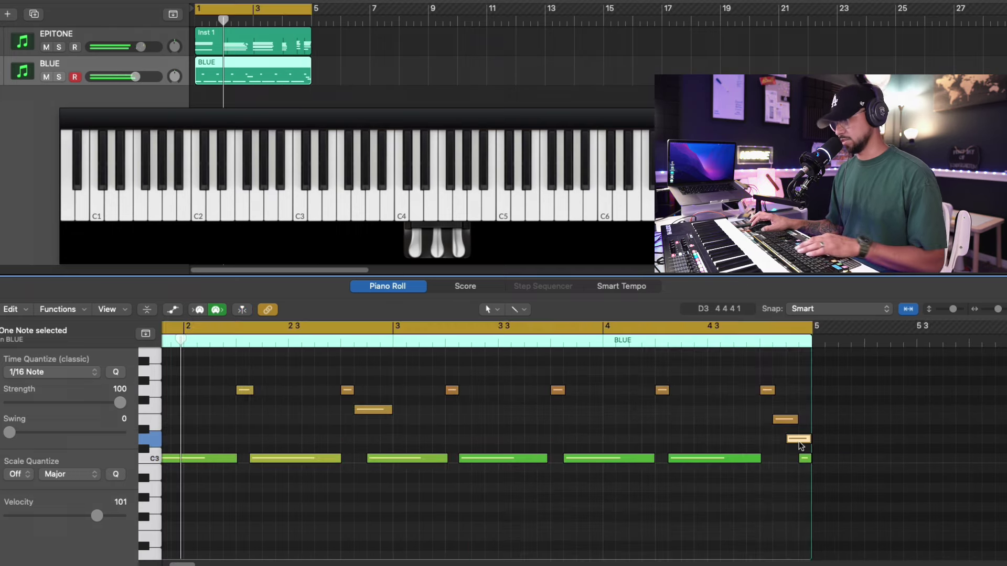
Remove the D3 note at the end of bar 4 and extend the last C3 note's start earlier
{"action": "left_click", "coordinate": [799, 459]}
{"action": "mouse_move", "coordinate": [799, 459]}
{"action": "left_mouse_down"}
{"action": "mouse_move", "coordinate": [778, 460]}
{"action": "mouse_move", "coordinate": [787, 460]}
{"action": "left_mouse_up"}
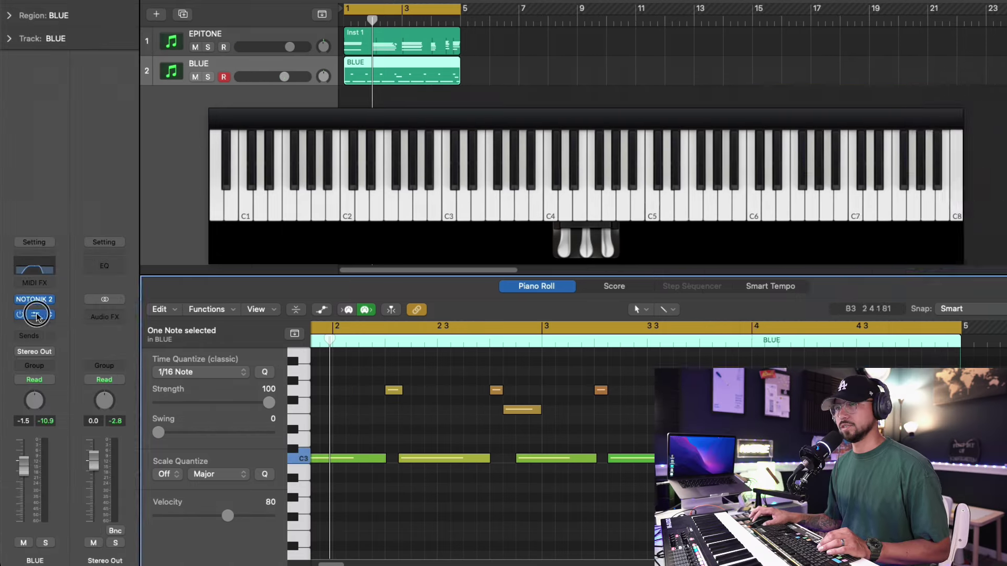
Open the BLUE channel's Channel EQ, nudge the low-cut frequency slightly higher and play the loop
{"action": "left_click", "coordinate": [35, 314]}
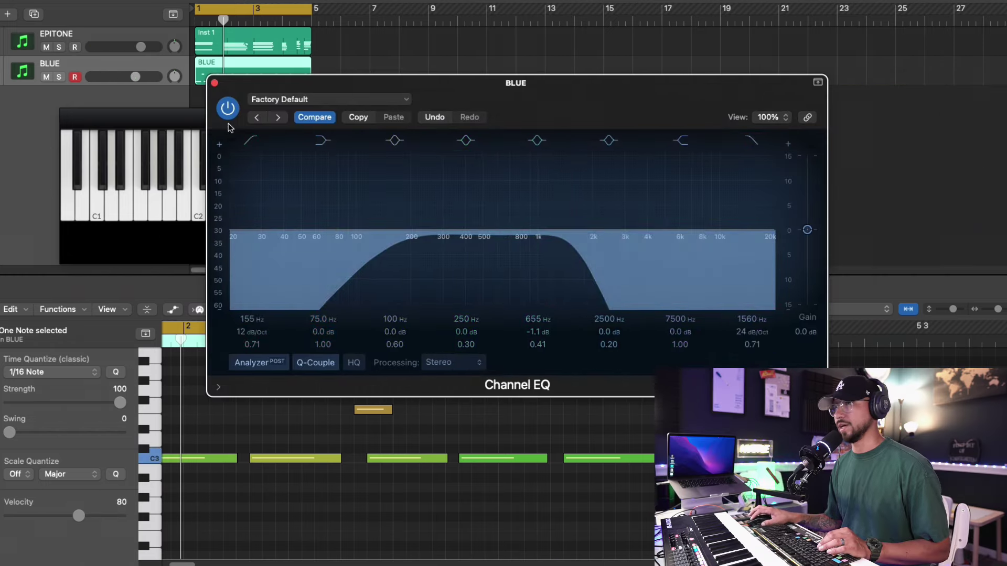
{"action": "left_click_drag", "start_coordinate": [396, 240], "coordinate": [404, 240]}
{"action": "key", "text": "space"}
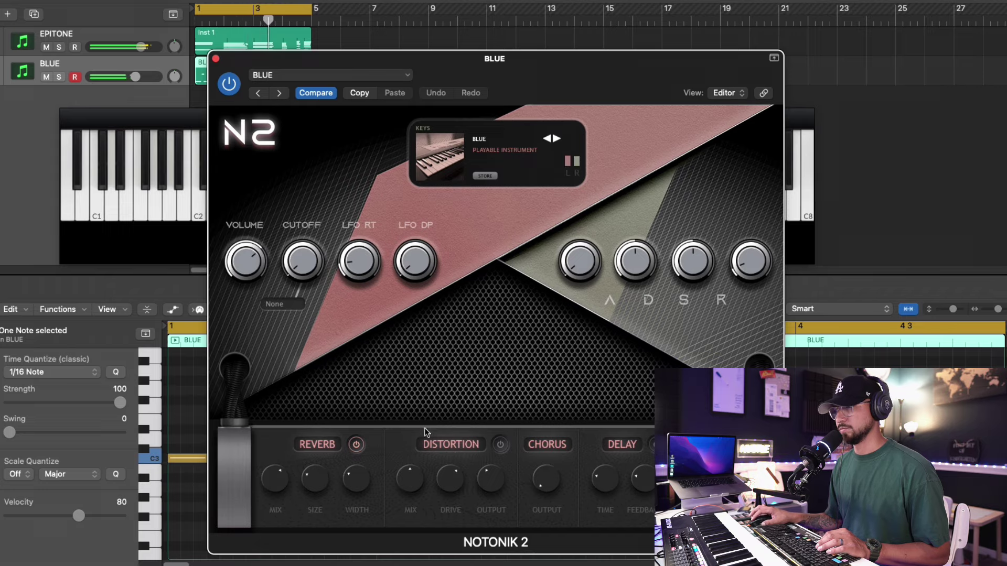
Close the NOTONIK 2 plug-in window and slightly raise the BLUE track's volume
{"action": "left_click_drag", "start_coordinate": [222, 66], "coordinate": [219, 65]}
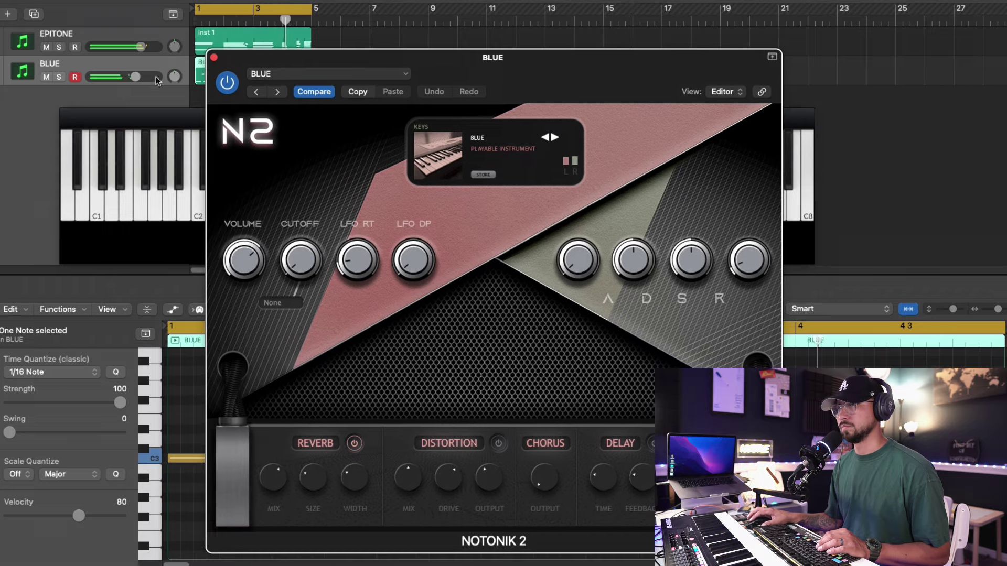
{"action": "left_click", "coordinate": [214, 58]}
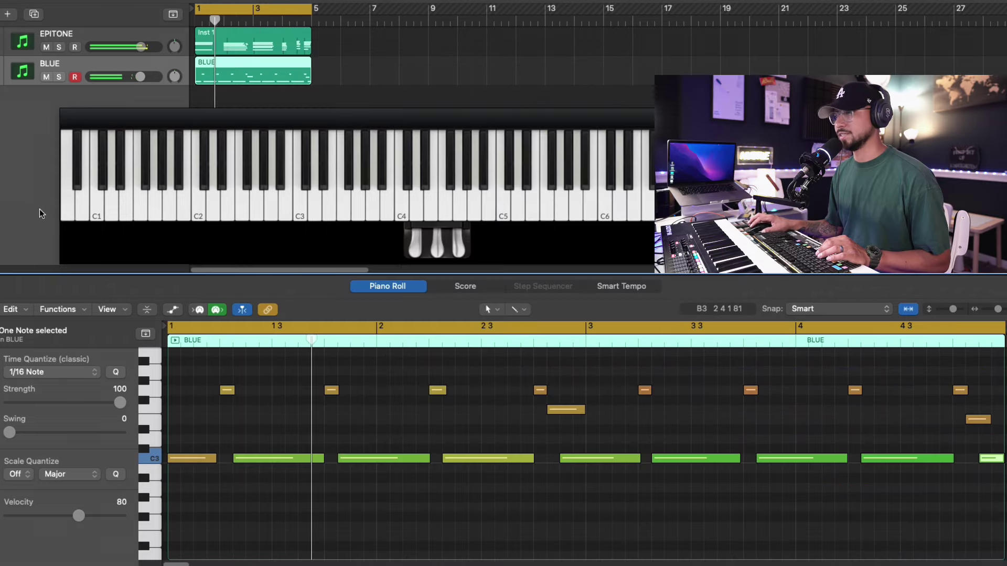
{"action": "left_click", "coordinate": [131, 47]}
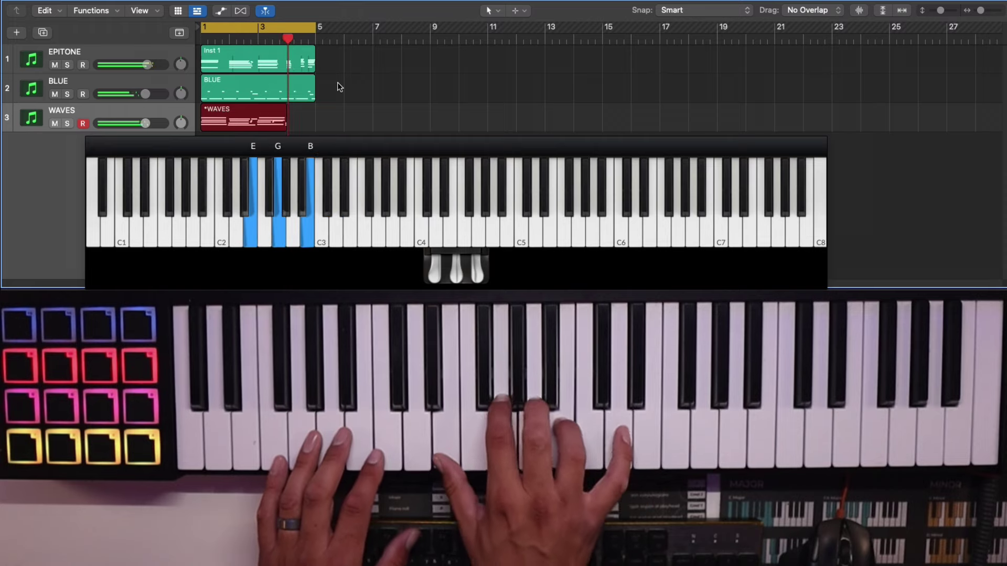
Tighten the starts of the recorded WAVES chord notes toward their bar lines and move the final B2 note slightly later
{"action": "key", "text": "space"}
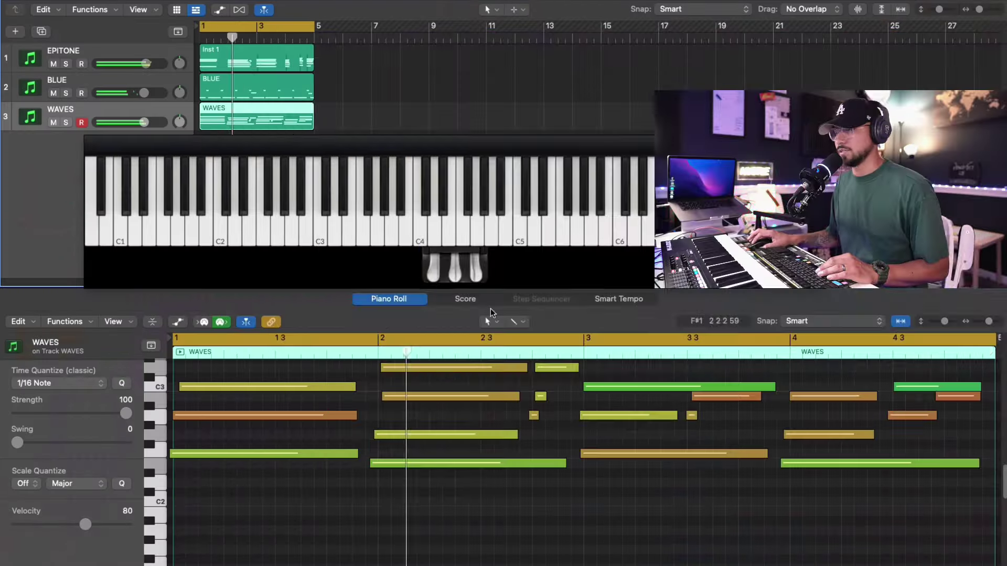
{"action": "left_click", "coordinate": [952, 396]}
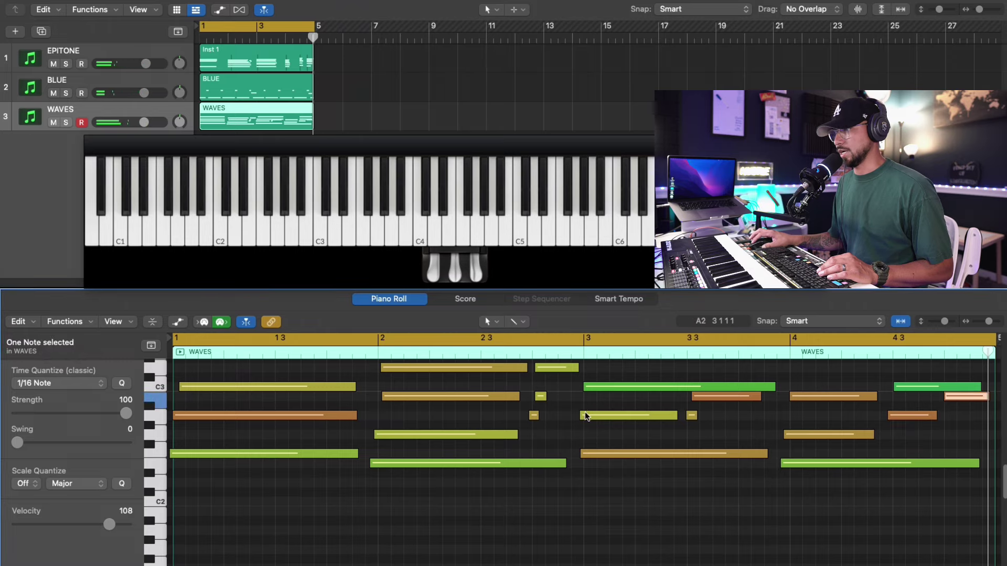
{"action": "left_click_drag", "start_coordinate": [586, 415], "coordinate": [588, 416]}
{"action": "left_click_drag", "start_coordinate": [582, 454], "coordinate": [584, 454]}
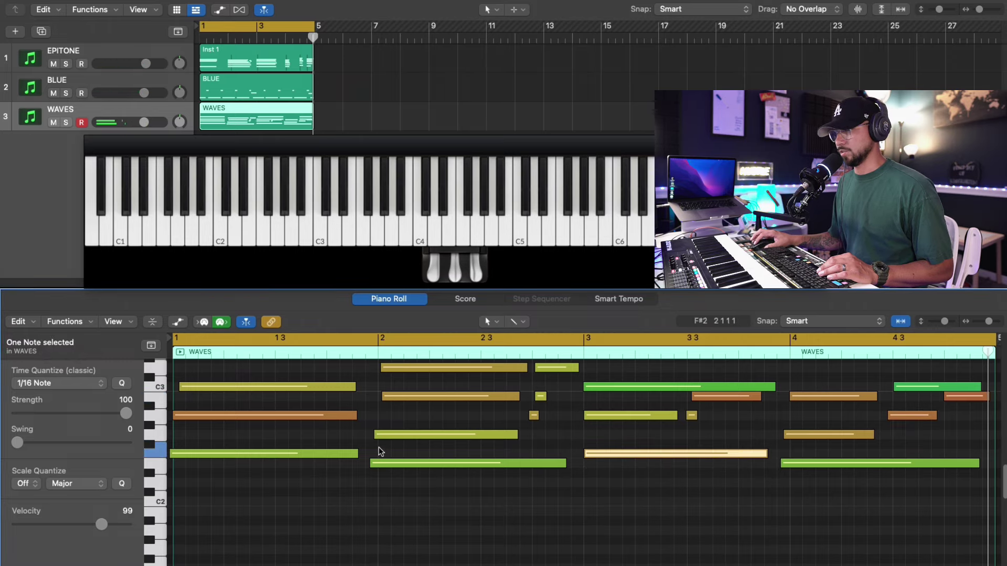
{"action": "left_click_drag", "start_coordinate": [371, 462], "coordinate": [377, 462]}
{"action": "left_click_drag", "start_coordinate": [781, 463], "coordinate": [785, 439]}
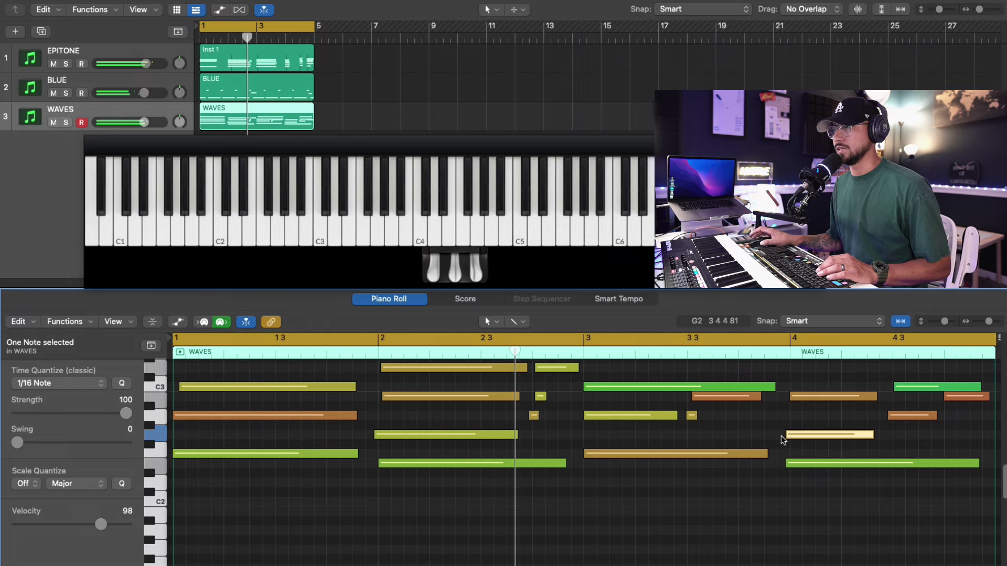
Open a plug-in on the WAVES channel strip and adjust its controls during playback
{"action": "key", "text": "i"}
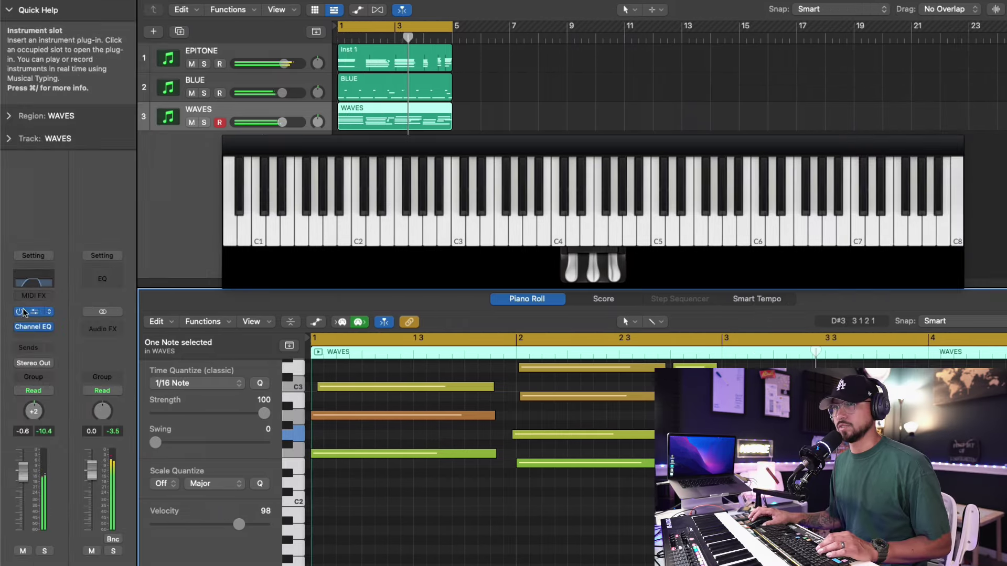
{"action": "left_click", "coordinate": [35, 318]}
{"action": "left_click_drag", "start_coordinate": [591, 289], "coordinate": [673, 279]}
{"action": "left_click_drag", "start_coordinate": [512, 251], "coordinate": [491, 251]}
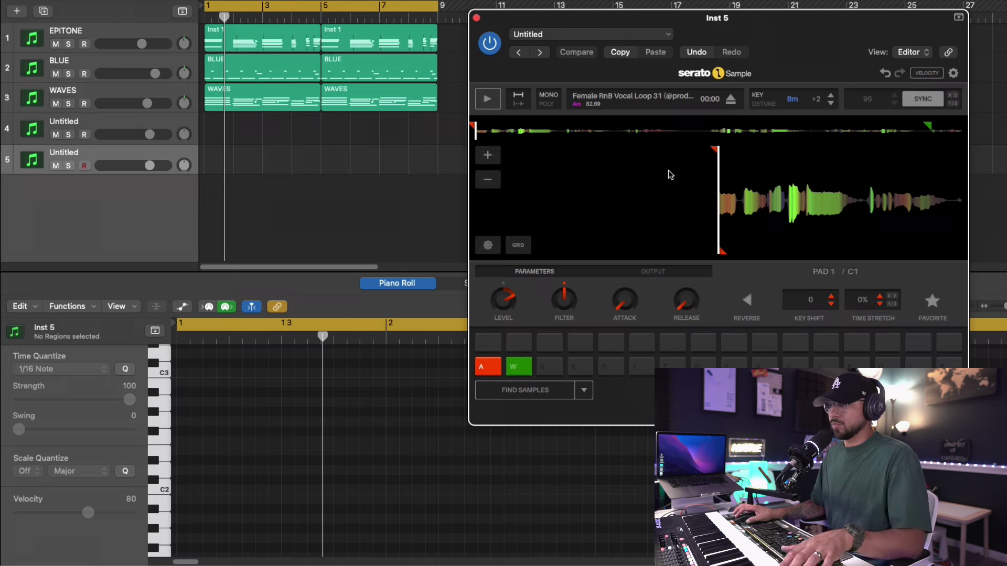
Audition the vocal sample on pad A and enable Auto-Tune Access on track 5
{"action": "key", "text": "a"}
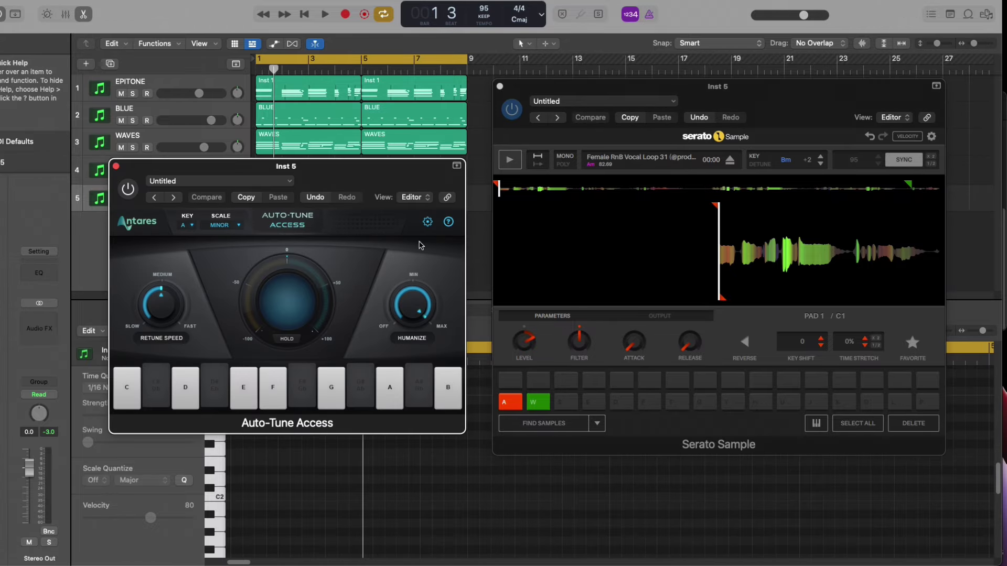
{"action": "left_click_drag", "start_coordinate": [331, 175], "coordinate": [348, 161]}
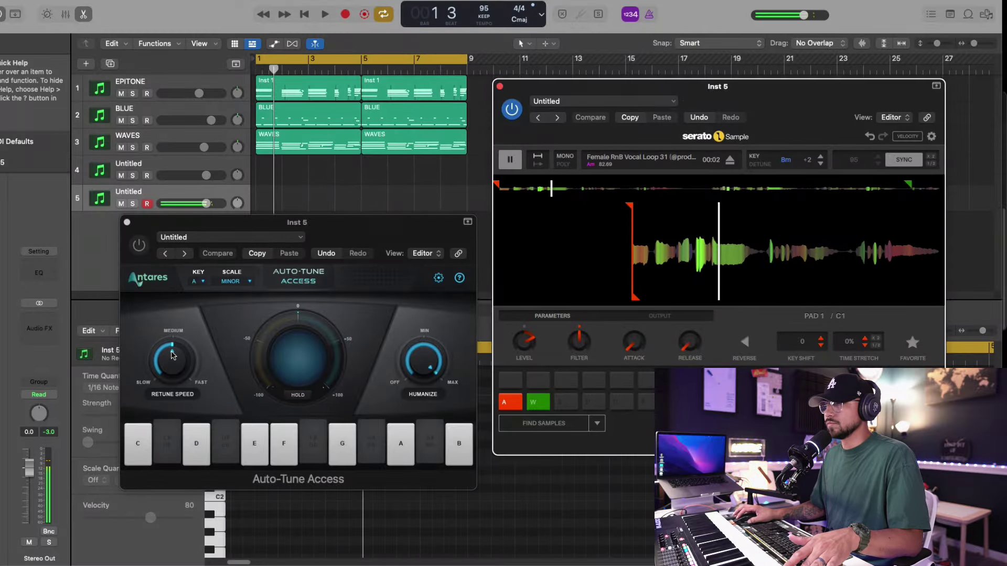
{"action": "left_click", "coordinate": [140, 251]}
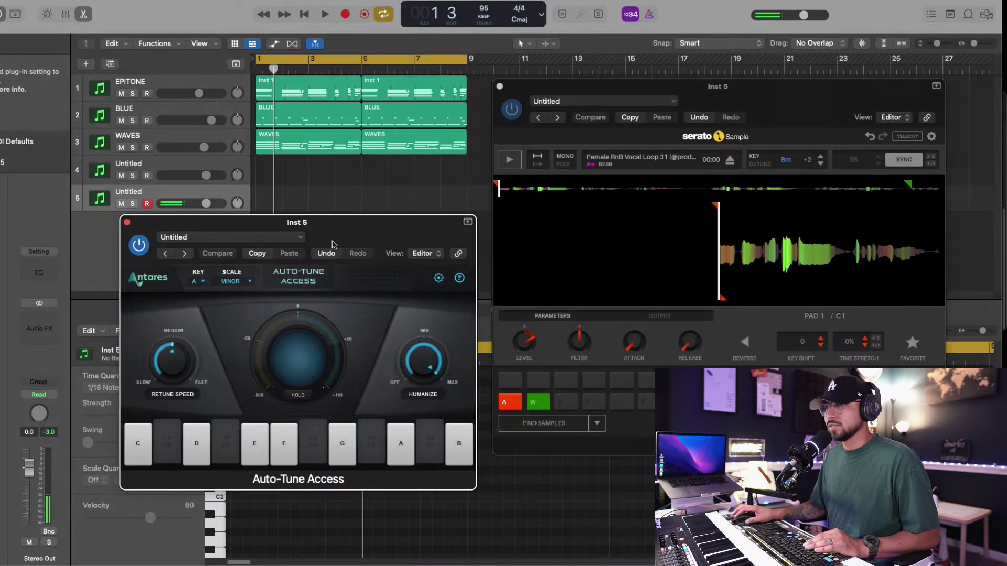
{"action": "left_click_drag", "start_coordinate": [332, 244], "coordinate": [292, 249]}
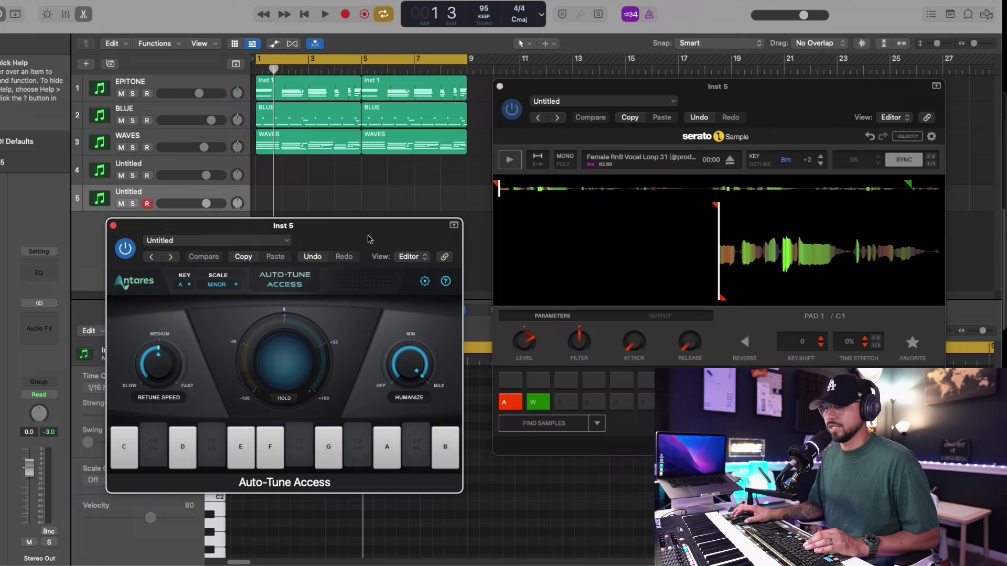
{"action": "left_click_drag", "start_coordinate": [364, 240], "coordinate": [383, 195]}
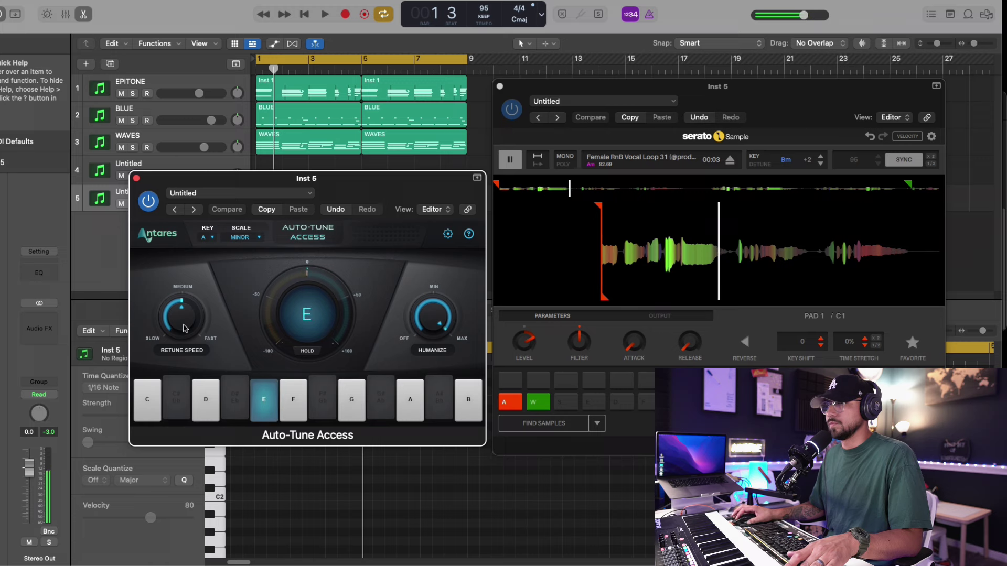
Try Auto-Tune's Retune Speed at its fastest and slowest while auditioning the vocal, and return it to medium
{"action": "left_click_drag", "start_coordinate": [183, 335], "coordinate": [183, 326]}
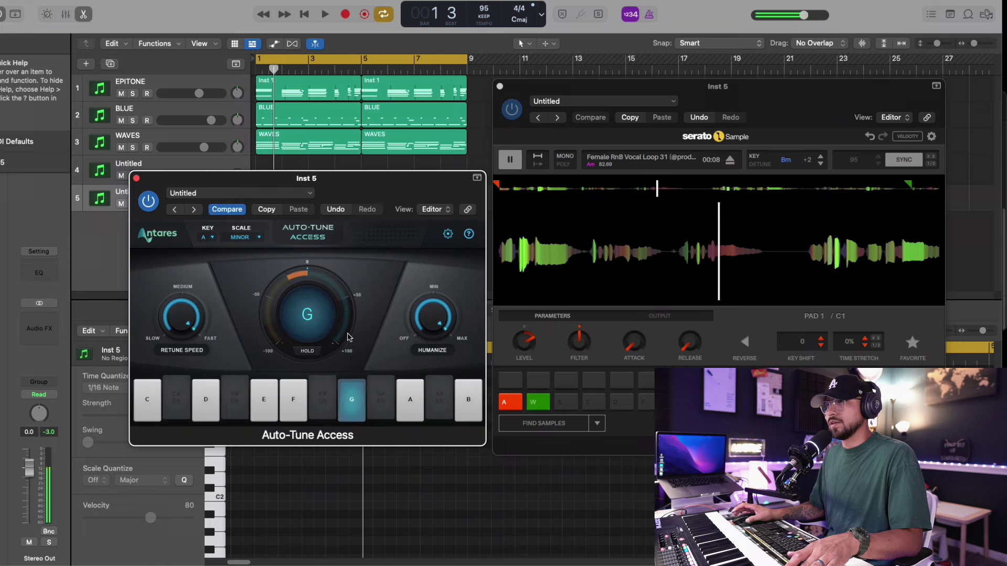
{"action": "key", "text": "space"}
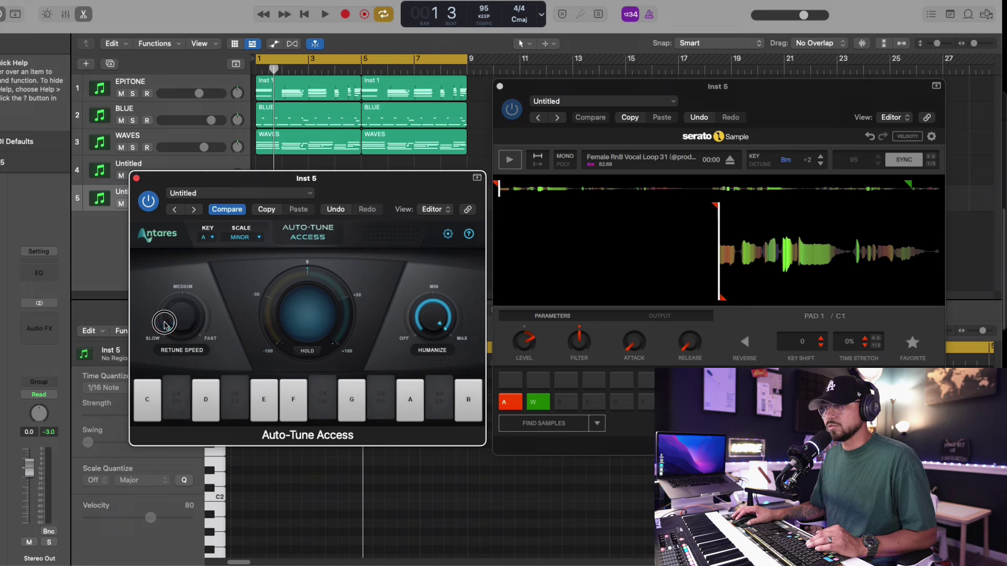
{"action": "left_click_drag", "start_coordinate": [180, 300], "coordinate": [206, 294]}
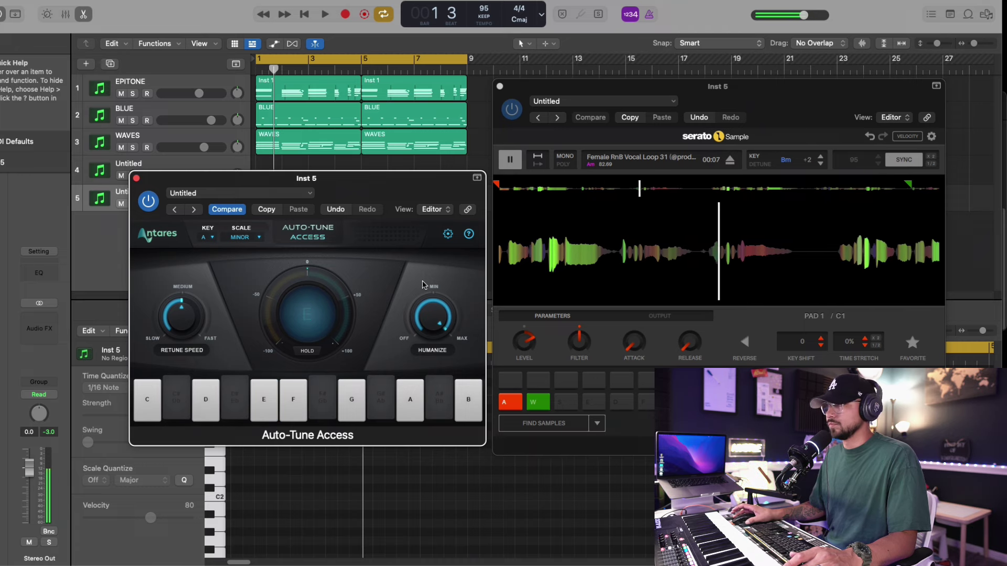
{"action": "left_click_drag", "start_coordinate": [359, 194], "coordinate": [352, 259]}
{"action": "key", "text": "space"}
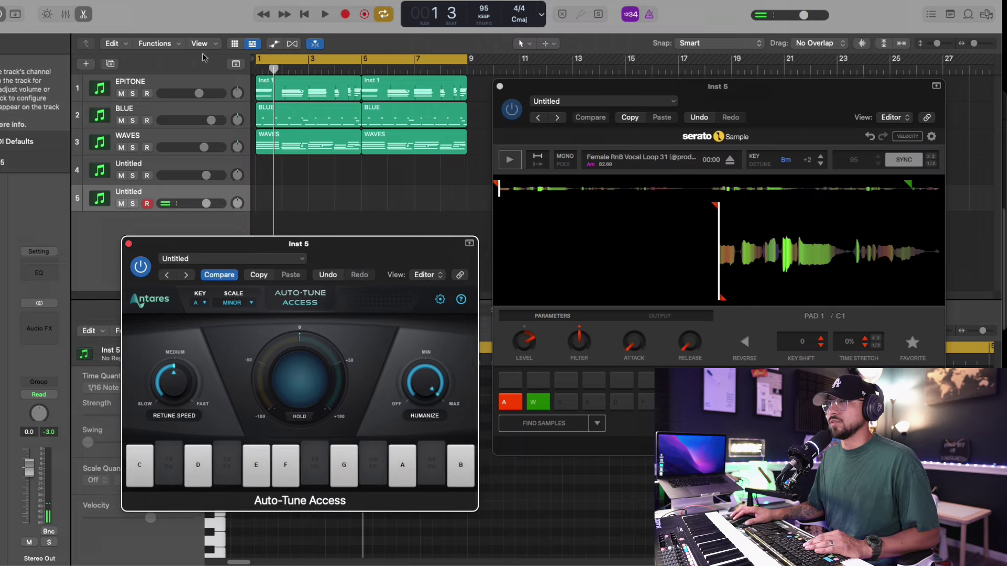
Play the beat together with the vocal sample and raise track 5's volume to 1.5 dB
{"action": "left_click", "coordinate": [325, 16]}
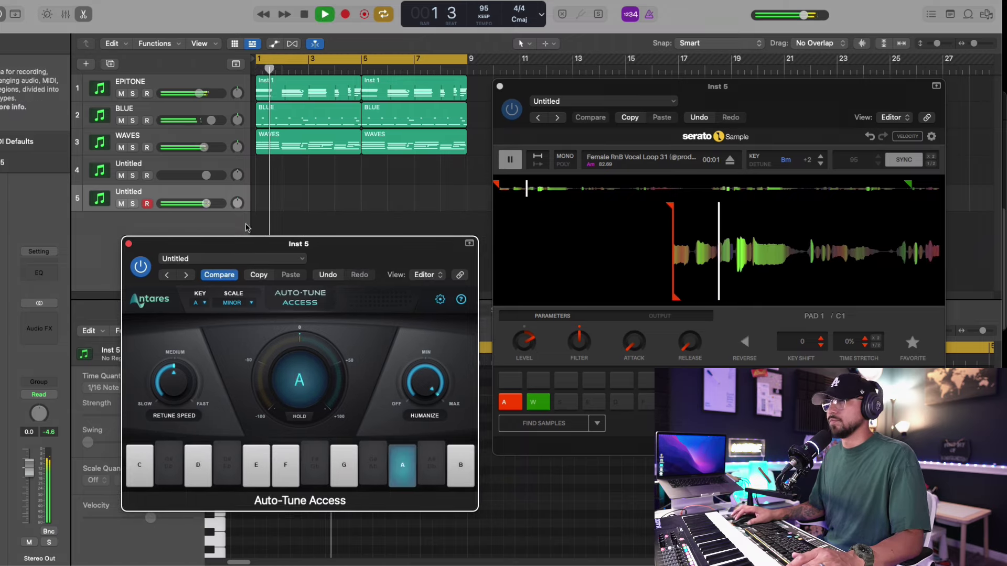
{"action": "left_click_drag", "start_coordinate": [207, 209], "coordinate": [211, 208]}
{"action": "left_click_drag", "start_coordinate": [352, 260], "coordinate": [354, 248]}
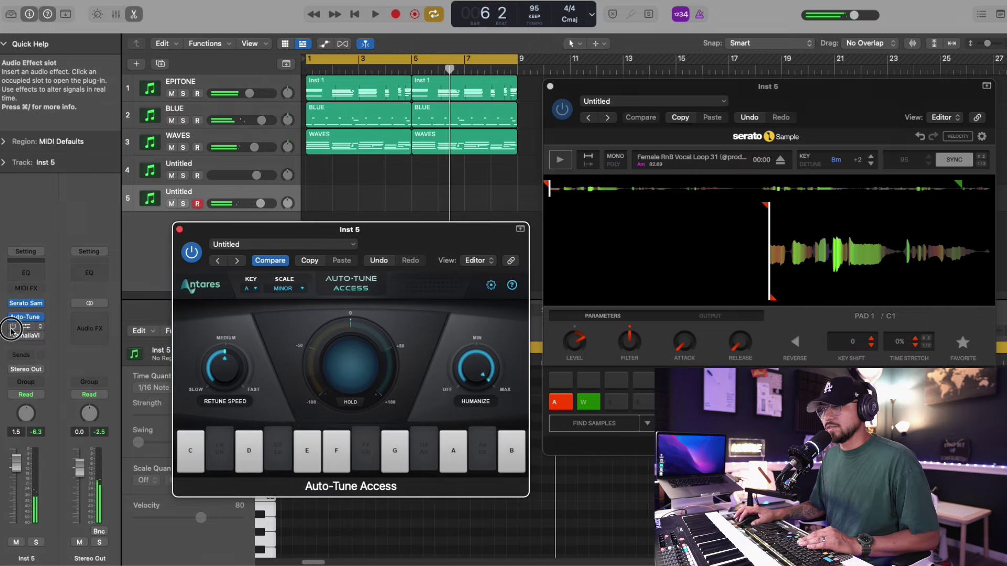
Review the Compressor settings on track 5, close its window and open the Valhalla plug-in
{"action": "left_click", "coordinate": [16, 328]}
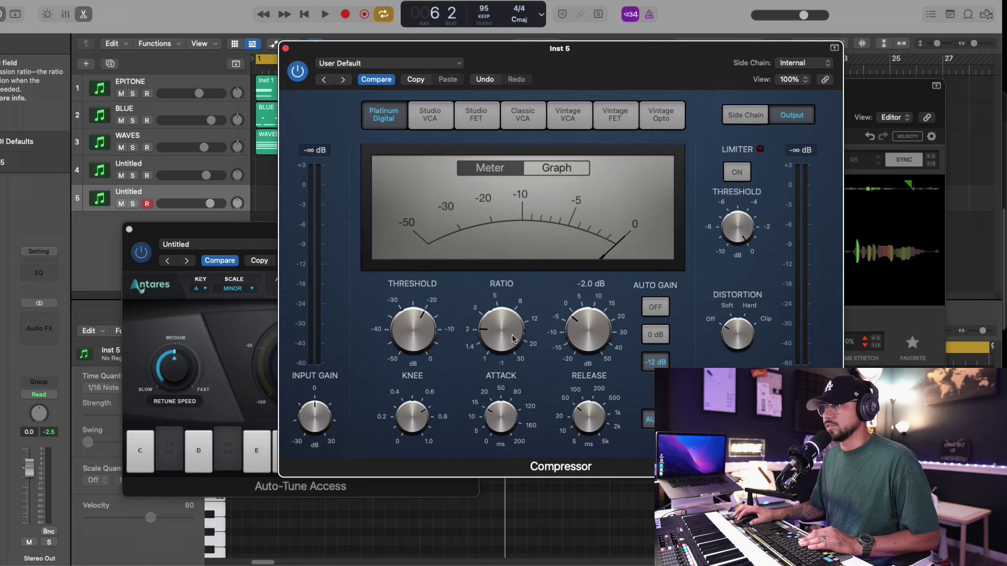
{"action": "left_click", "coordinate": [285, 47]}
{"action": "left_click", "coordinate": [22, 339]}
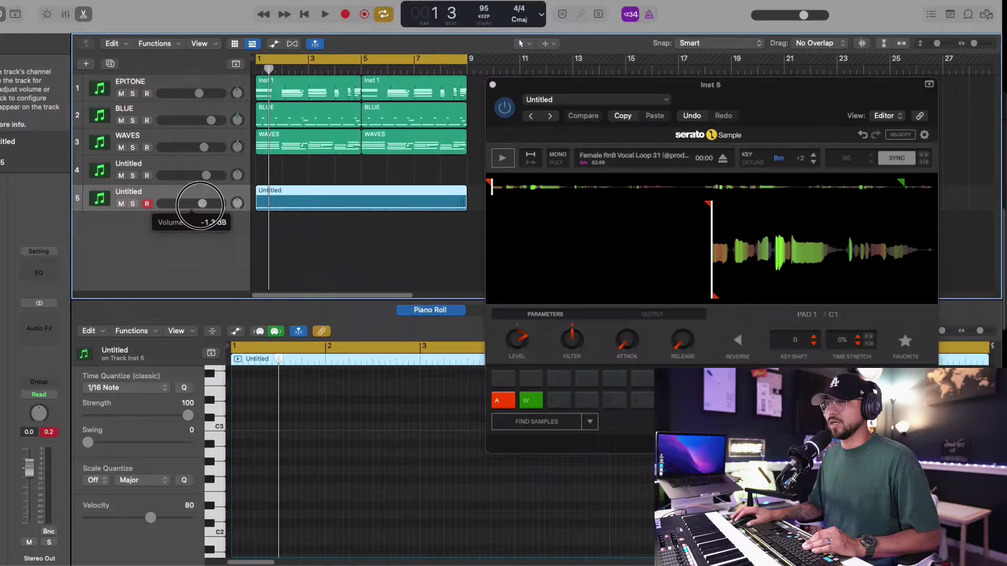
Add a Channel EQ to track 5 with a low cut at 154 Hz and a high cut at about 1360 Hz
{"action": "left_click", "coordinate": [690, 124]}
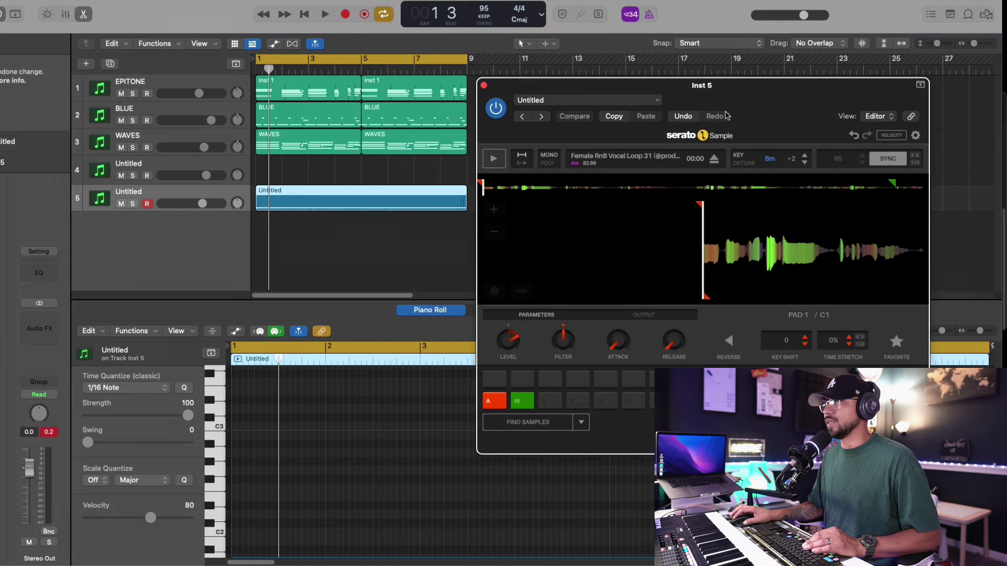
{"action": "left_click", "coordinate": [188, 195]}
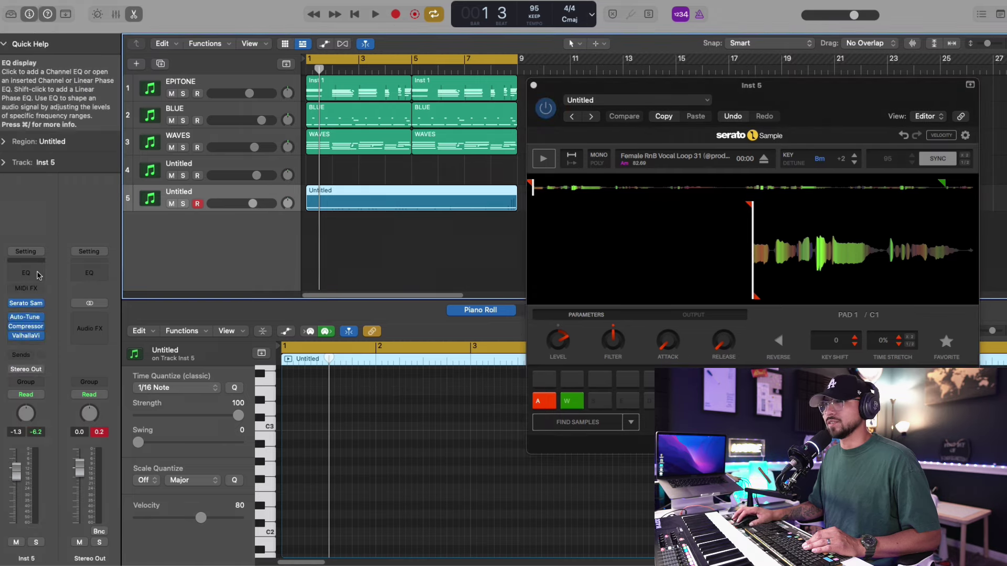
{"action": "left_click", "coordinate": [37, 272]}
{"action": "left_click_drag", "start_coordinate": [296, 252], "coordinate": [438, 254]}
{"action": "left_click_drag", "start_coordinate": [787, 252], "coordinate": [595, 264]}
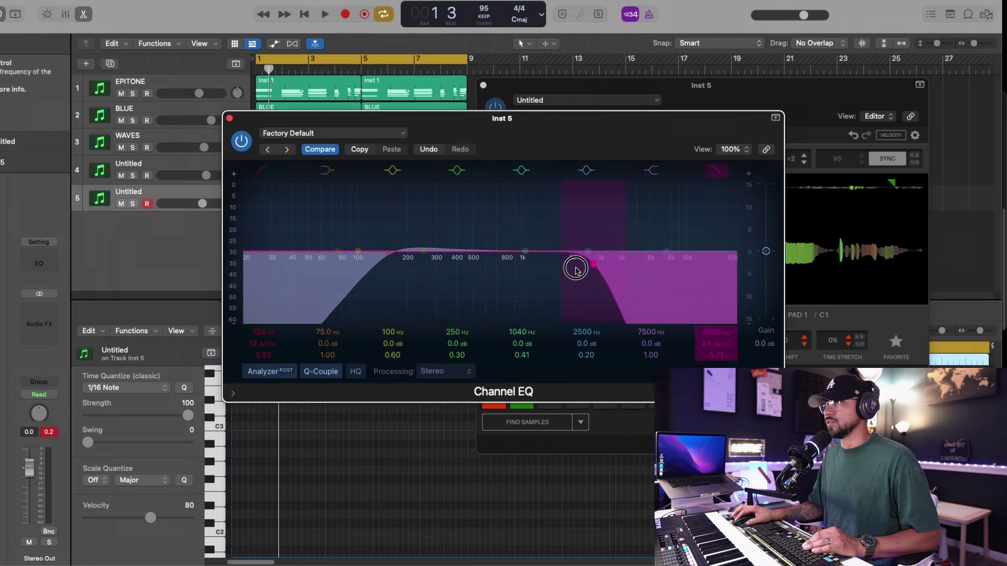
Shape track 5's EQ with -2.0 dB at 326 Hz, +0.2 dB at 121 Hz, and a gentler high cut at 1540 Hz, Q 0.37
{"action": "left_click_drag", "start_coordinate": [423, 252], "coordinate": [433, 262]}
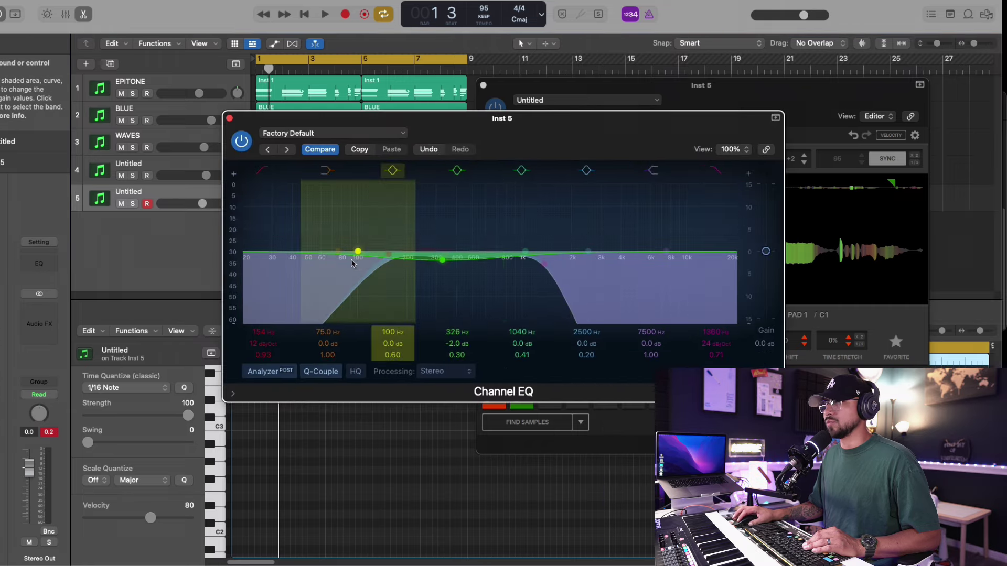
{"action": "left_click_drag", "start_coordinate": [358, 252], "coordinate": [369, 254]}
{"action": "key", "text": "space"}
{"action": "left_click_drag", "start_coordinate": [546, 278], "coordinate": [553, 267]}
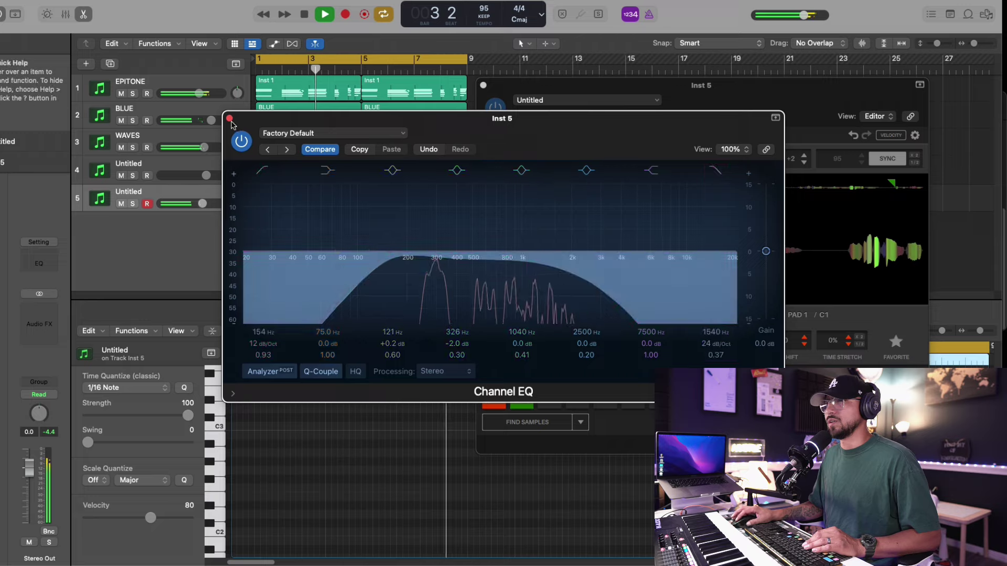
Close track 5's Channel EQ, stop playback and raise the ValhallaVintageVerb mix slightly
{"action": "key", "text": "super+w"}
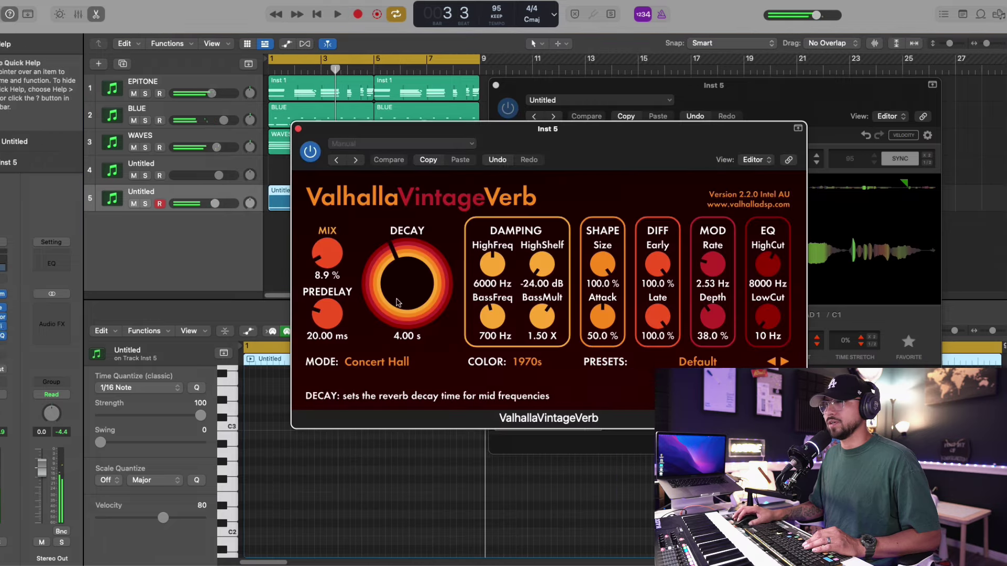
{"action": "key", "text": "space"}
{"action": "left_click_drag", "start_coordinate": [334, 261], "coordinate": [341, 249]}
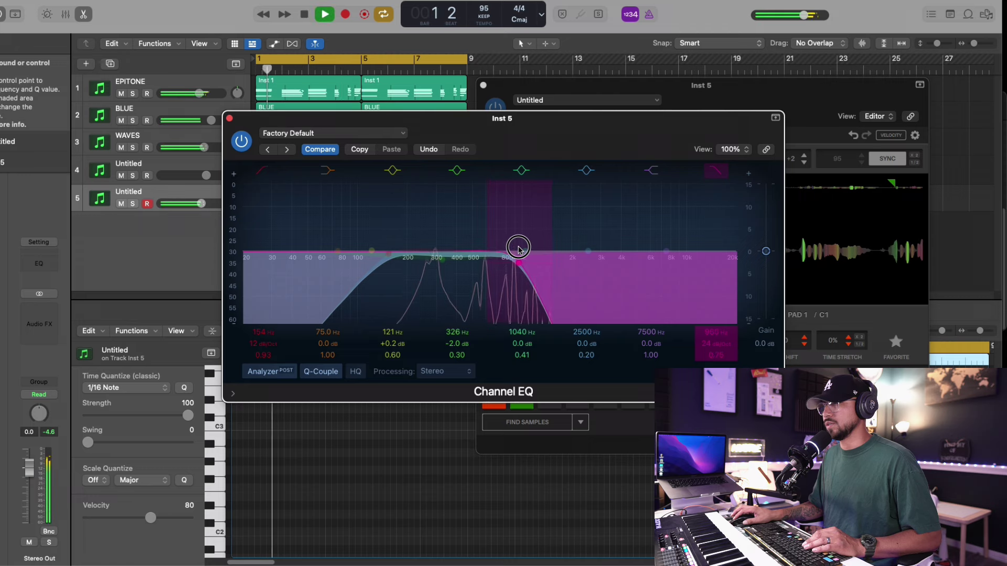
Fine-tune the high cut and slightly lower the output gain in track 5's Channel EQ, then close the open plug-in windows
{"action": "left_click_drag", "start_coordinate": [518, 249], "coordinate": [525, 256]}
{"action": "left_click_drag", "start_coordinate": [765, 251], "coordinate": [766, 258]}
{"action": "left_click_drag", "start_coordinate": [525, 264], "coordinate": [559, 271]}
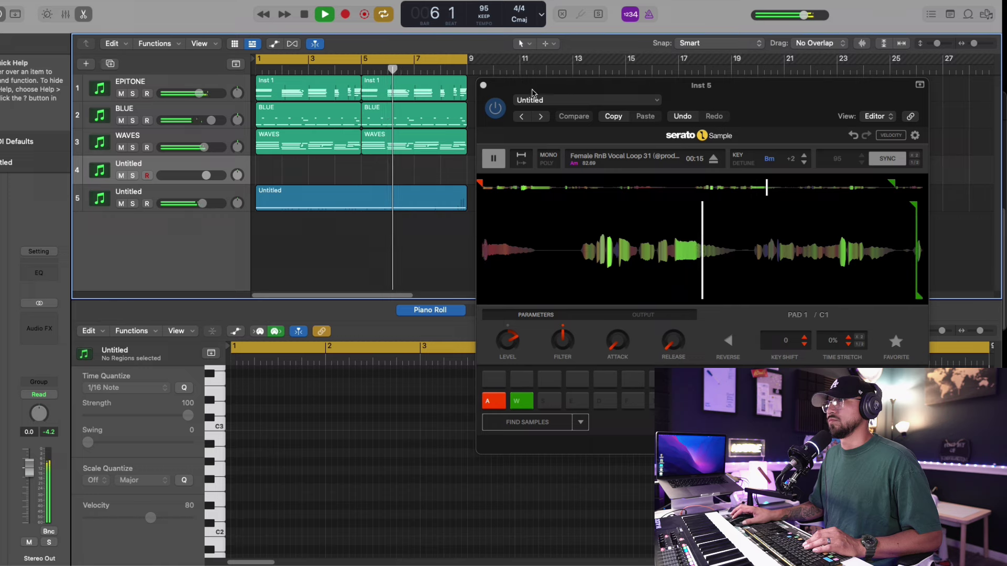
{"action": "left_click", "coordinate": [483, 86]}
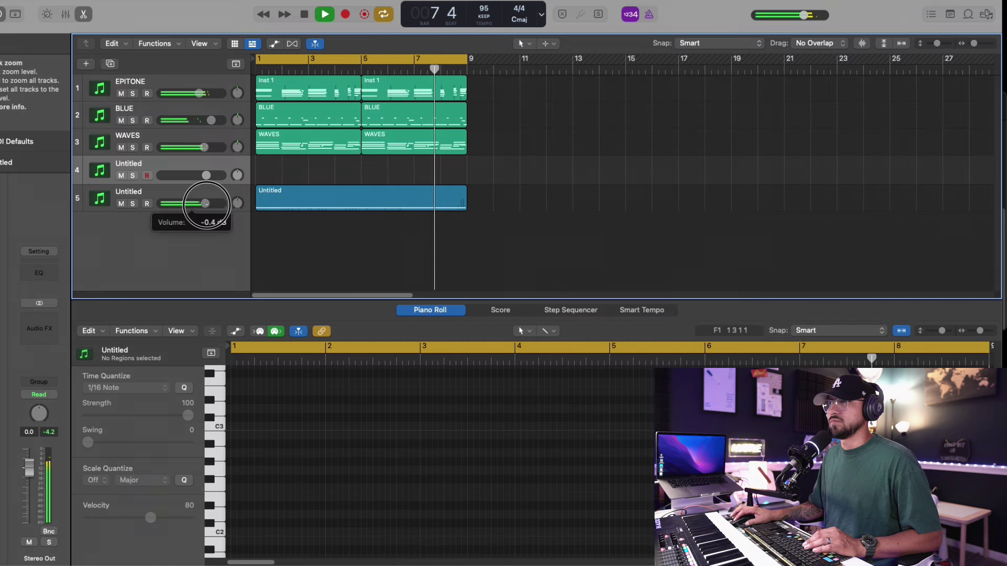
Set track 5's volume to about -0.4 dB and mute the track
{"action": "left_click_drag", "start_coordinate": [206, 204], "coordinate": [206, 204]}
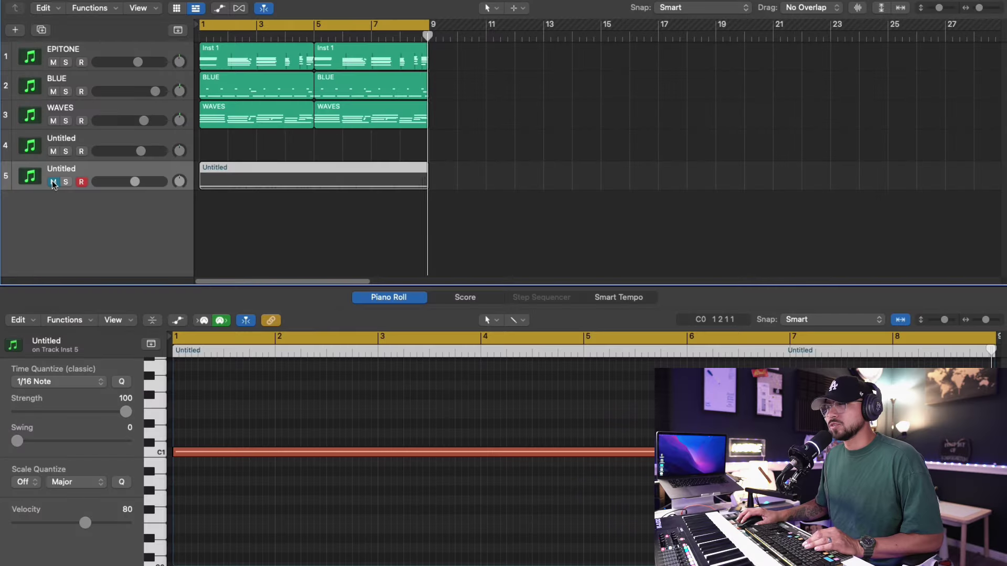
{"action": "left_click", "coordinate": [54, 182]}
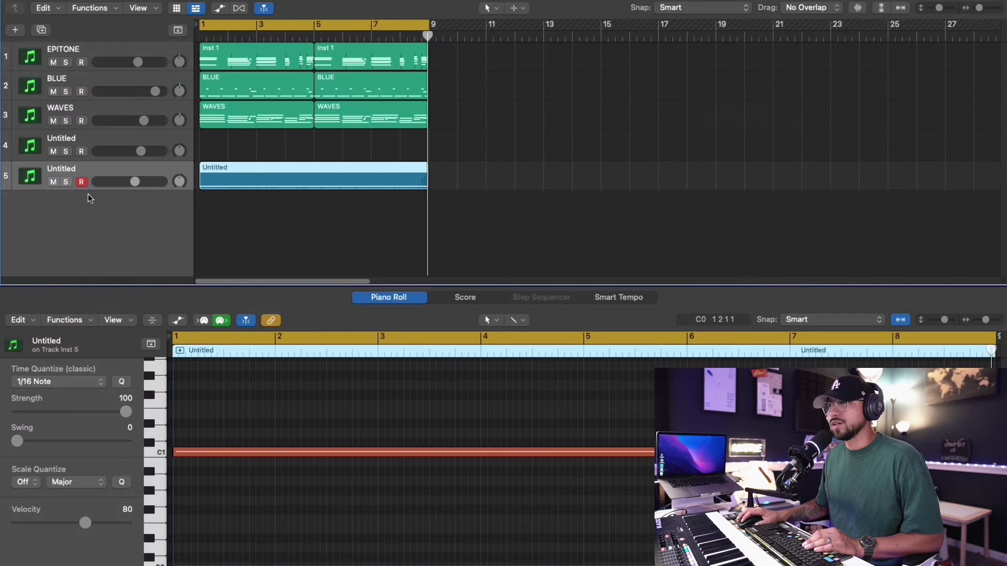
{"action": "left_click", "coordinate": [54, 182]}
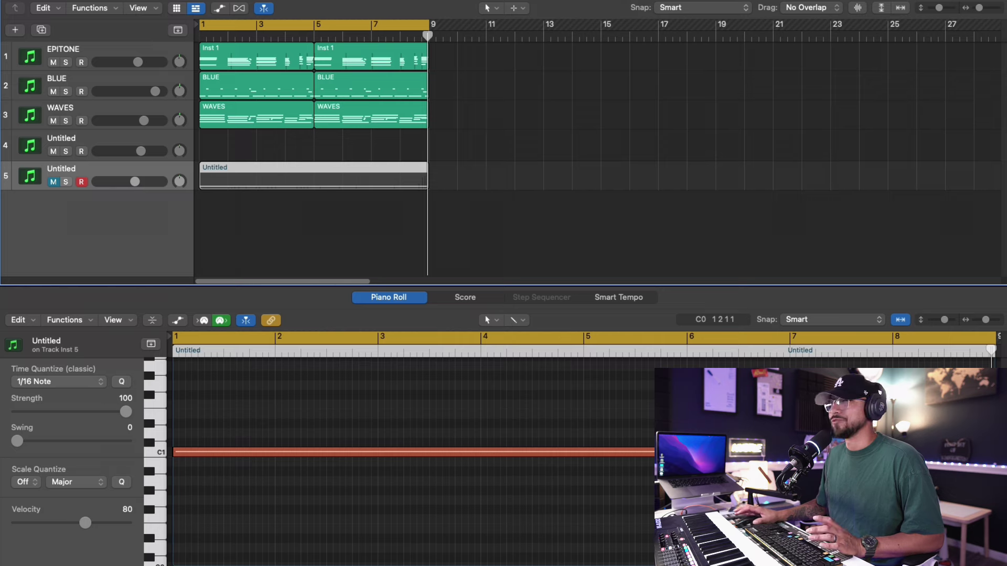
Browse all files to the Clap folder of the Real One R&B Drum Kit - Gimme Love on the Desktop
{"action": "key", "text": "f"}
{"action": "left_click", "coordinate": [903, 9]}
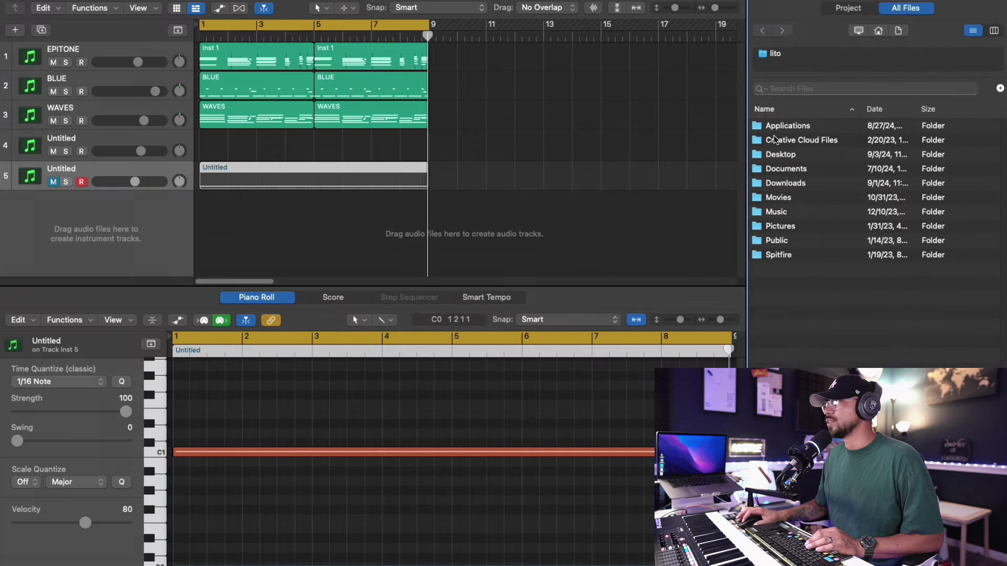
{"action": "double_click", "coordinate": [780, 154]}
{"action": "double_click", "coordinate": [778, 154]}
Audition several clap samples and load Clap - Breathe.wav onto a new sampler track below track 5
{"action": "left_click", "coordinate": [777, 141]}
{"action": "left_click", "coordinate": [800, 183]}
{"action": "left_click", "coordinate": [810, 198]}
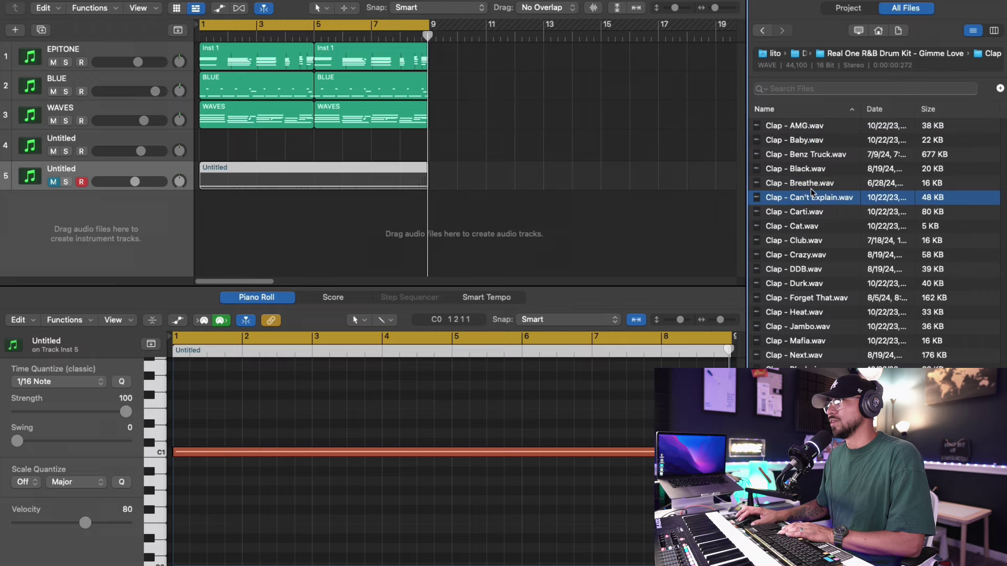
{"action": "left_click", "coordinate": [822, 184]}
{"action": "left_click_drag", "start_coordinate": [822, 186], "coordinate": [144, 198]}
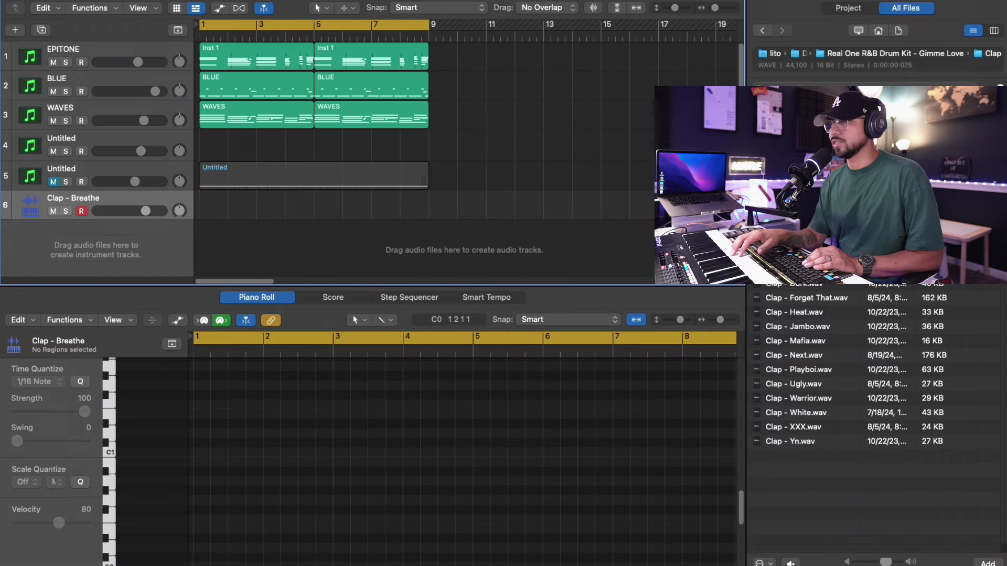
Record a four-bar C3 clap pattern on the Clap - Breathe track and set its volume to -0.6 dB
{"action": "key", "text": "r"}
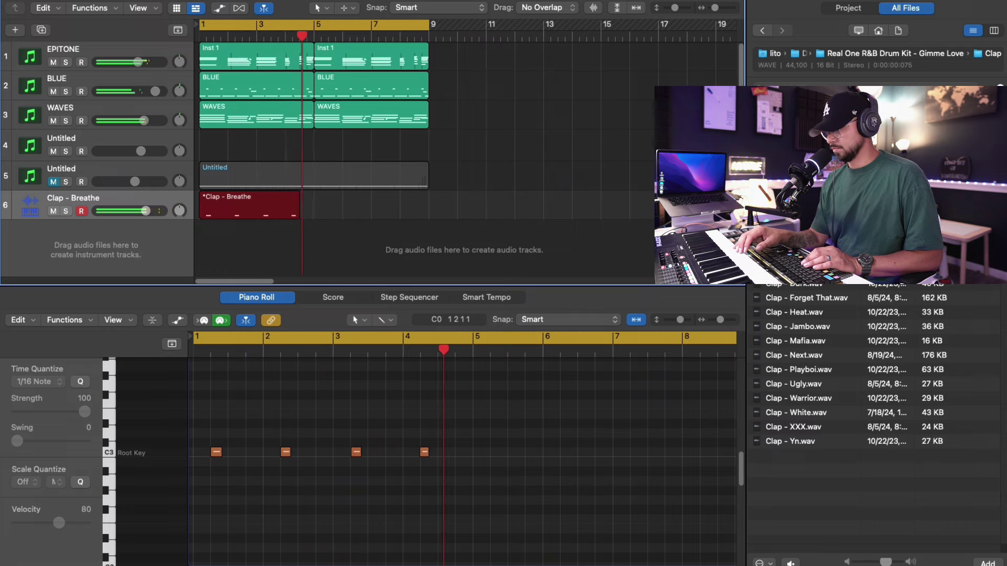
{"action": "key", "text": "space"}
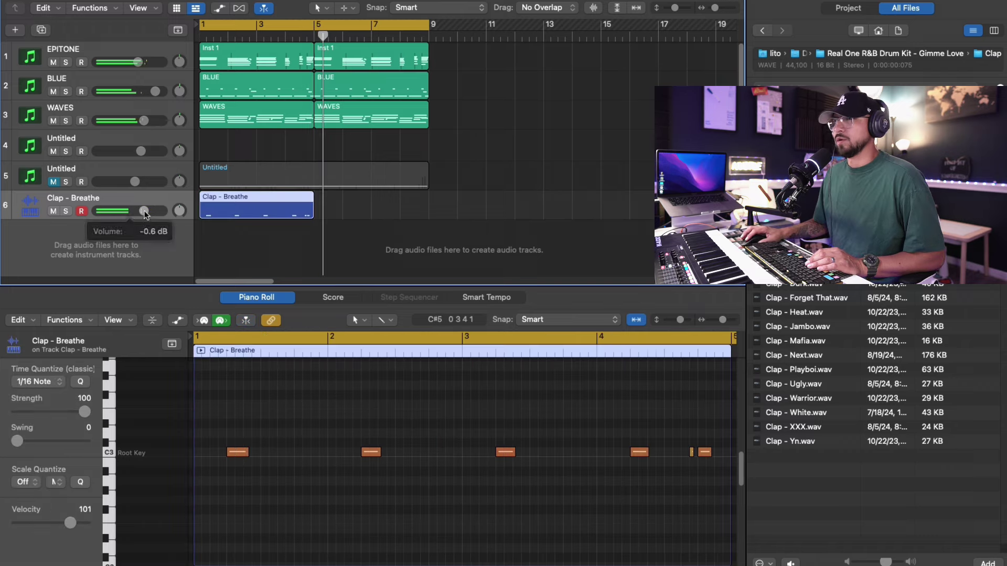
Add ValhallaVintageVerb to the Clap - Breathe track, reduce its mix to 0.0 % and play the beat
{"action": "left_click", "coordinate": [41, 326]}
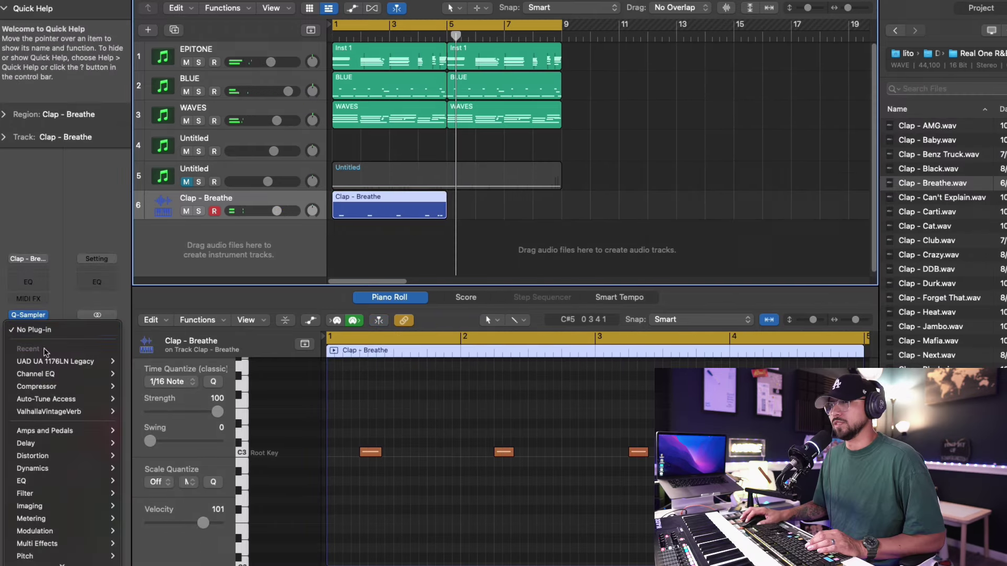
{"action": "left_click", "coordinate": [157, 524]}
{"action": "left_click_drag", "start_coordinate": [265, 241], "coordinate": [270, 379]}
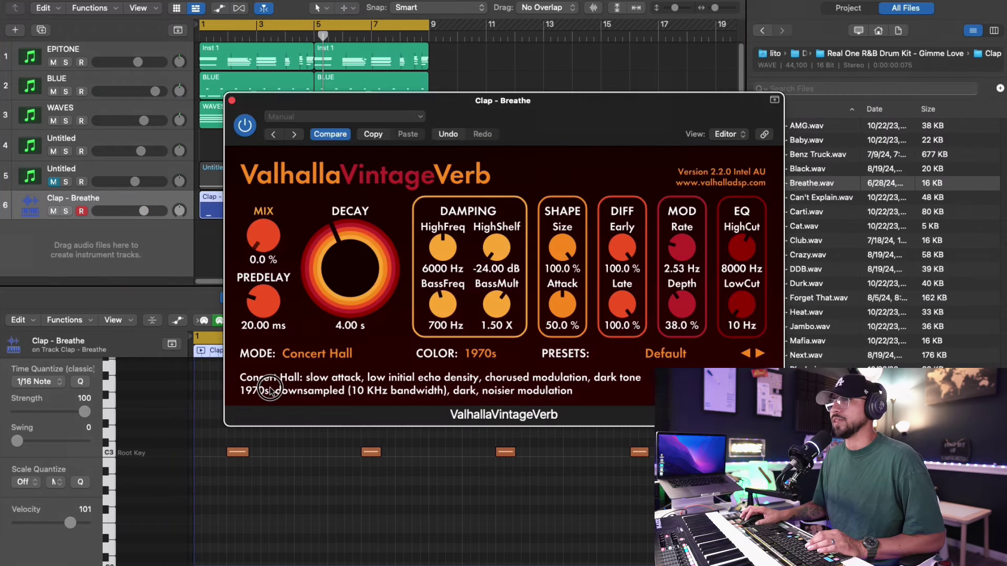
{"action": "left_click", "coordinate": [233, 101]}
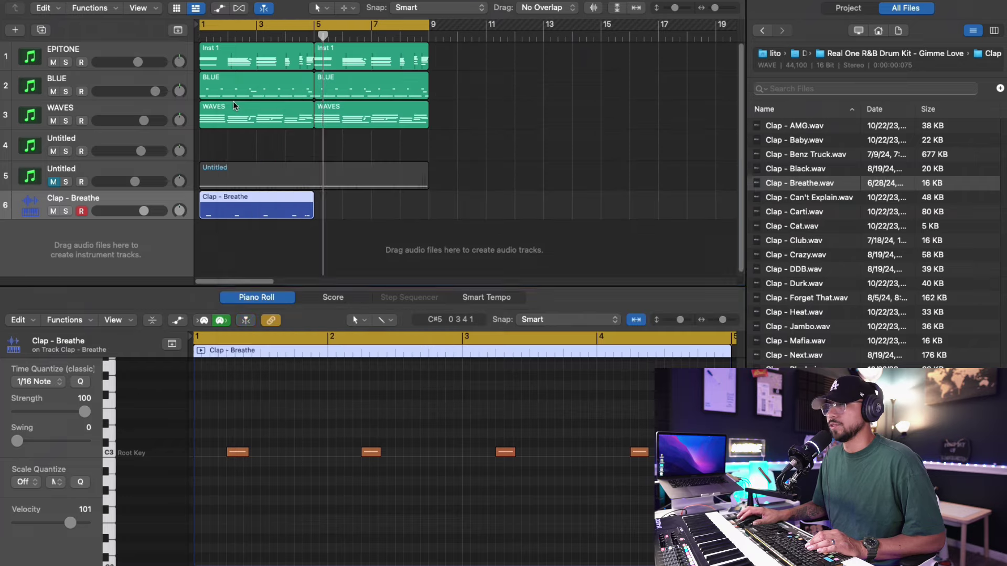
{"action": "key", "text": "space"}
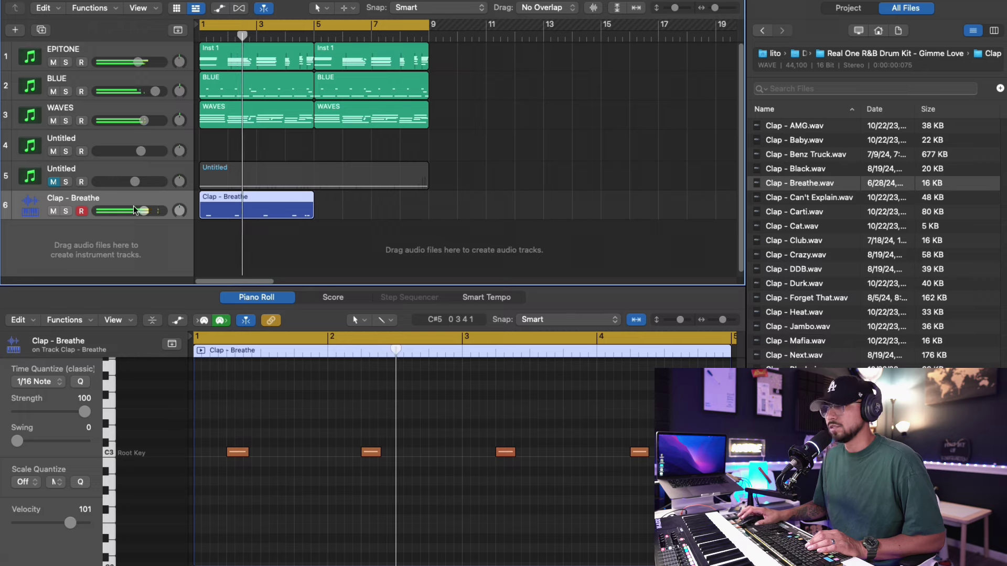
Audition samples in the kit's Rim folder and load Rim - Dream.wav onto a new Quick Sampler track
{"action": "left_click", "coordinate": [762, 31]}
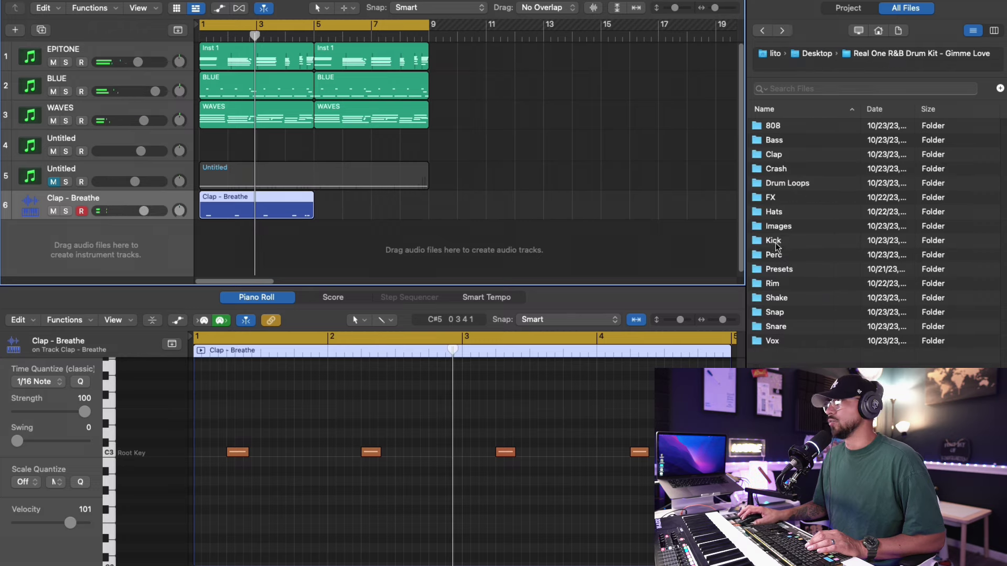
{"action": "double_click", "coordinate": [777, 286]}
{"action": "left_click", "coordinate": [802, 154]}
{"action": "left_click", "coordinate": [811, 185]}
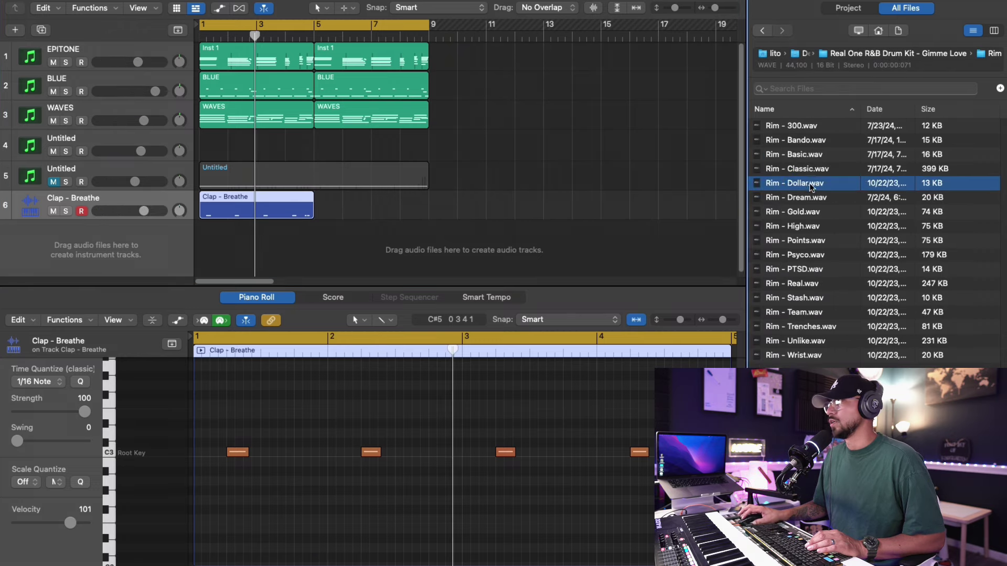
{"action": "left_click", "coordinate": [809, 197]}
{"action": "left_click_drag", "start_coordinate": [809, 197], "coordinate": [134, 183]}
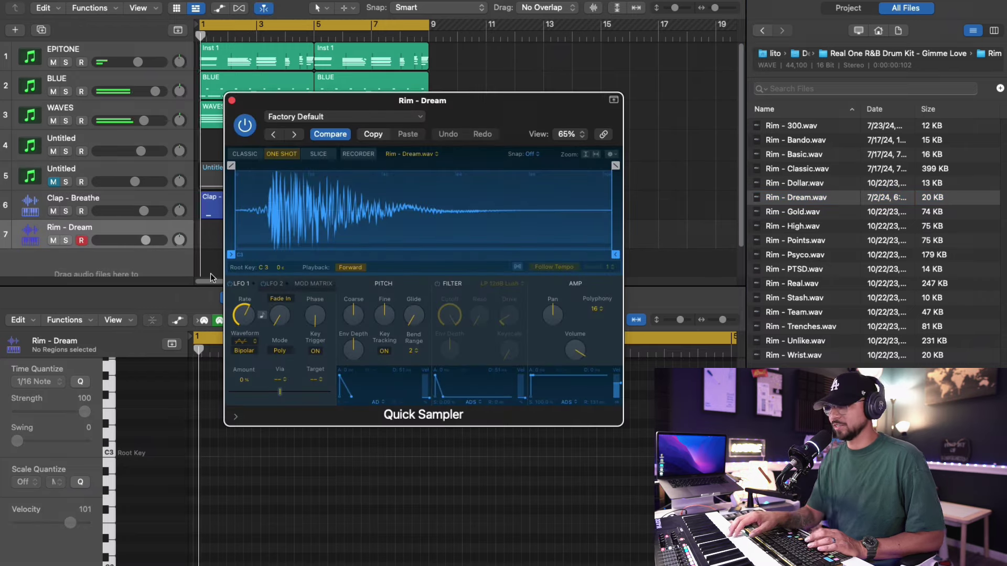
Try the rim sound over the playing beat, then delete the Rim - Dream track
{"action": "key", "text": "space"}
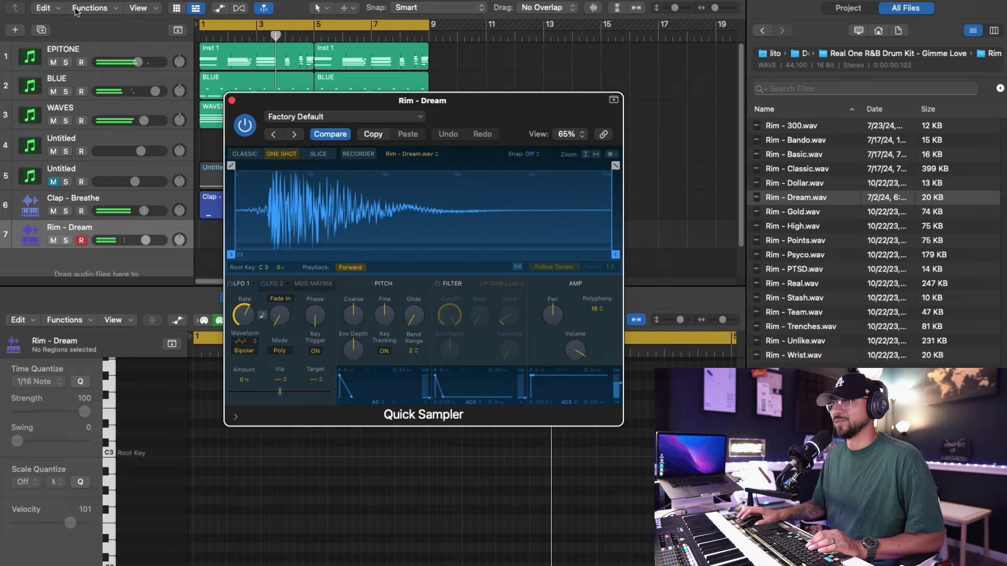
{"action": "key", "text": "v"}
{"action": "key", "text": "Return"}
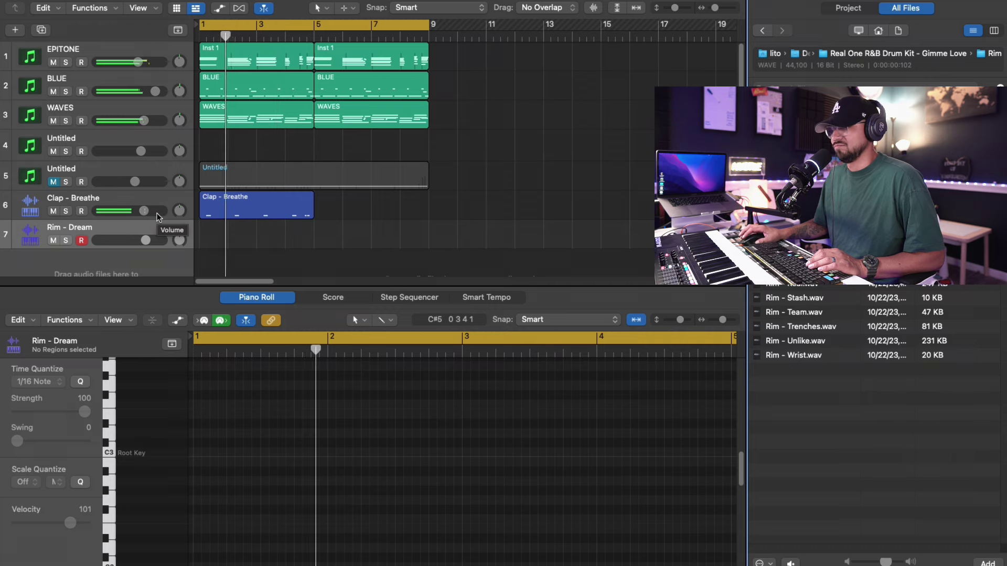
{"action": "left_click", "coordinate": [468, 212]}
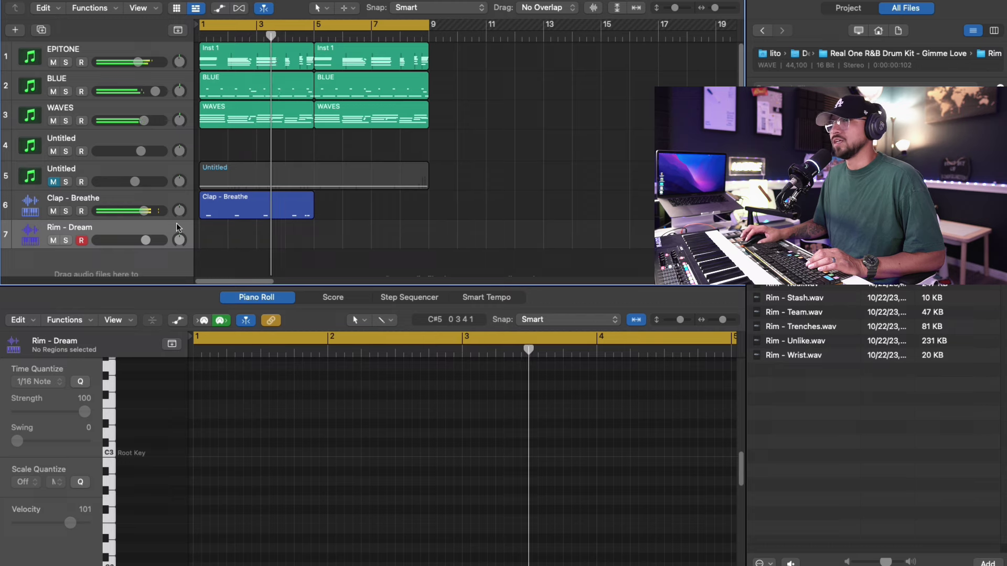
{"action": "key", "text": "super+BackSpace"}
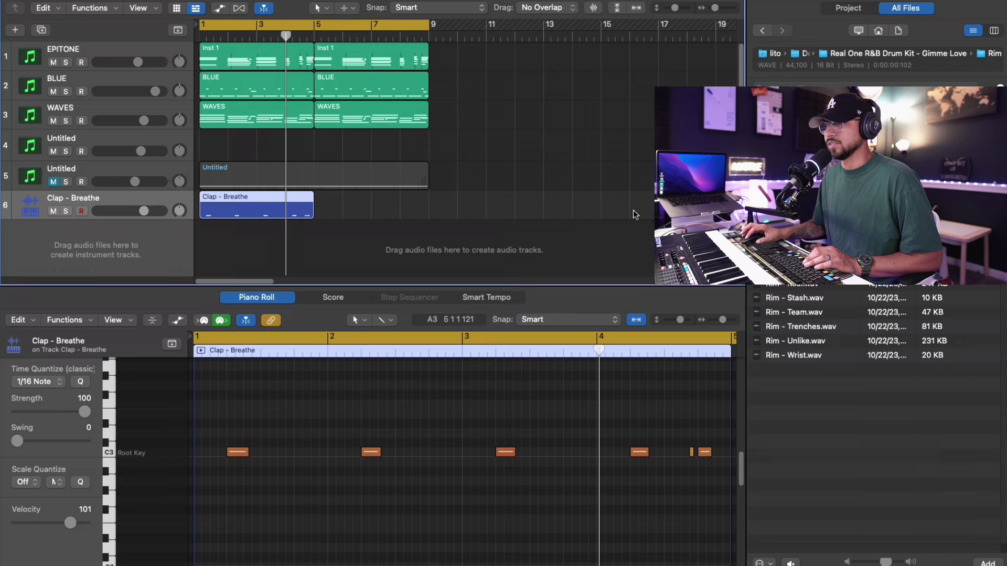
Try an extra C3 clap note in the second half of bar 1 while playing the beat
{"action": "left_click", "coordinate": [298, 452]}
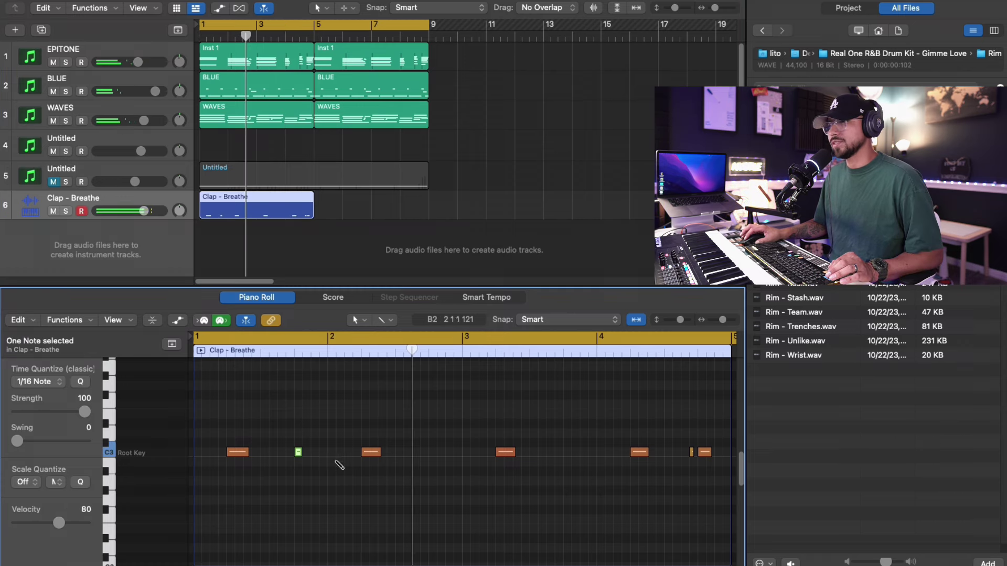
{"action": "key", "text": "space"}
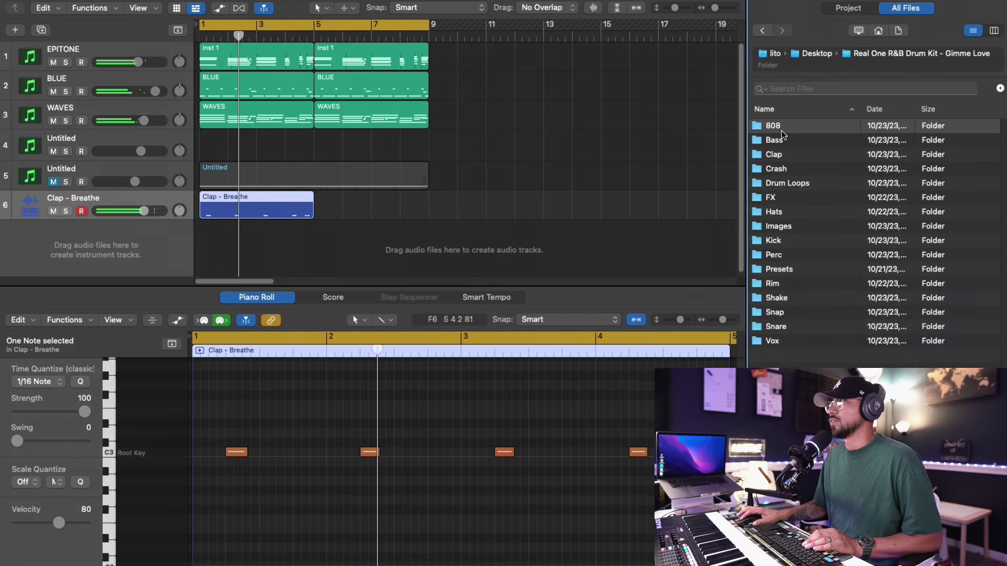
Open the drum kit's Kick folder and load Kick - Beautiful.wav onto a new sampler track
{"action": "left_click", "coordinate": [820, 54]}
{"action": "key", "text": "super+bracketleft"}
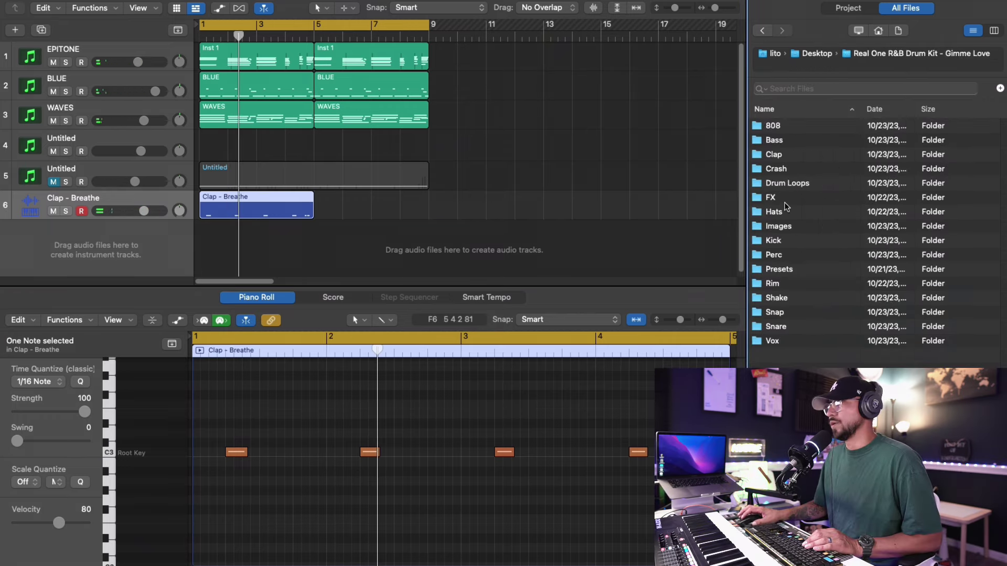
{"action": "double_click", "coordinate": [781, 242]}
{"action": "left_click", "coordinate": [802, 140]}
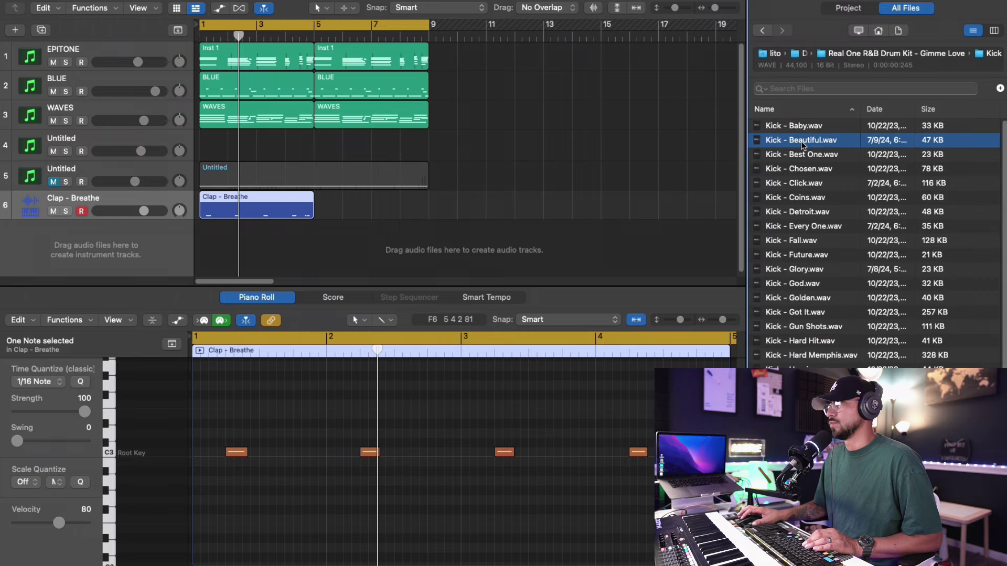
{"action": "left_click_drag", "start_coordinate": [803, 140], "coordinate": [142, 177]}
Create a Step Sequencer pattern on the Kick - Beautiful track with a kick on step 1 and a length of 64 steps
{"action": "left_click", "coordinate": [410, 301]}
{"action": "left_click", "coordinate": [216, 367]}
{"action": "left_click", "coordinate": [703, 342]}
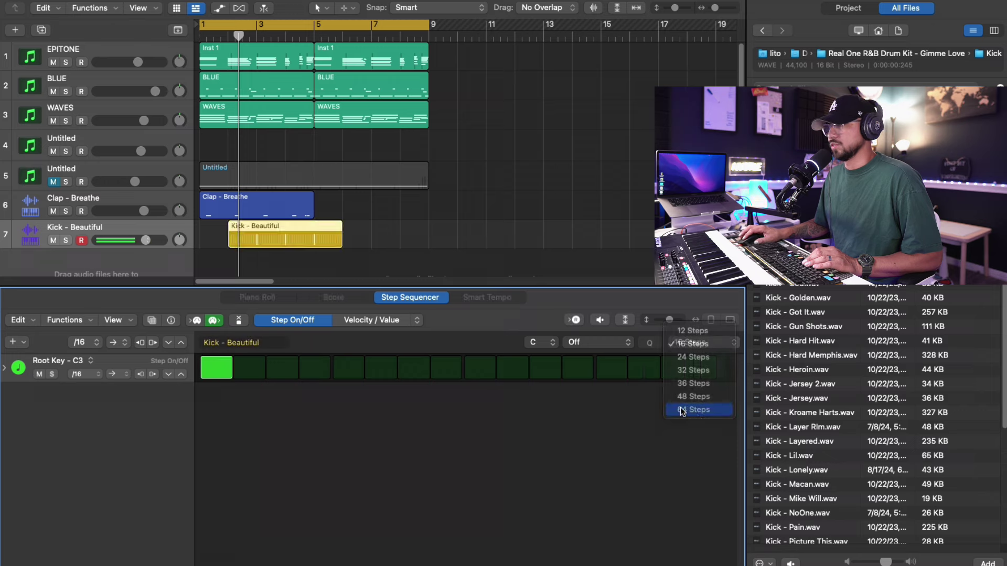
{"action": "left_click", "coordinate": [705, 413]}
Clear the kick on step 17, move the pattern region to start at bar 1 and play the beat
{"action": "left_click", "coordinate": [466, 367]}
{"action": "left_click", "coordinate": [259, 242]}
{"action": "key", "text": "space"}
Program kicks on steps 8, 11, 20, 24 and 27 in the first half of the pattern while the beat plays
{"action": "left_click", "coordinate": [385, 367]}
{"action": "left_click", "coordinate": [418, 367]}
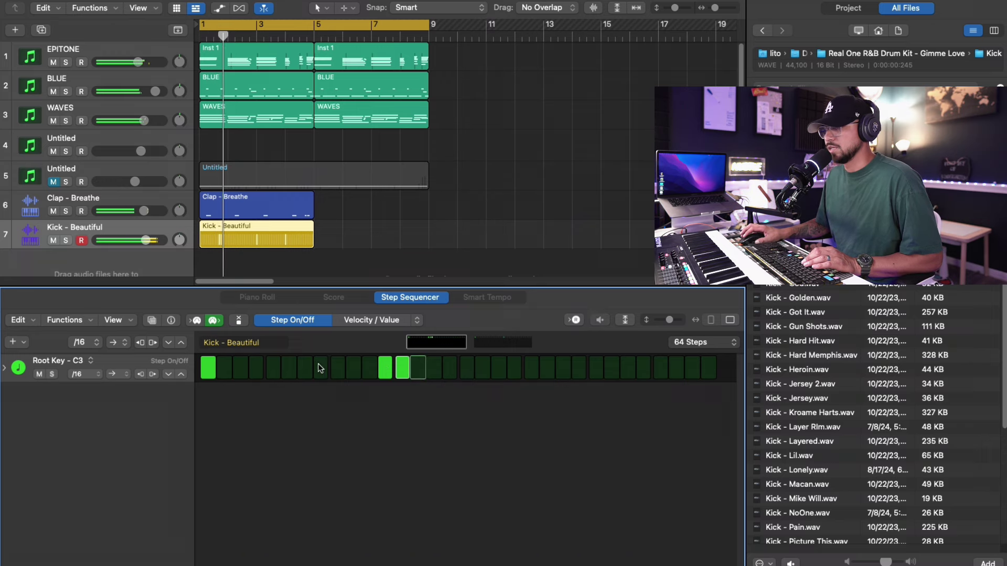
{"action": "left_click_drag", "start_coordinate": [411, 367], "coordinate": [362, 368]}
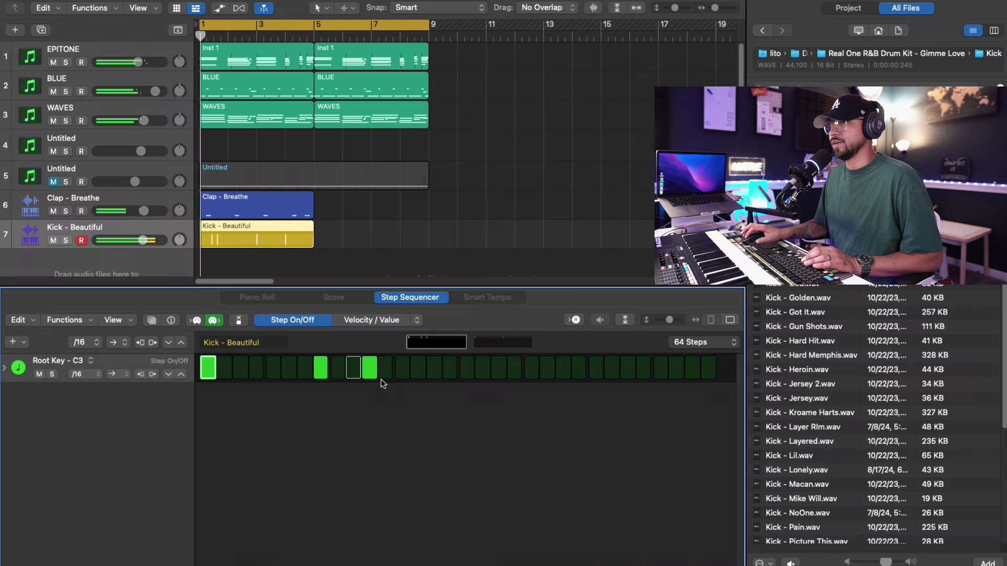
{"action": "left_click", "coordinate": [533, 370]}
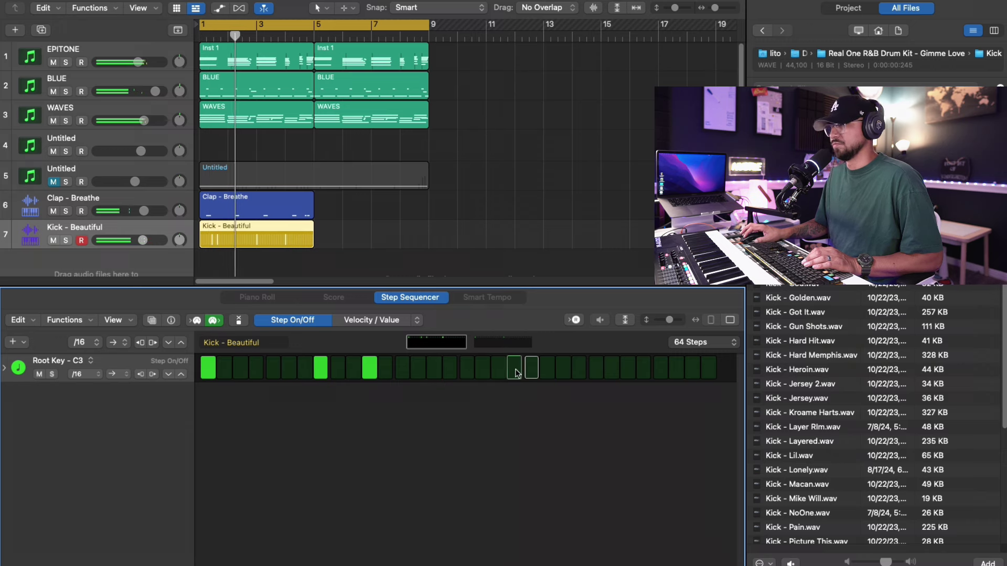
{"action": "left_click", "coordinate": [612, 368]}
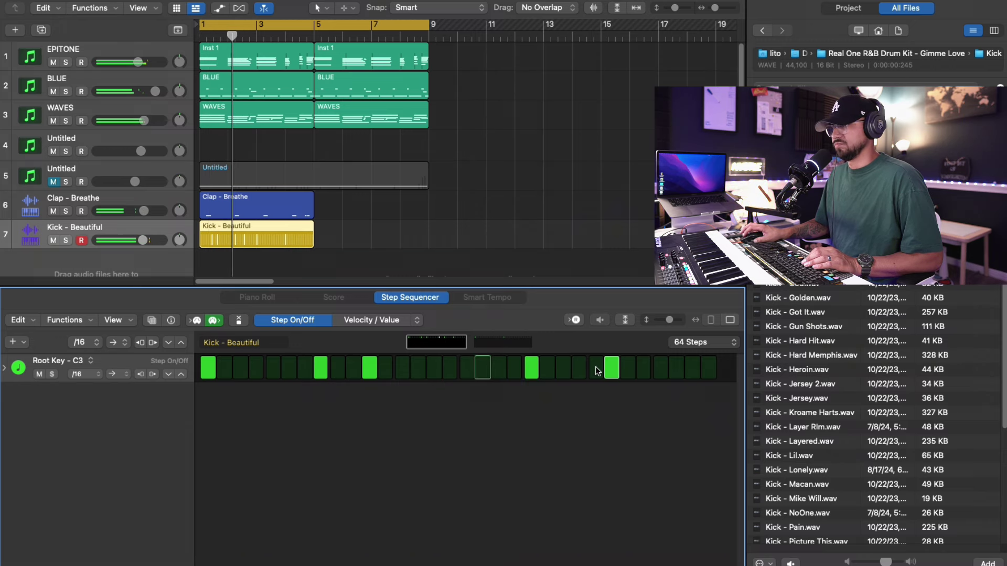
{"action": "left_click", "coordinate": [579, 368]}
{"action": "left_click", "coordinate": [628, 368]}
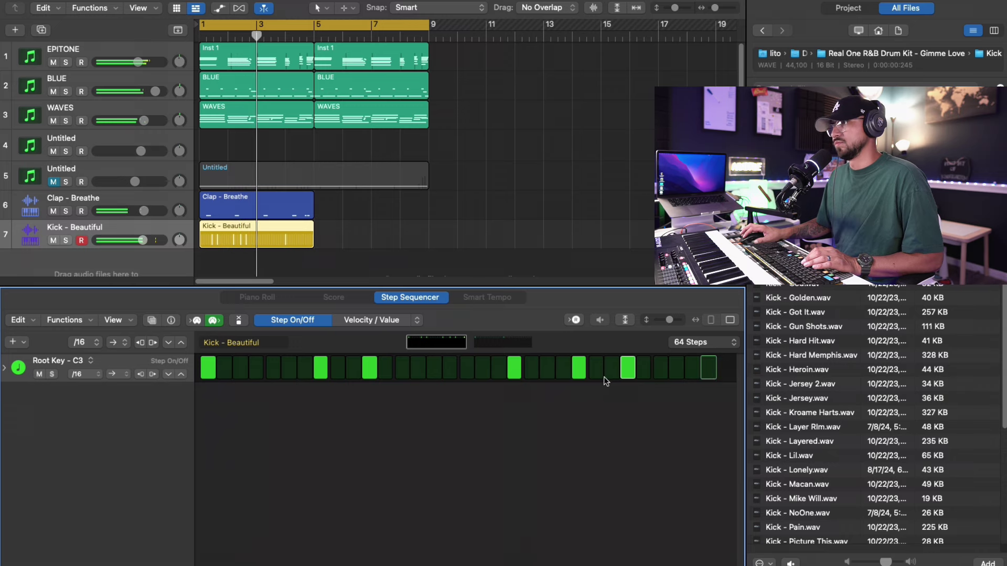
Program kicks on steps 40, 43, 59, 61 and 62 in the second half of the Kick - Beautiful pattern
{"action": "left_click", "coordinate": [512, 343]}
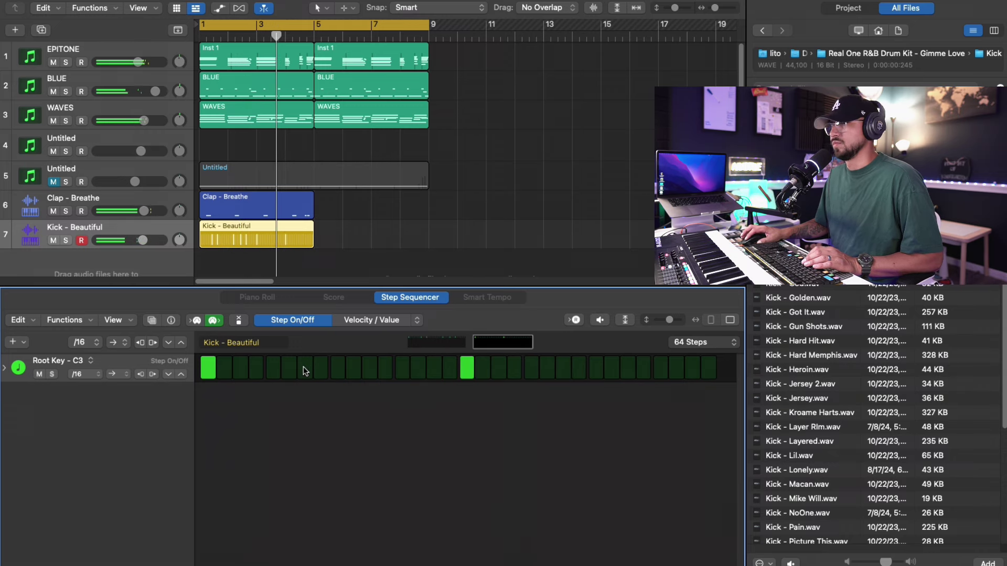
{"action": "left_click", "coordinate": [369, 367]}
{"action": "left_click", "coordinate": [304, 367]}
{"action": "left_click", "coordinate": [320, 367]}
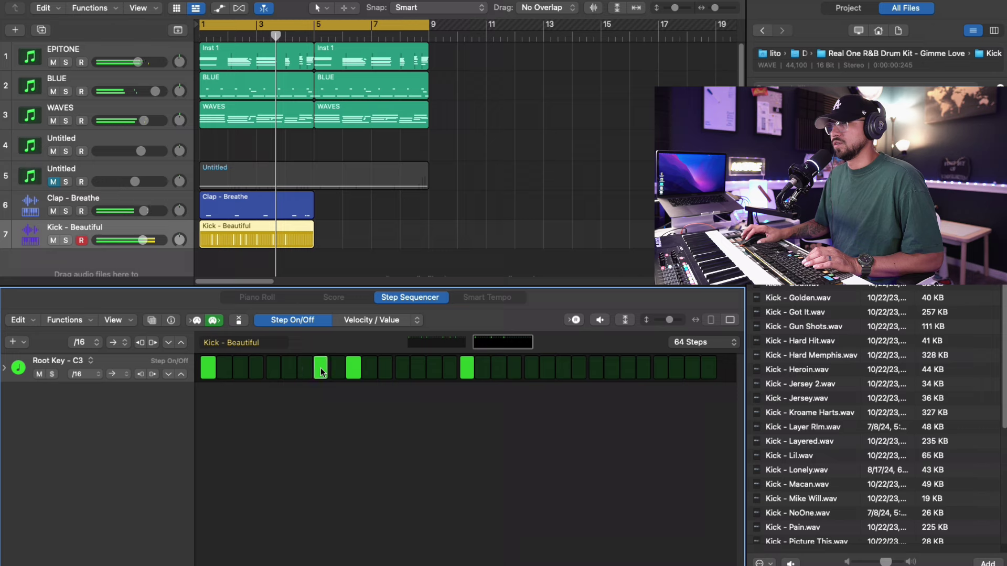
{"action": "left_click", "coordinate": [547, 367]}
{"action": "left_click", "coordinate": [661, 367]}
{"action": "left_click", "coordinate": [645, 370]}
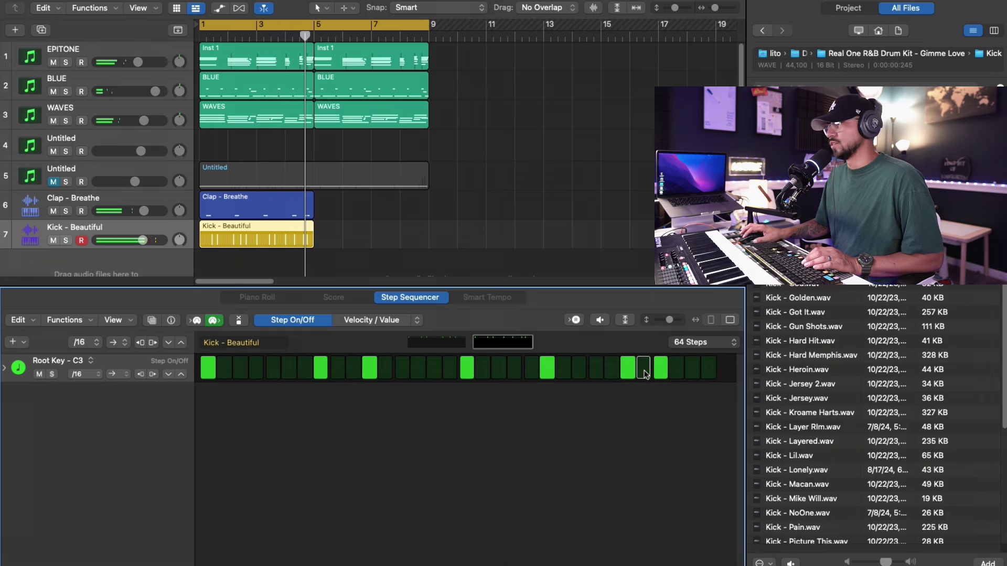
{"action": "left_click", "coordinate": [676, 367]}
{"action": "left_click", "coordinate": [255, 37]}
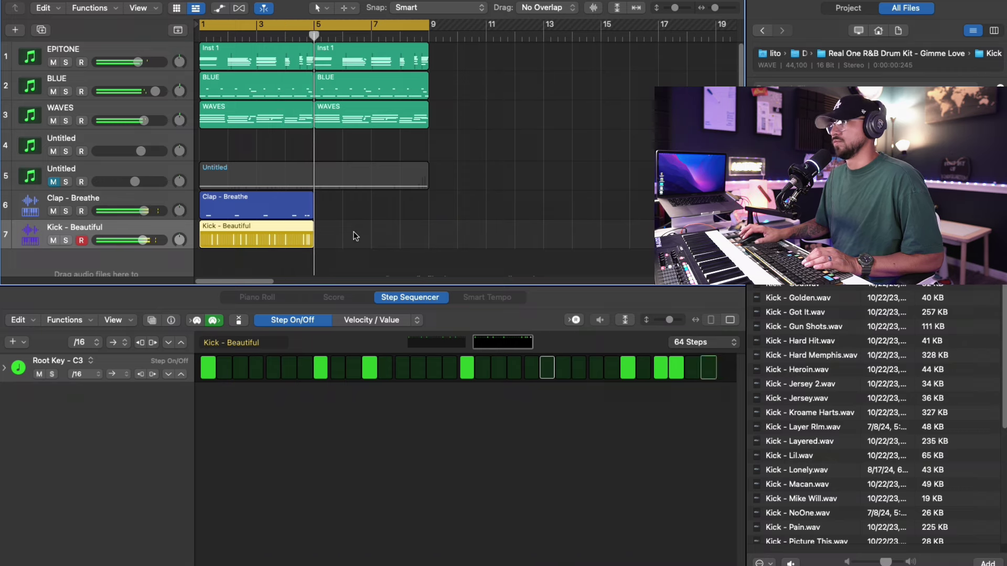
Record extra claps on beat 4 of bars 1, 2 and 3 into the Clap - Breathe region, then stop playback
{"action": "key", "text": "Up"}
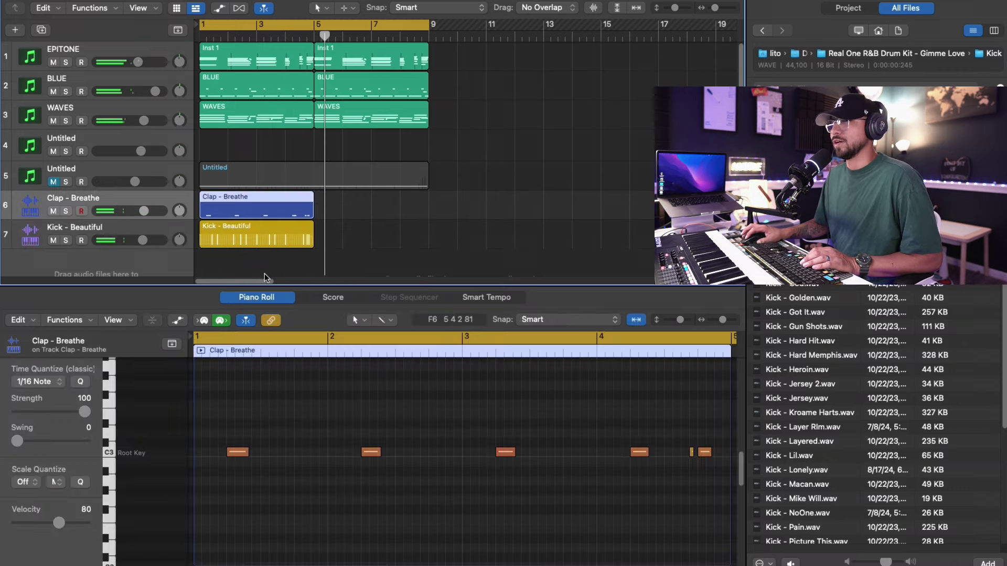
{"action": "key", "text": "Return"}
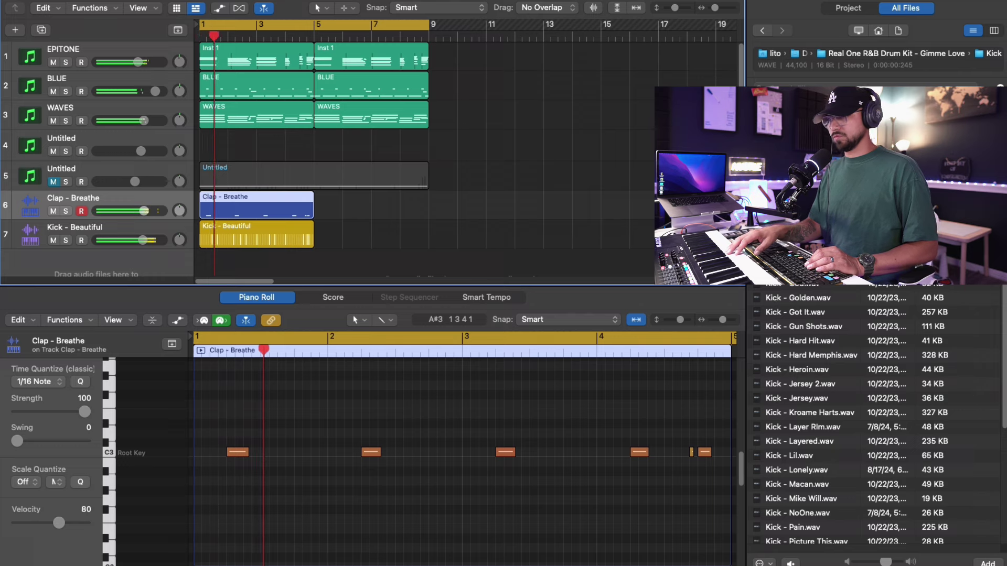
{"action": "key", "text": "r"}
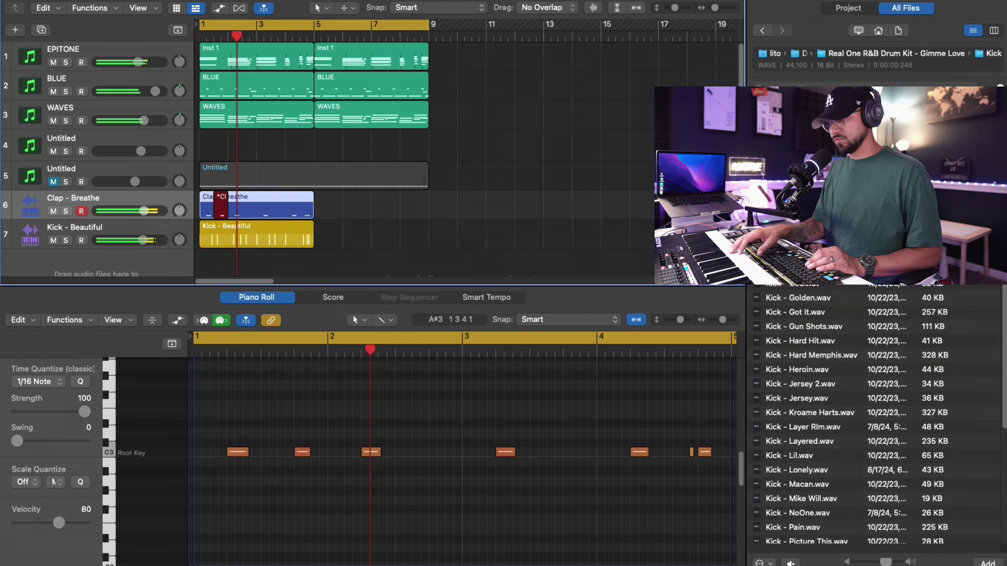
{"action": "key", "text": "a"}
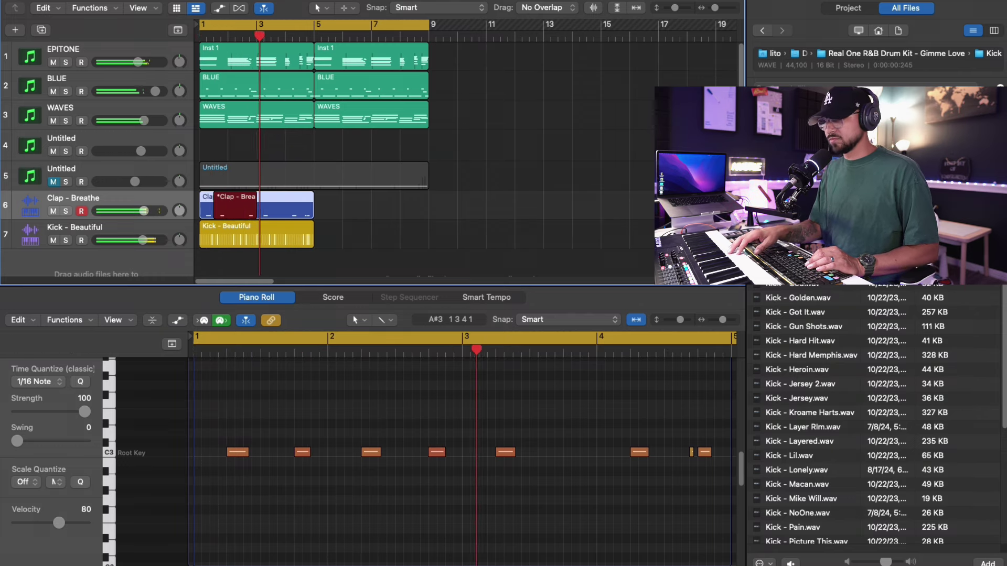
{"action": "key", "text": "a"}
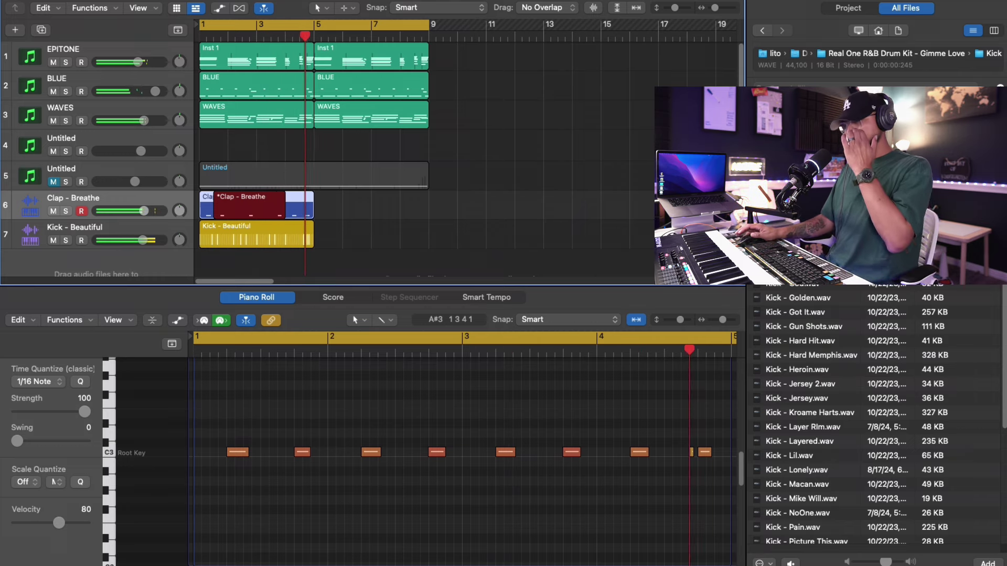
{"action": "key", "text": "space"}
Shorten the cycle range to bars 1 through 4 and raise the Kick - Beautiful track's volume to 1.5 dB
{"action": "left_click_drag", "start_coordinate": [426, 26], "coordinate": [313, 25]}
{"action": "left_click", "coordinate": [252, 234]}
{"action": "left_click", "coordinate": [142, 240]}
{"action": "left_click_drag", "start_coordinate": [142, 240], "coordinate": [149, 240]}
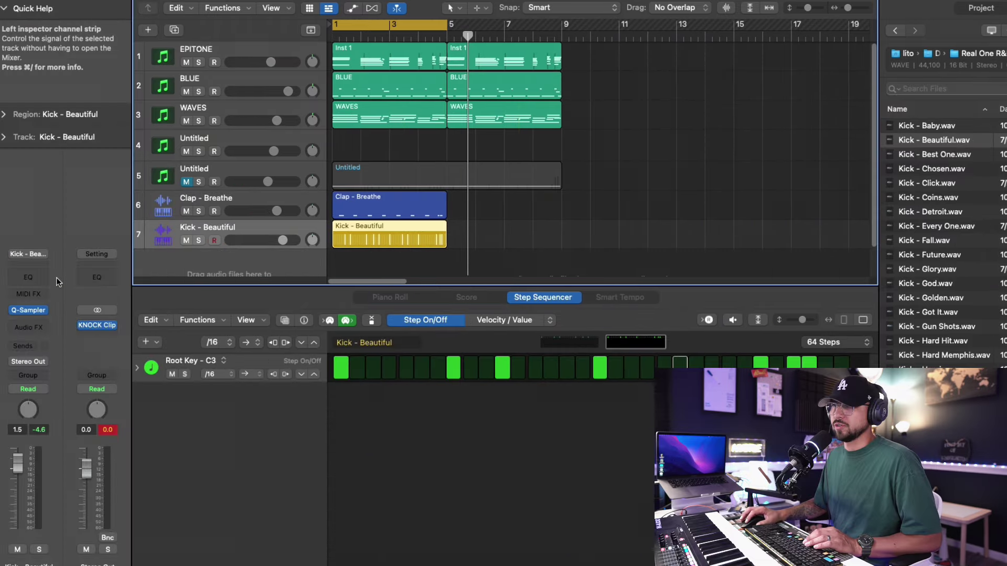
Add a Channel EQ to the Kick - Beautiful track and boost 87 Hz by 1.6 dB while the beat plays
{"action": "left_click", "coordinate": [31, 252]}
{"action": "mouse_move", "coordinate": [371, 245]}
{"action": "left_mouse_down"}
{"action": "mouse_move", "coordinate": [347, 239]}
{"action": "mouse_move", "coordinate": [357, 239]}
{"action": "left_mouse_up"}
{"action": "key", "text": "space"}
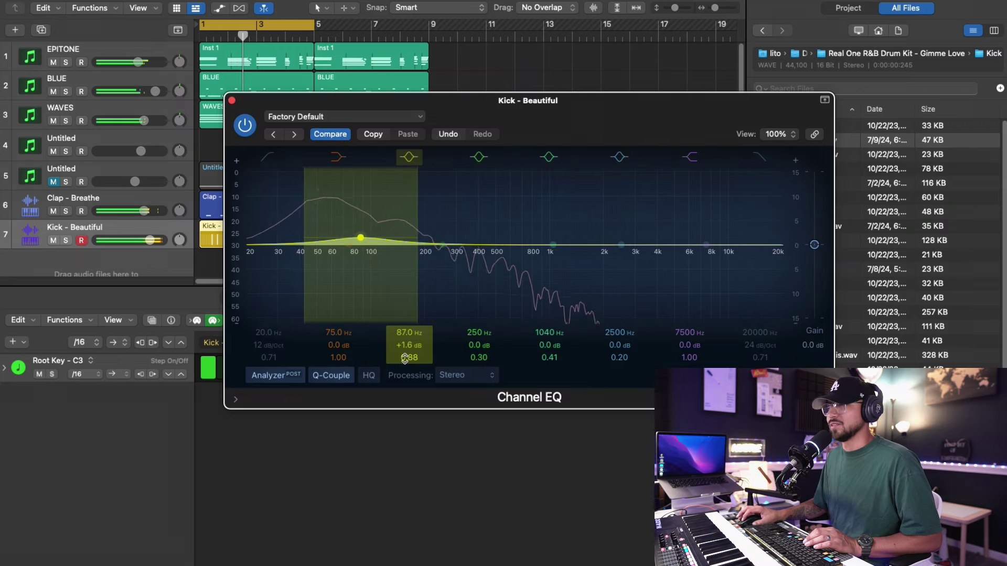
{"action": "key", "text": "super+w"}
Audition other kicks in the folder and try Kick - Detroit.wav as the kick track's replacement sample
{"action": "left_click", "coordinate": [806, 154]}
{"action": "left_click", "coordinate": [810, 226]}
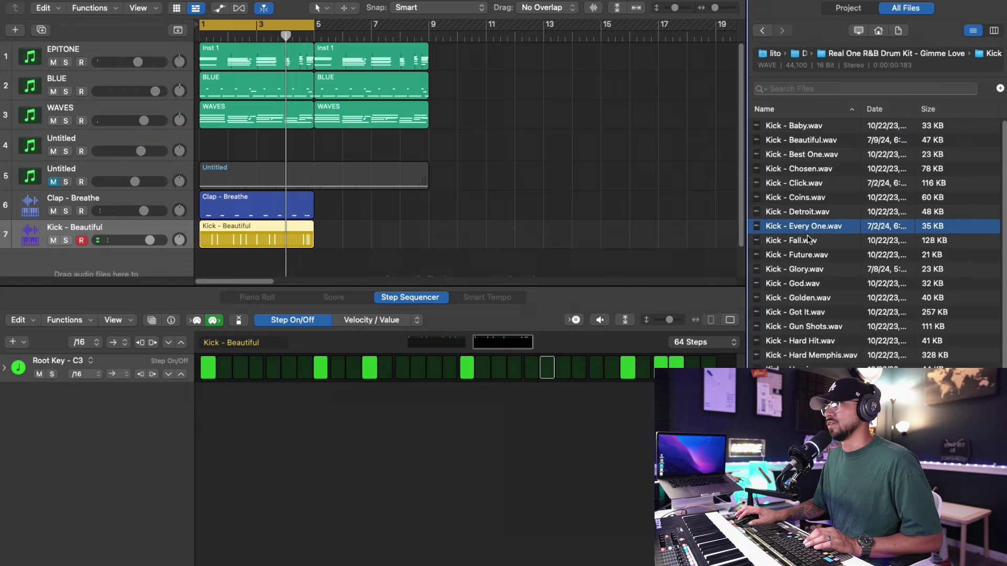
{"action": "key", "text": "Down"}
{"action": "key", "text": "Up"}
{"action": "key", "text": "Up"}
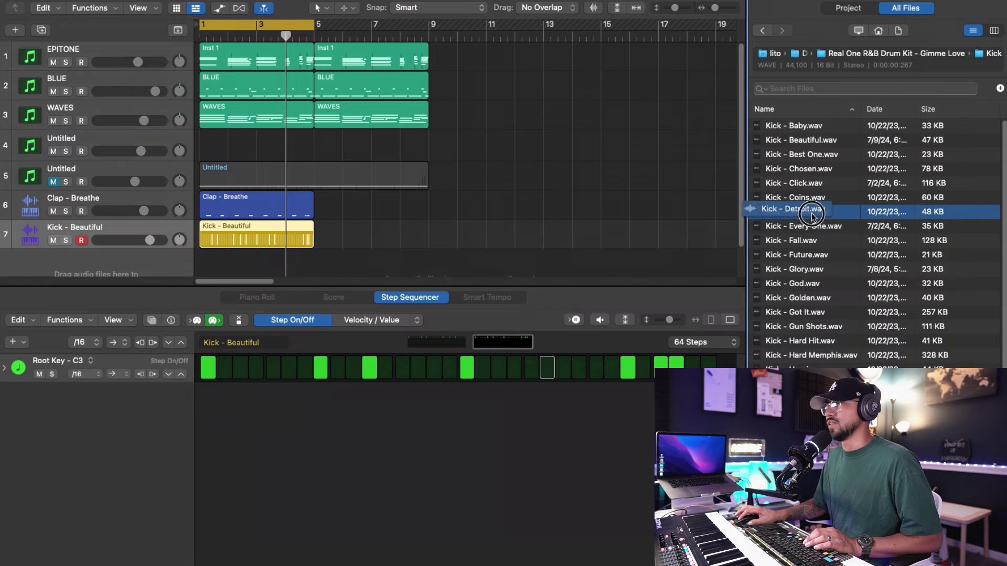
{"action": "left_click_drag", "start_coordinate": [811, 215], "coordinate": [142, 247]}
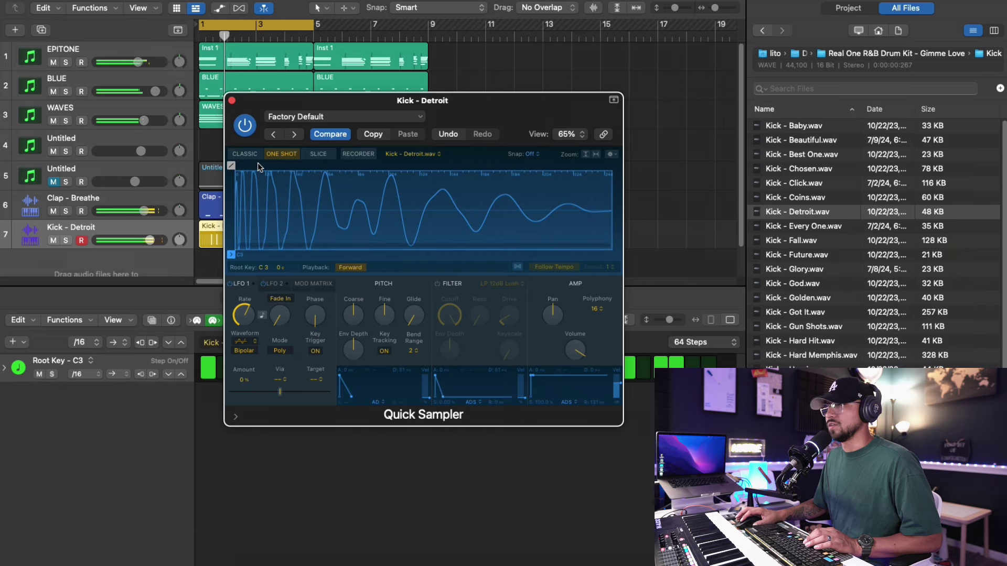
{"action": "left_click", "coordinate": [231, 101]}
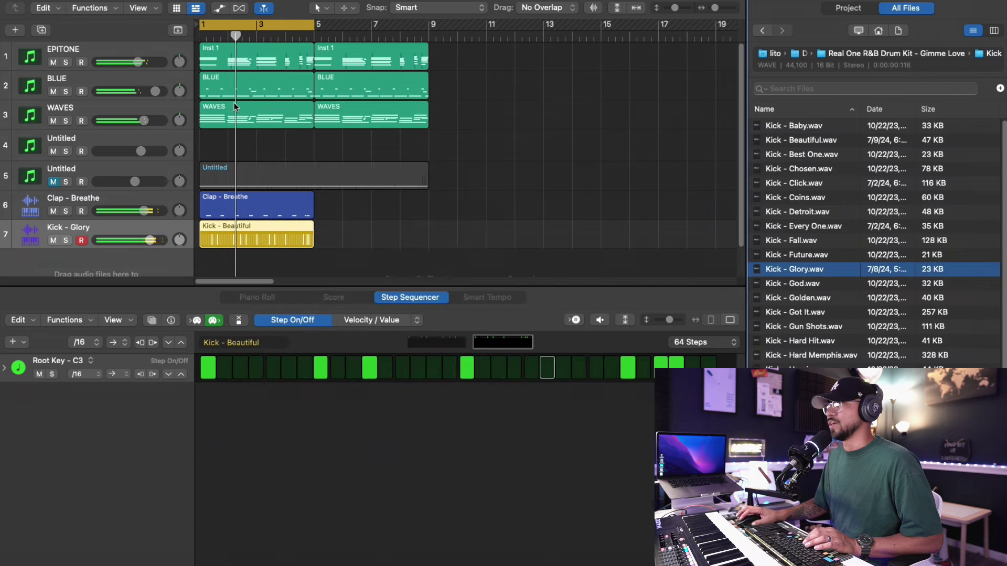
Audition samples in the SLICK_SH_T_VOL.1__slickmadethat kit's kicks folder and replace the kick track's sample with jacob's kick.wav
{"action": "left_click", "coordinate": [763, 33]}
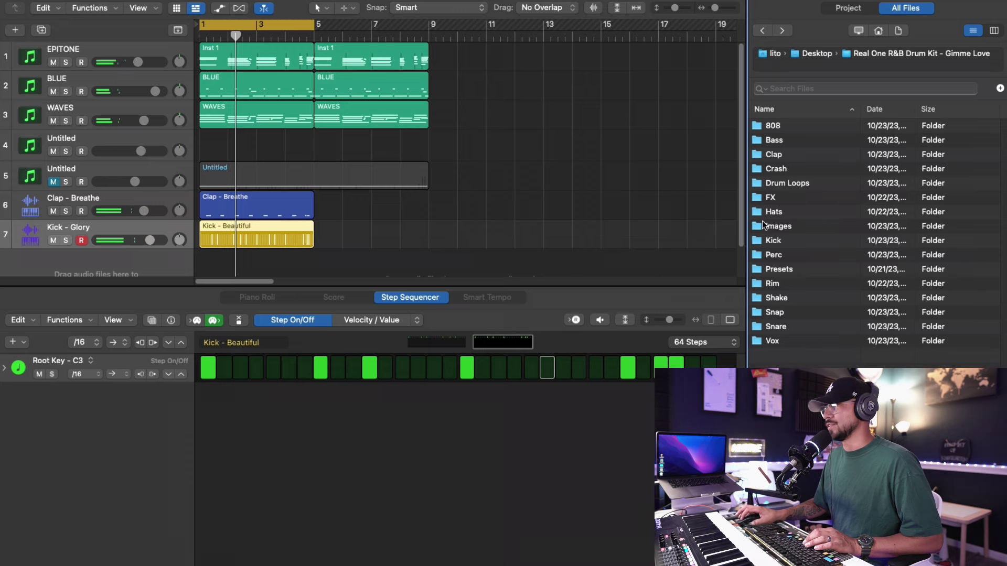
{"action": "left_click", "coordinate": [814, 53]}
{"action": "double_click", "coordinate": [798, 316]}
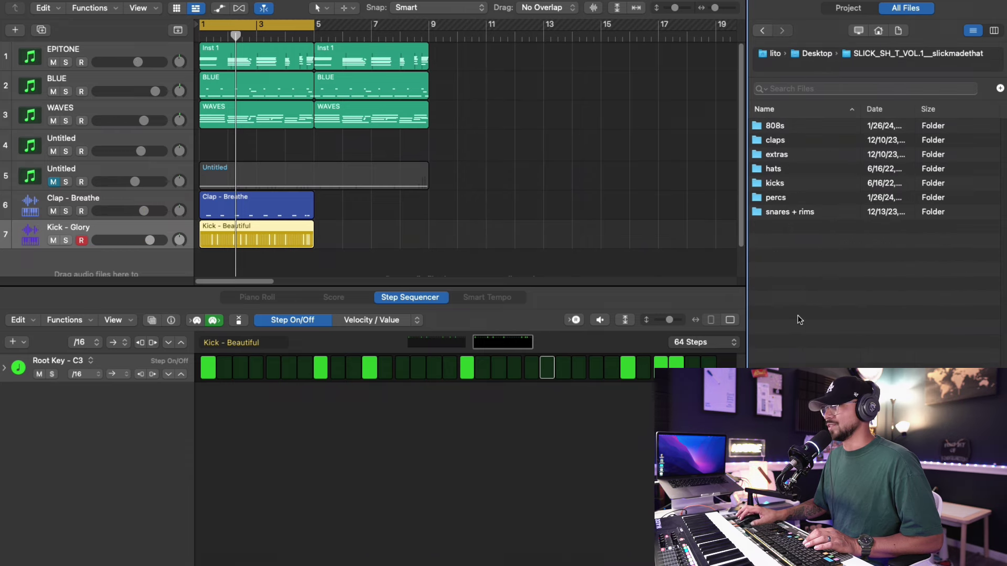
{"action": "double_click", "coordinate": [775, 183]}
{"action": "left_click", "coordinate": [797, 169]}
{"action": "left_click", "coordinate": [787, 226]}
{"action": "left_click", "coordinate": [791, 240]}
{"action": "left_click", "coordinate": [783, 269]}
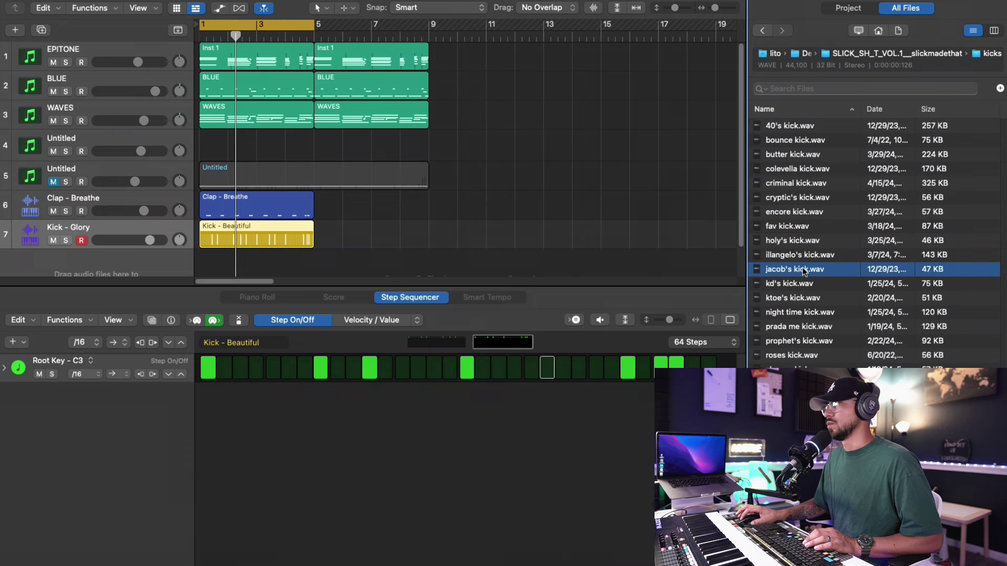
{"action": "left_click_drag", "start_coordinate": [802, 272], "coordinate": [483, 235]}
{"action": "left_click_drag", "start_coordinate": [577, 349], "coordinate": [562, 366]}
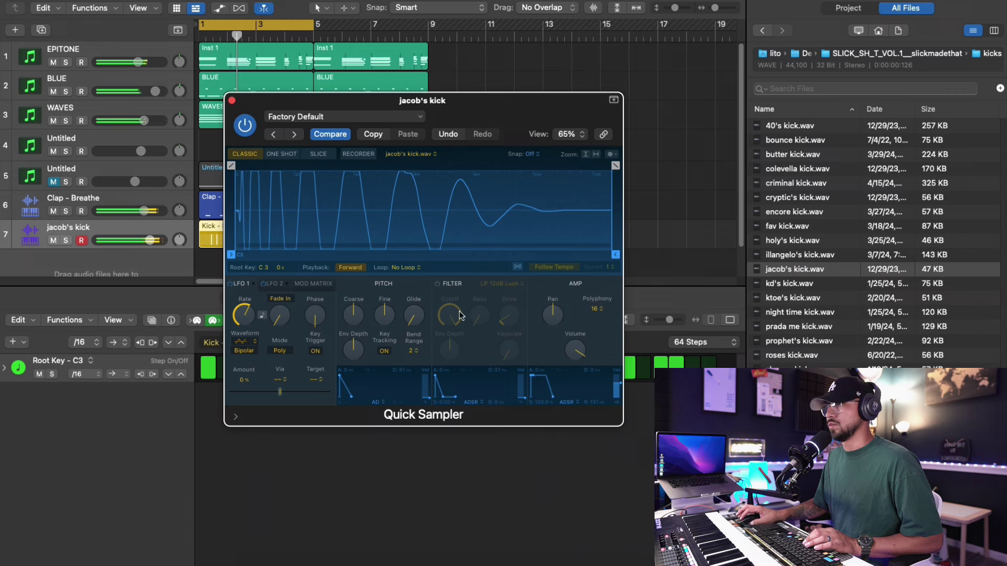
{"action": "left_click", "coordinate": [232, 101]}
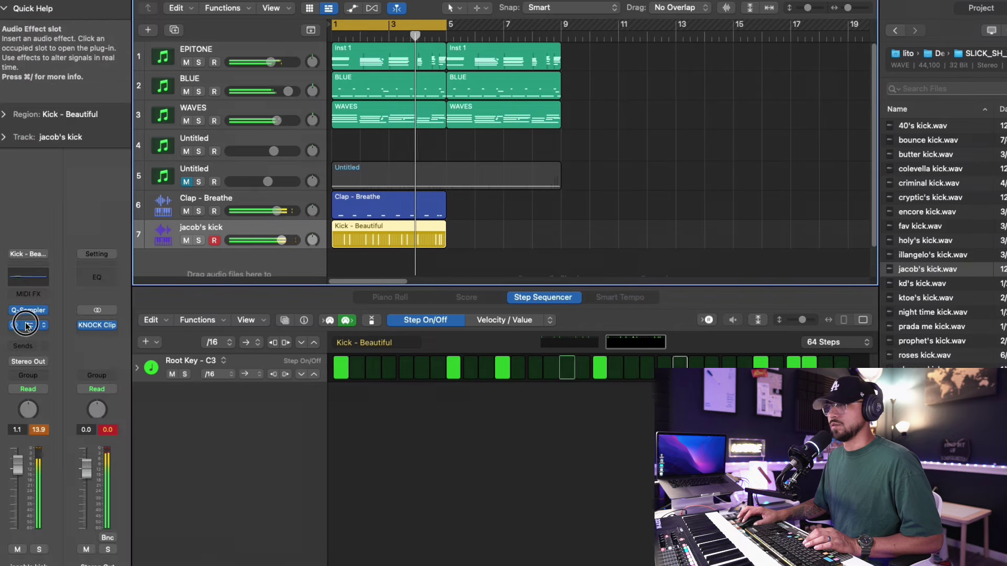
Reduce the kick track's Channel EQ low boost to 1.1 dB at 86 Hz
{"action": "left_click", "coordinate": [40, 301]}
{"action": "left_click_drag", "start_coordinate": [354, 245], "coordinate": [360, 242]}
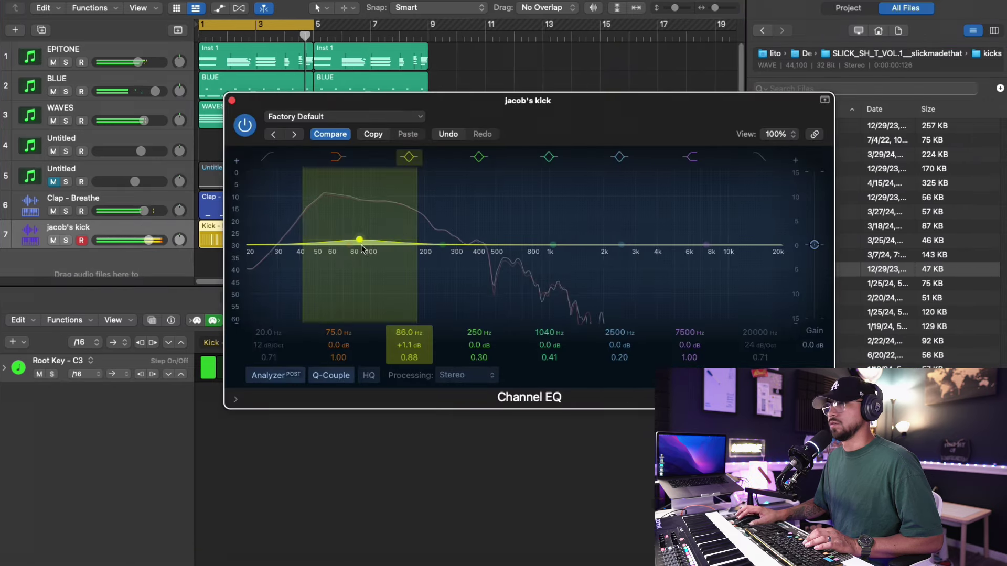
{"action": "left_click", "coordinate": [231, 101]}
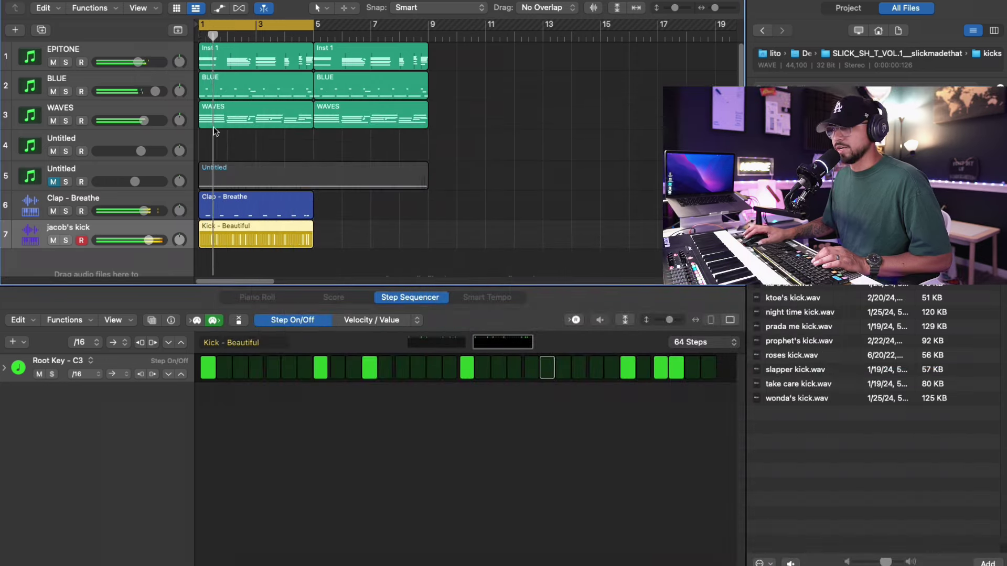
Add a duplicate clap just after beat 2 of bar 3, nudge it slightly earlier and lower its velocity well below the other claps
{"action": "left_click", "coordinate": [256, 205]}
{"action": "left_click", "coordinate": [510, 453]}
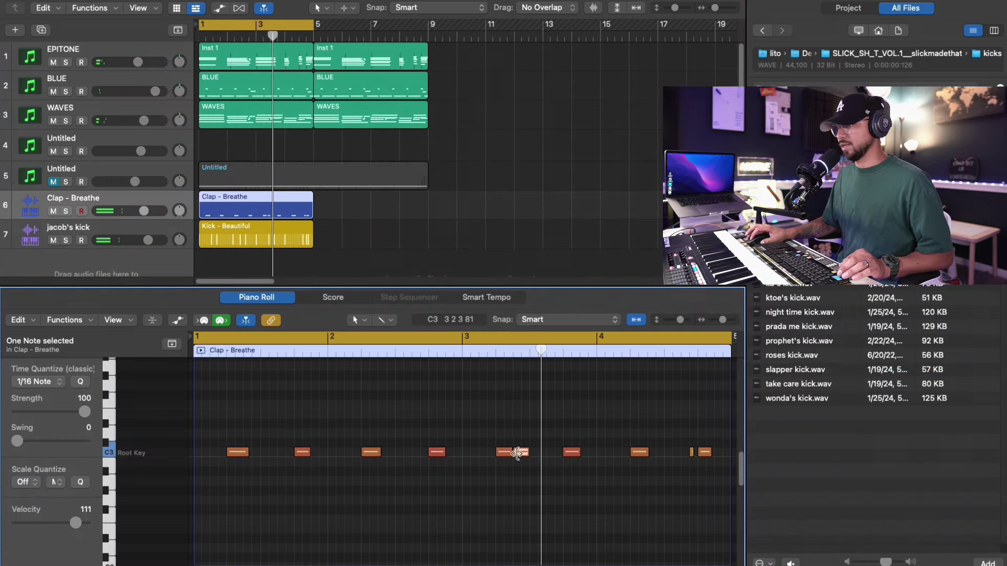
{"action": "key", "text": "a"}
{"action": "left_click_drag", "start_coordinate": [513, 481], "coordinate": [513, 503]}
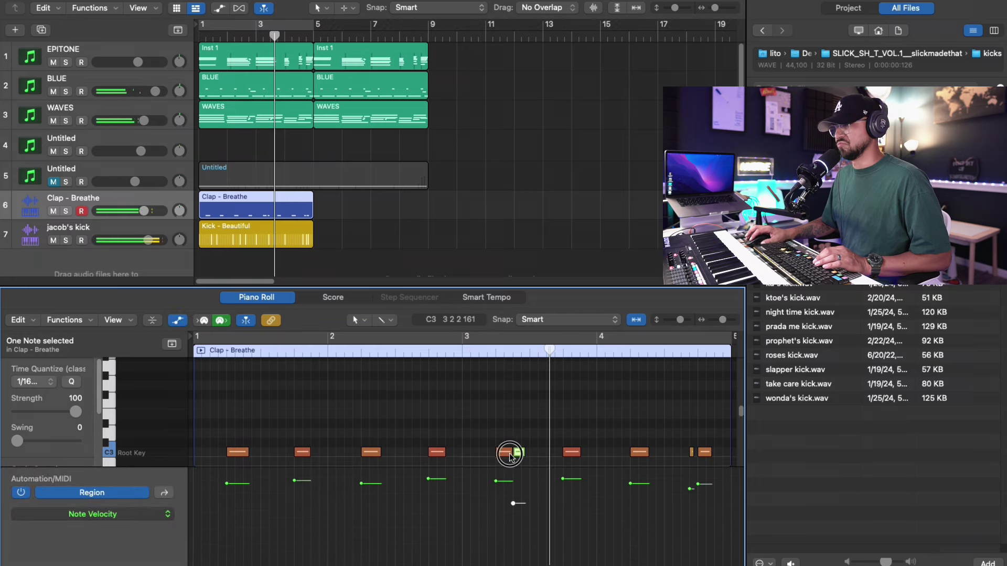
{"action": "left_click_drag", "start_coordinate": [518, 453], "coordinate": [512, 454]}
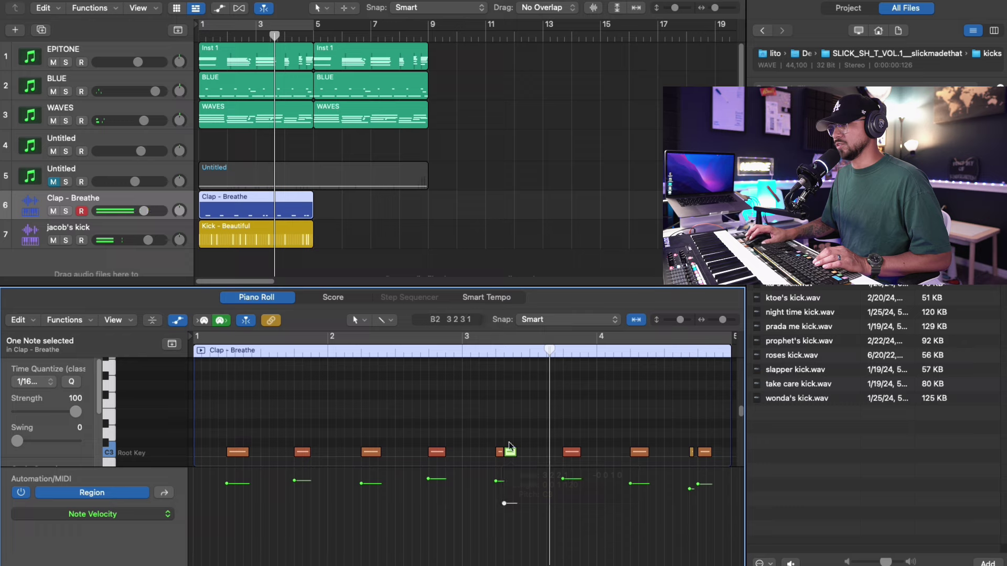
{"action": "left_click_drag", "start_coordinate": [504, 504], "coordinate": [504, 552]}
{"action": "key", "text": "c"}
{"action": "key", "text": "space"}
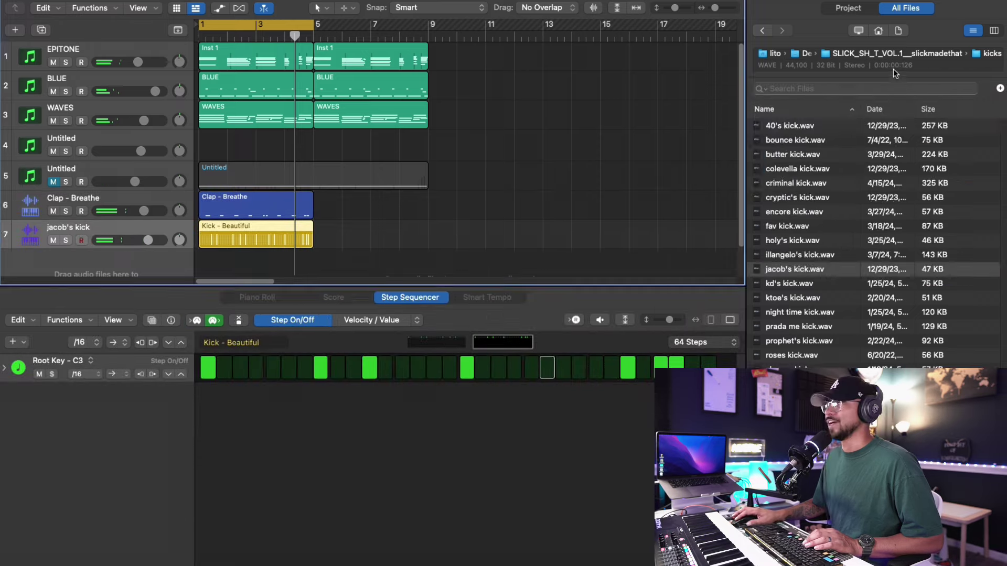
Audition hi-hats in the same kit's hats folder and load delayed hh.wav onto a new sampler track
{"action": "left_click", "coordinate": [761, 31]}
{"action": "double_click", "coordinate": [780, 136]}
{"action": "left_click", "coordinate": [782, 152]}
{"action": "left_click", "coordinate": [777, 197]}
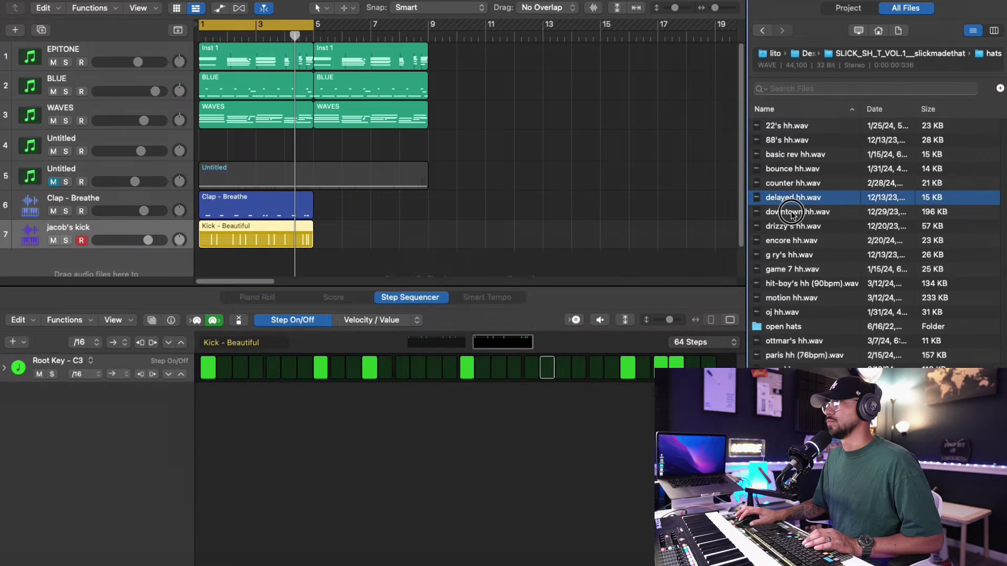
{"action": "left_click", "coordinate": [784, 211]}
{"action": "left_click", "coordinate": [792, 226]}
{"action": "left_click", "coordinate": [784, 212]}
{"action": "left_click", "coordinate": [776, 201]}
{"action": "left_click_drag", "start_coordinate": [776, 208], "coordinate": [147, 176]}
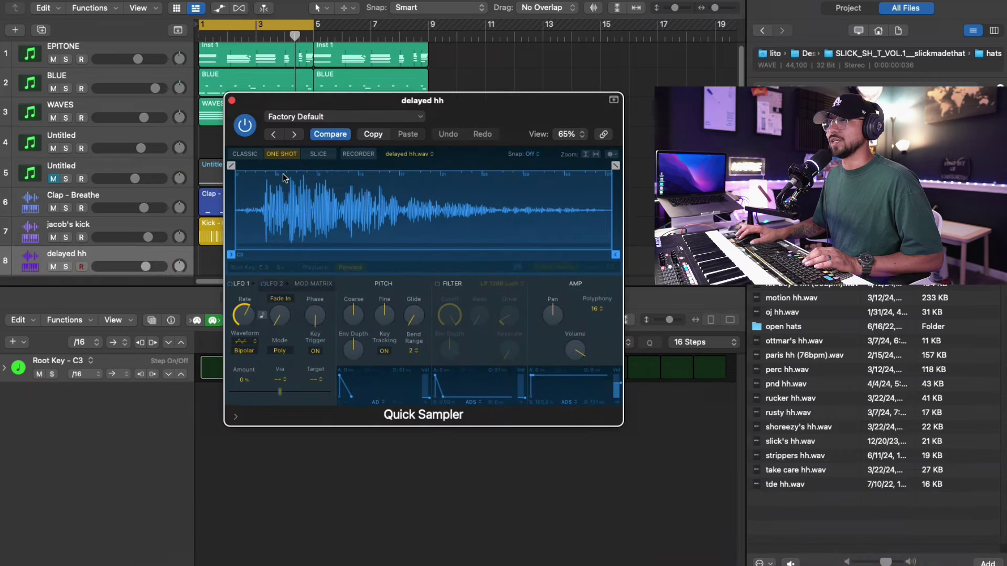
{"action": "key", "text": "super+w"}
Create a 64-step pattern on the delayed hh track and fill steps 1 to 32 with hi-hats
{"action": "left_click", "coordinate": [704, 342]}
{"action": "left_click", "coordinate": [688, 409]}
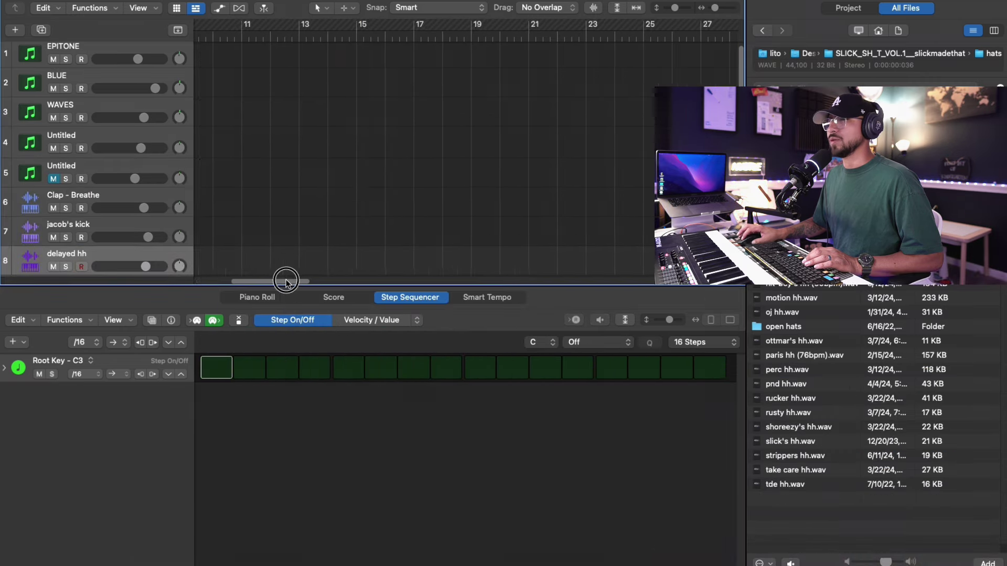
{"action": "left_click_drag", "start_coordinate": [331, 260], "coordinate": [245, 259]}
{"action": "left_click_drag", "start_coordinate": [209, 368], "coordinate": [271, 377]}
{"action": "key", "text": "space"}
{"action": "left_click", "coordinate": [289, 373]}
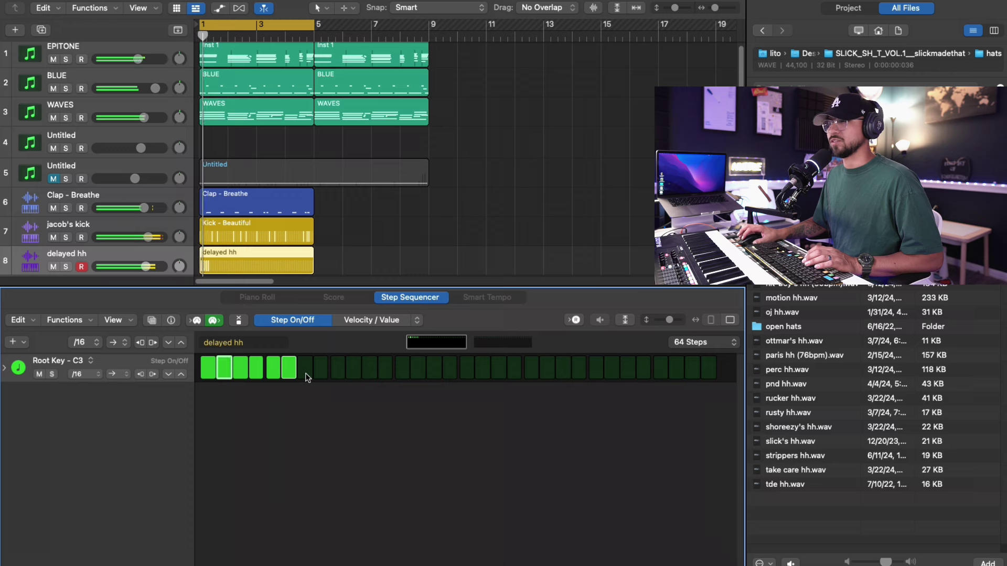
{"action": "left_click_drag", "start_coordinate": [320, 372], "coordinate": [434, 372]}
{"action": "left_click_drag", "start_coordinate": [366, 374], "coordinate": [708, 373]}
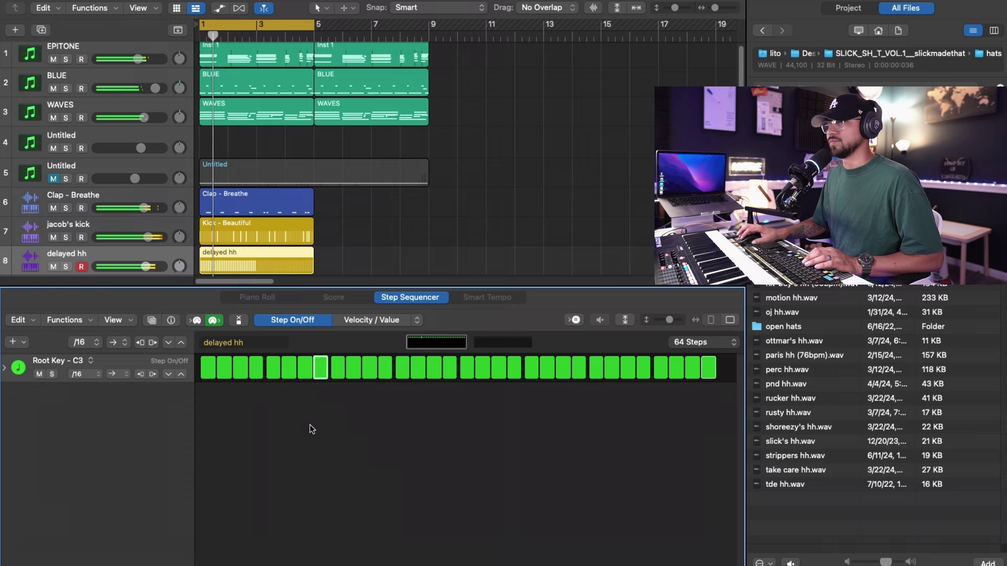
Vary the hi-hat velocities across the first 32 steps, making most alternate hits much softer
{"action": "left_click", "coordinate": [371, 319]}
{"action": "mouse_move", "coordinate": [273, 367]}
{"action": "left_mouse_down"}
{"action": "mouse_move", "coordinate": [231, 378]}
{"action": "mouse_move", "coordinate": [401, 362]}
{"action": "mouse_move", "coordinate": [454, 377]}
{"action": "mouse_move", "coordinate": [549, 365]}
{"action": "mouse_move", "coordinate": [623, 376]}
{"action": "left_mouse_up"}
{"action": "key", "text": "space"}
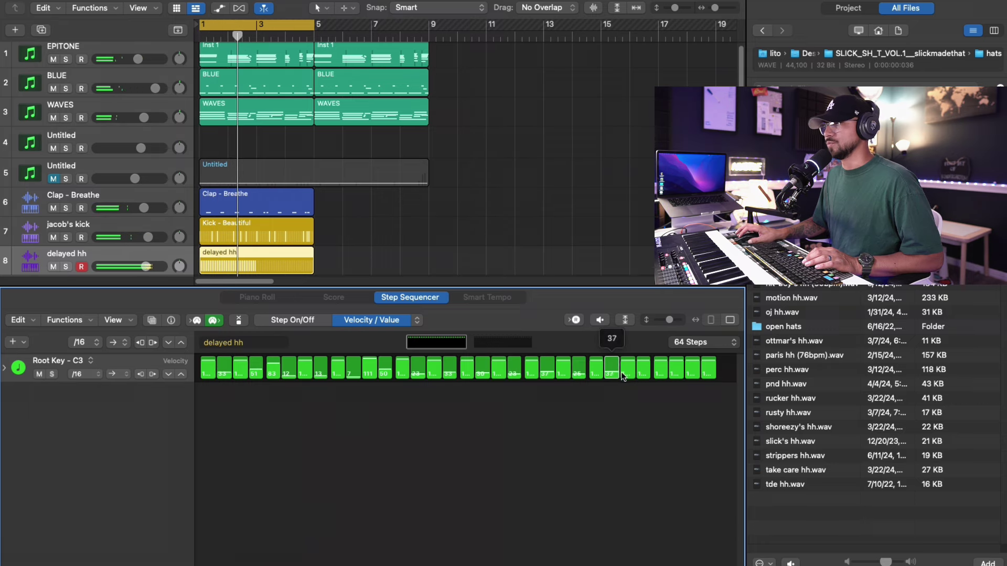
Replace the hi-hat track's sample with g ry's hh.wav and repeat the first two bars of its region from bar 3
{"action": "key", "text": "Down"}
{"action": "key", "text": "Down"}
{"action": "key", "text": "Down"}
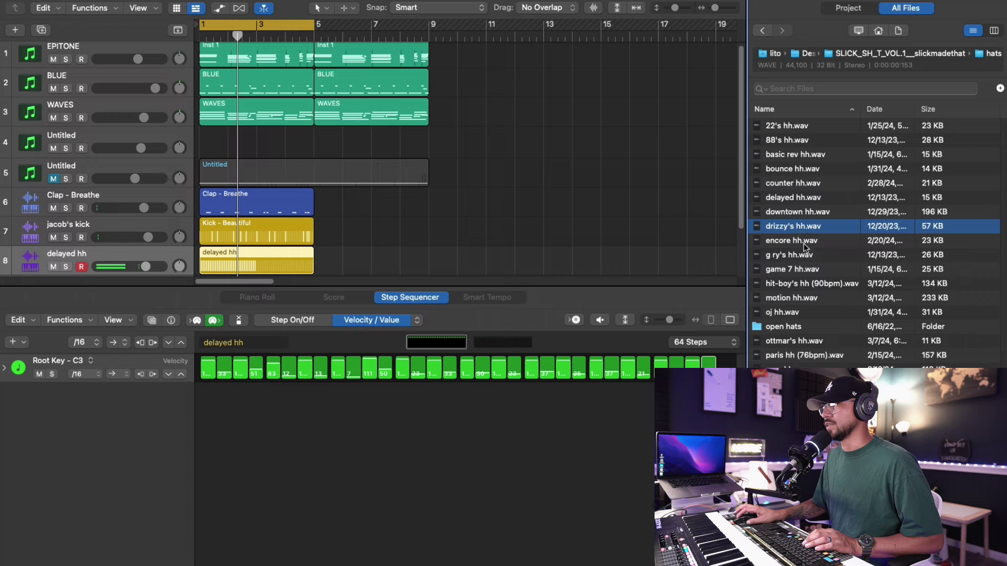
{"action": "left_click_drag", "start_coordinate": [807, 259], "coordinate": [123, 252]}
{"action": "left_click", "coordinate": [232, 100]}
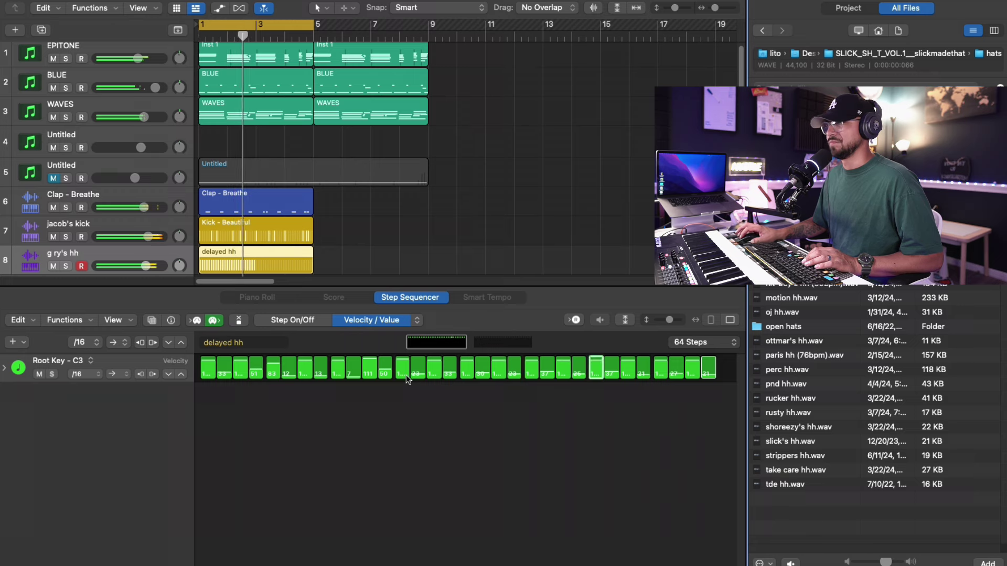
{"action": "left_click_drag", "start_coordinate": [313, 260], "coordinate": [288, 234]}
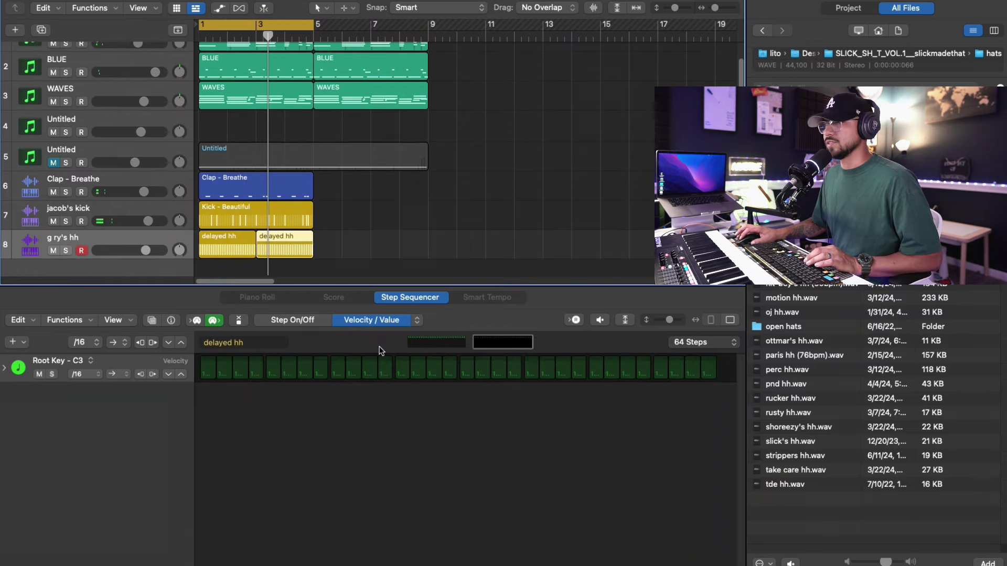
Switch the hi-hat region at bar 3 to Note Repeat editing and try a repeat on step 11
{"action": "left_click", "coordinate": [305, 321]}
{"action": "left_click", "coordinate": [371, 320]}
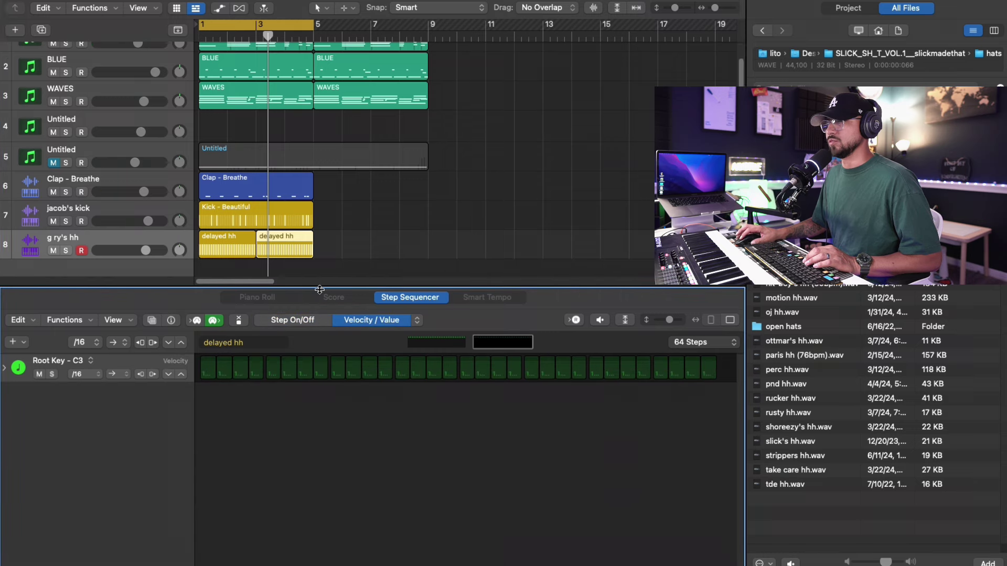
{"action": "left_click", "coordinate": [304, 320]}
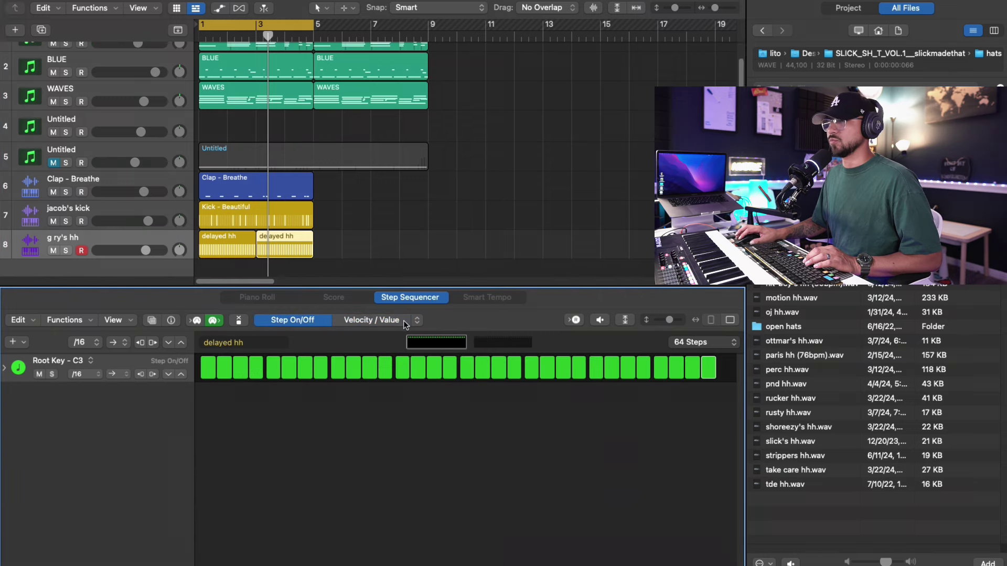
{"action": "left_click", "coordinate": [406, 324]}
{"action": "left_click", "coordinate": [440, 404]}
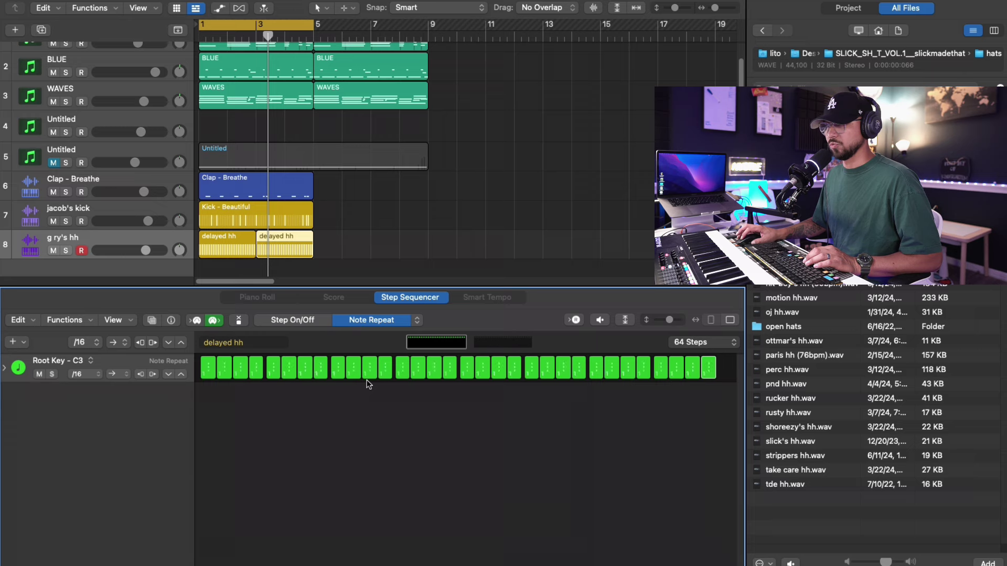
{"action": "key", "text": "space"}
{"action": "left_click", "coordinate": [266, 61]}
{"action": "left_click", "coordinate": [367, 375]}
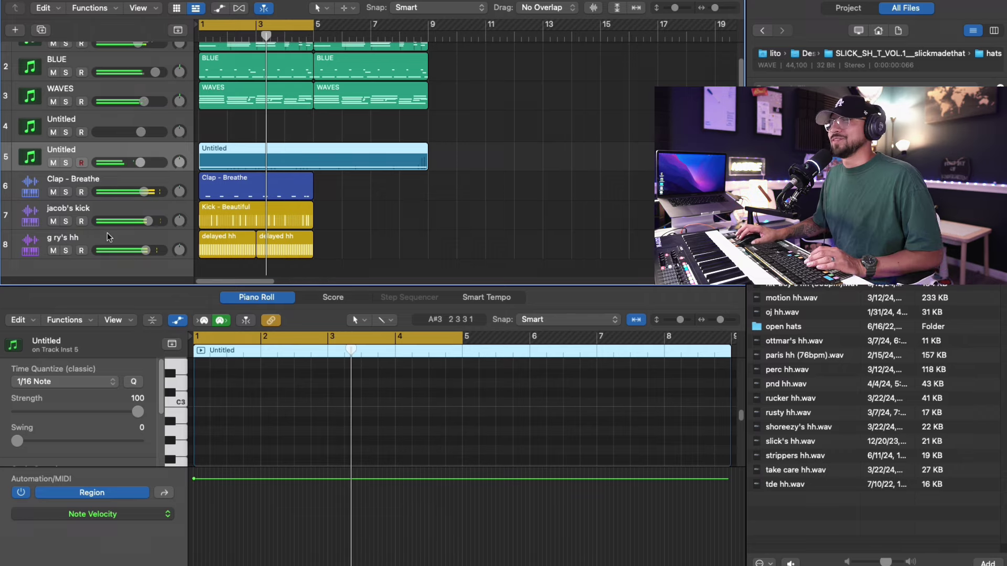
Fine-tune the velocities of several early hi-hat steps and set the note repeat of step 12 to 2
{"action": "left_click", "coordinate": [121, 243]}
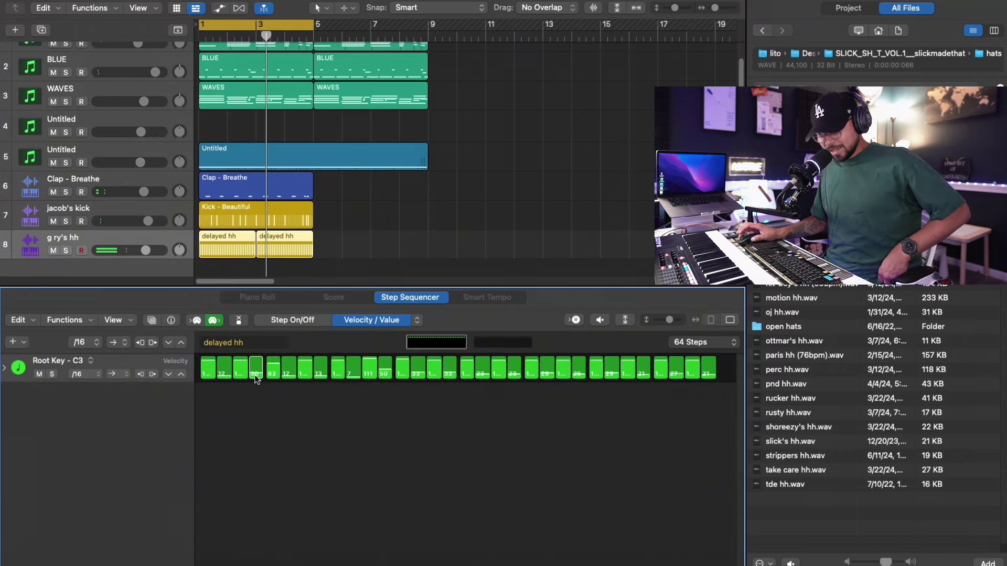
{"action": "left_click_drag", "start_coordinate": [255, 374], "coordinate": [254, 377]}
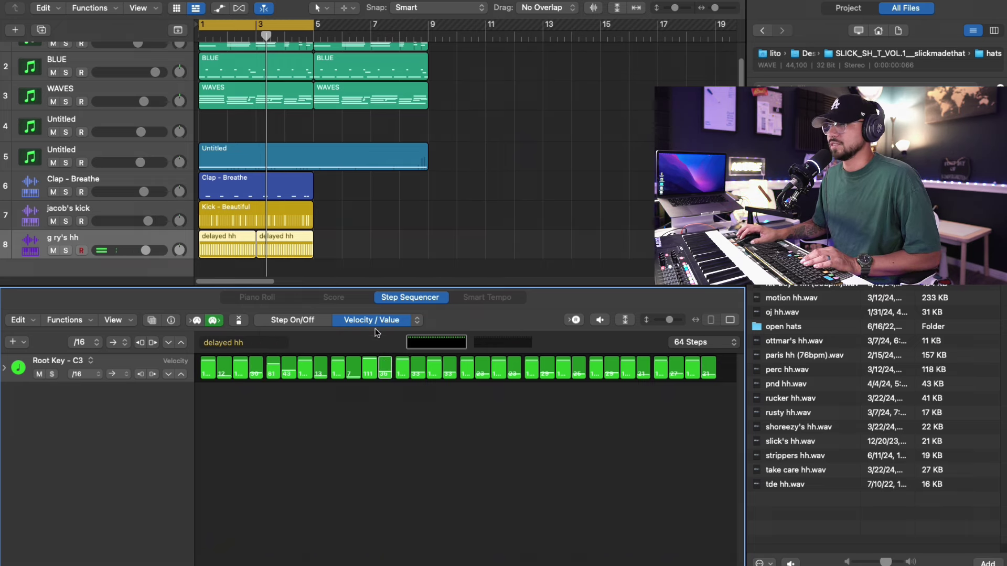
{"action": "left_click", "coordinate": [293, 321]}
{"action": "left_click", "coordinate": [411, 322]}
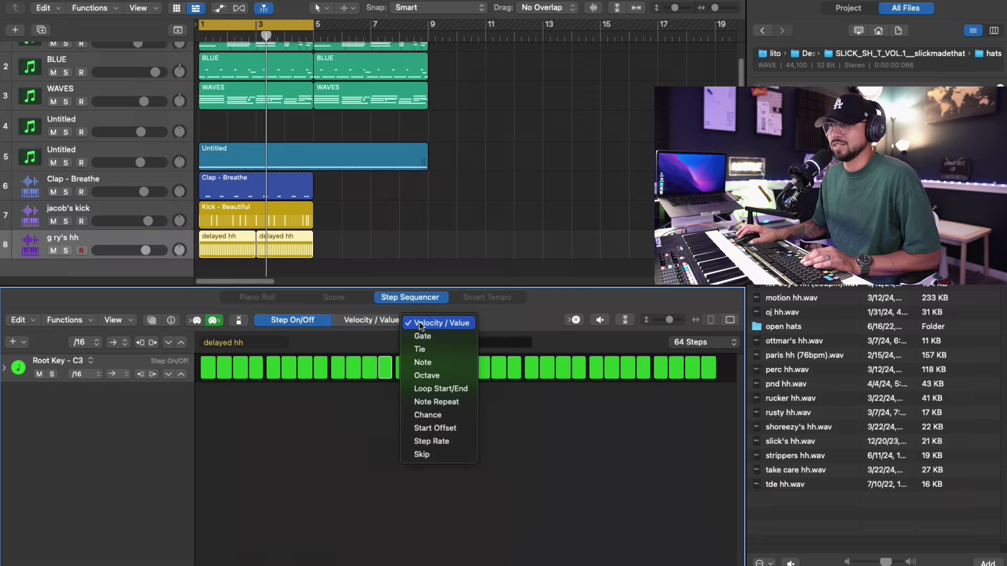
{"action": "left_click", "coordinate": [447, 401]}
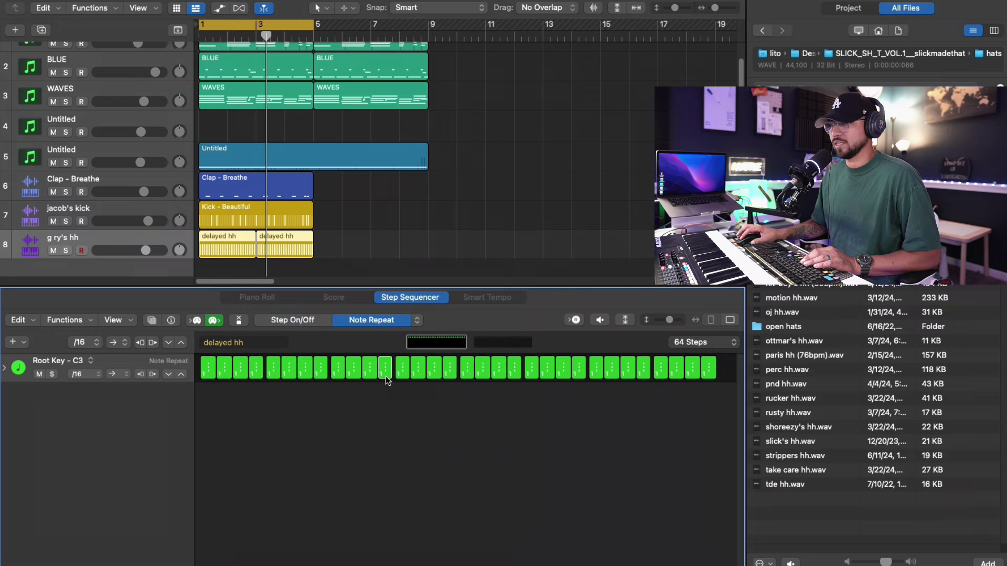
{"action": "left_click_drag", "start_coordinate": [386, 376], "coordinate": [386, 372]}
{"action": "key", "text": "space"}
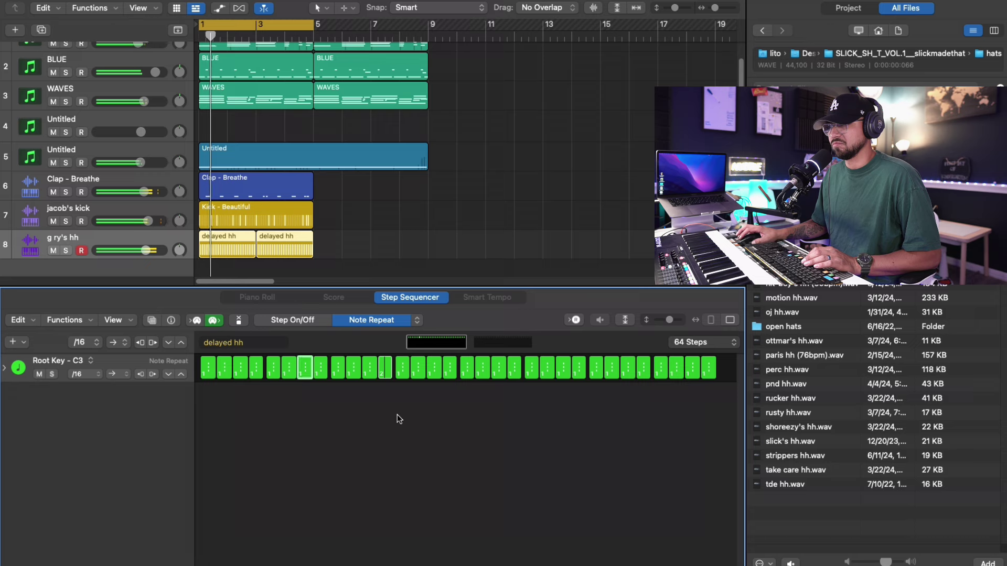
Set the note repeat of step 11 to 2 in the hi-hat region at bar 3
{"action": "left_click", "coordinate": [307, 273]}
{"action": "left_click", "coordinate": [278, 256]}
{"action": "left_click_drag", "start_coordinate": [370, 380], "coordinate": [370, 376]}
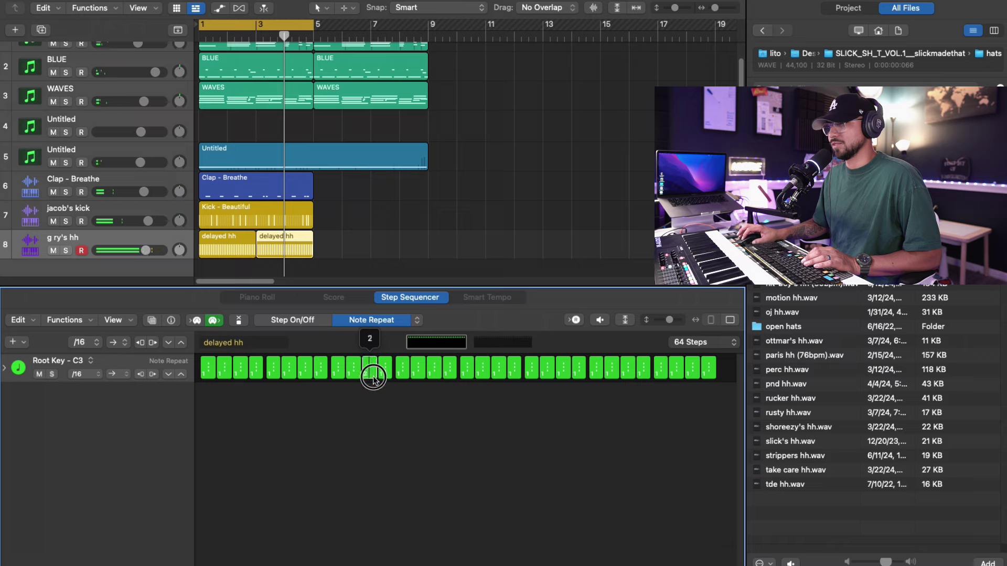
{"action": "left_click", "coordinate": [252, 260]}
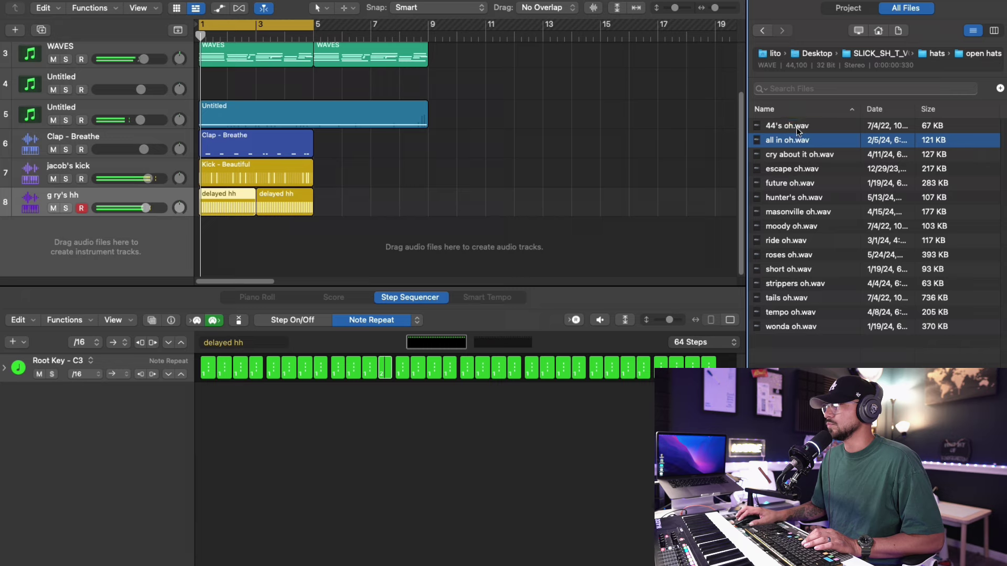
Load all in oh.wav onto a new Quick Sampler (Original) track and record open-hat hits in bars 1 and 2
{"action": "left_click", "coordinate": [811, 141]}
{"action": "left_click_drag", "start_coordinate": [465, 242], "coordinate": [105, 246]}
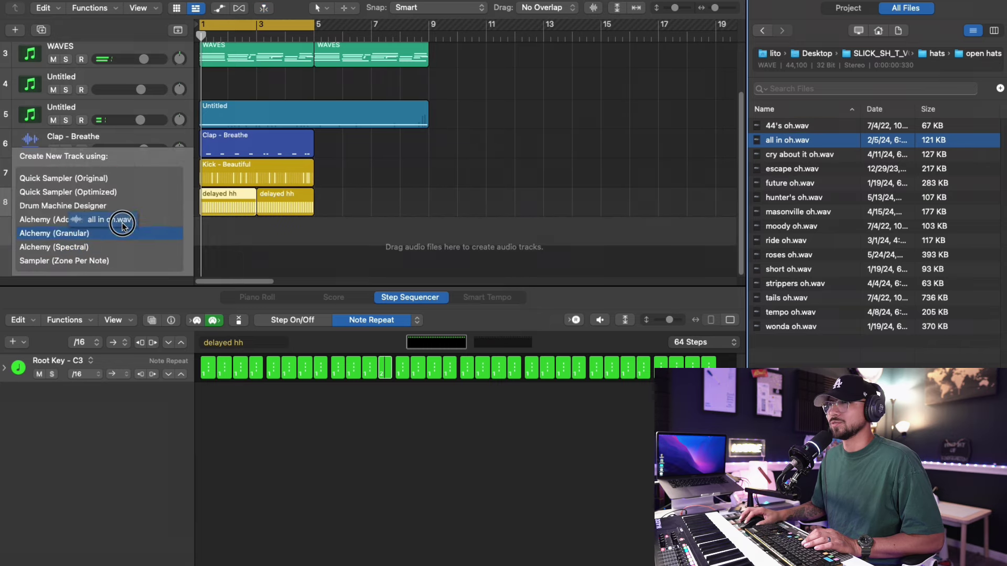
{"action": "left_click", "coordinate": [79, 174]}
{"action": "left_click", "coordinate": [232, 100]}
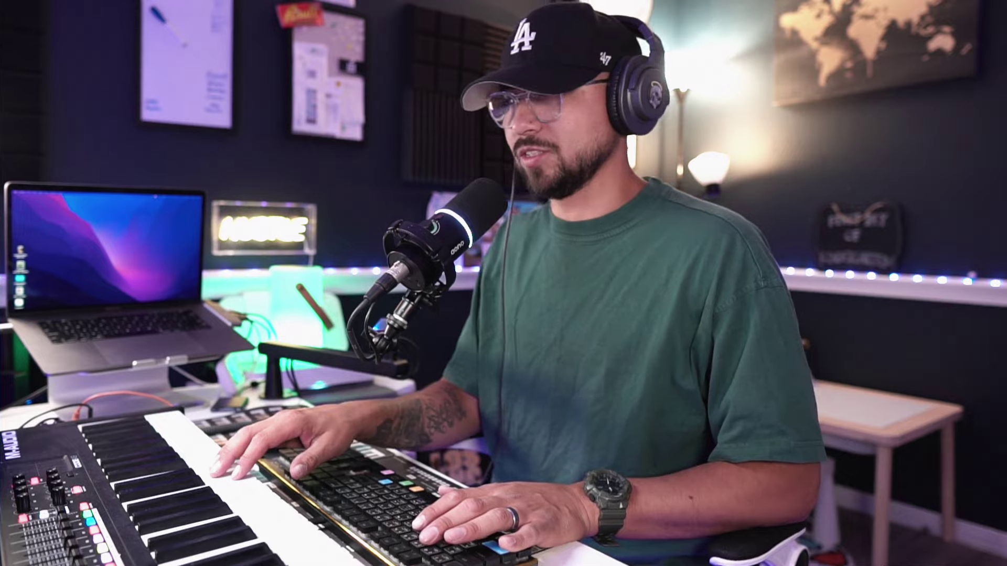
{"action": "key", "text": "r"}
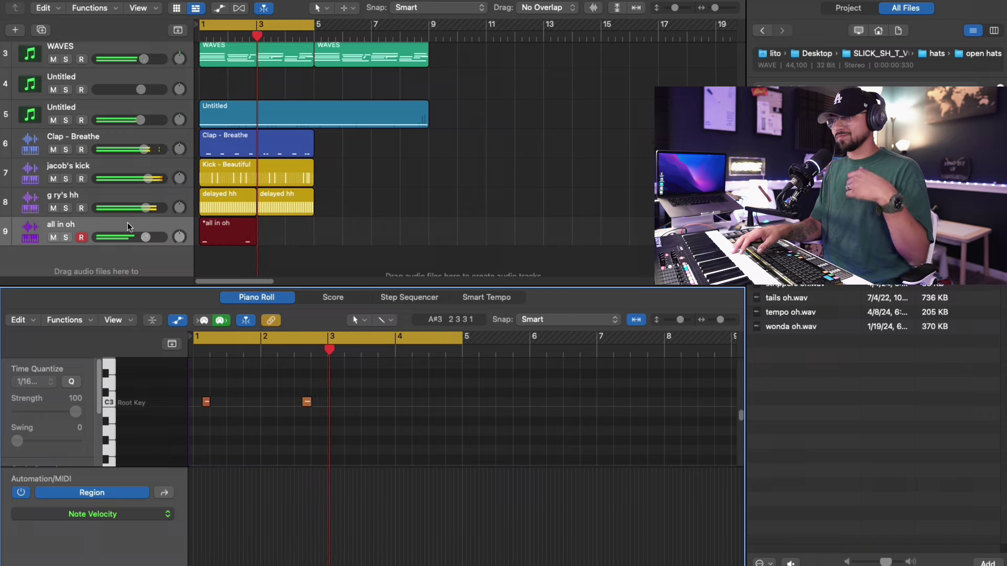
{"action": "key", "text": "space"}
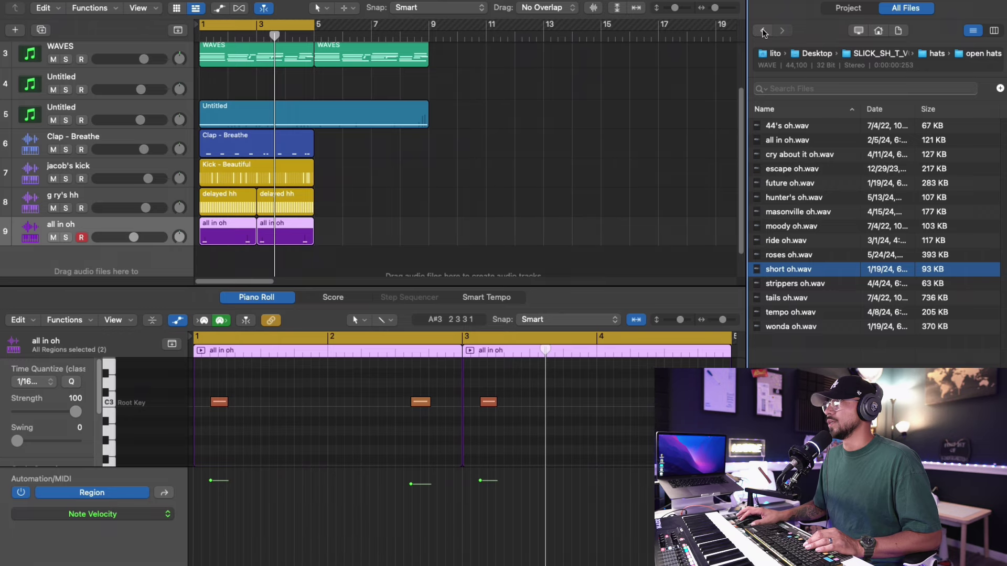
Load Open Hat - Movies.wav from the Real One R&B Drum Kit onto a new sampler track and record a hit in bar 2
{"action": "left_click", "coordinate": [762, 31]}
{"action": "left_click", "coordinate": [763, 31]}
{"action": "left_click", "coordinate": [763, 31]}
{"action": "left_click", "coordinate": [763, 31]}
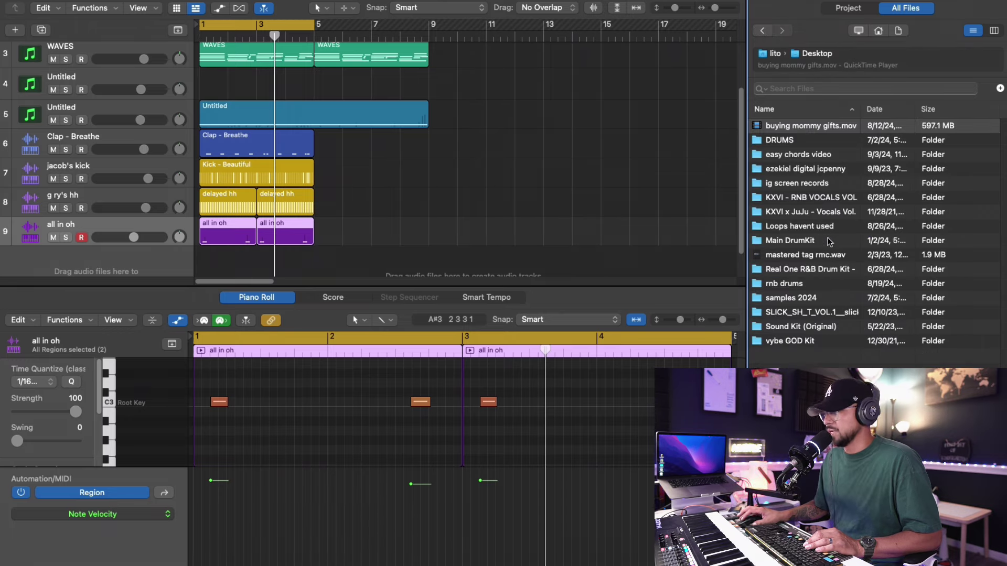
{"action": "double_click", "coordinate": [816, 270]}
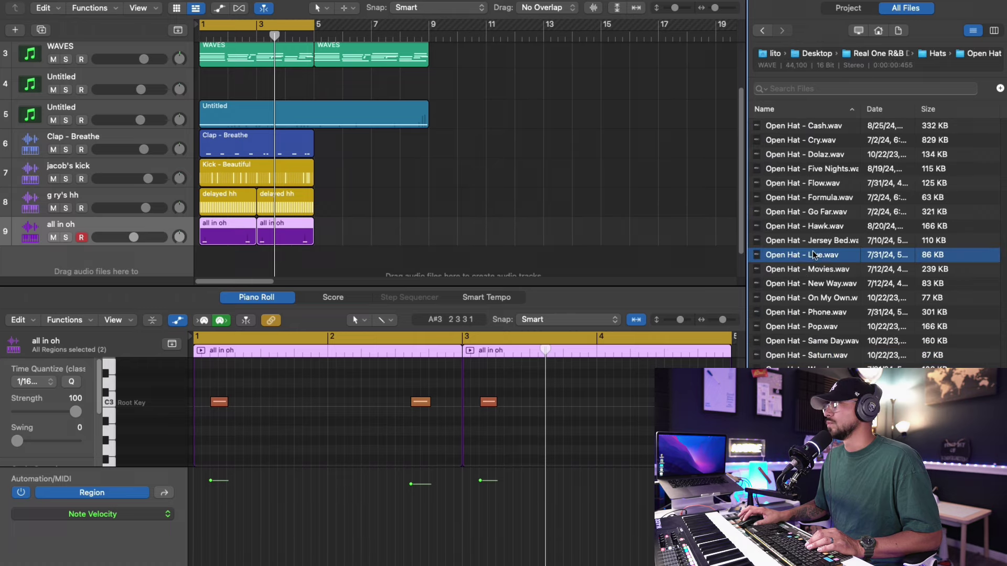
{"action": "left_click", "coordinate": [816, 270]}
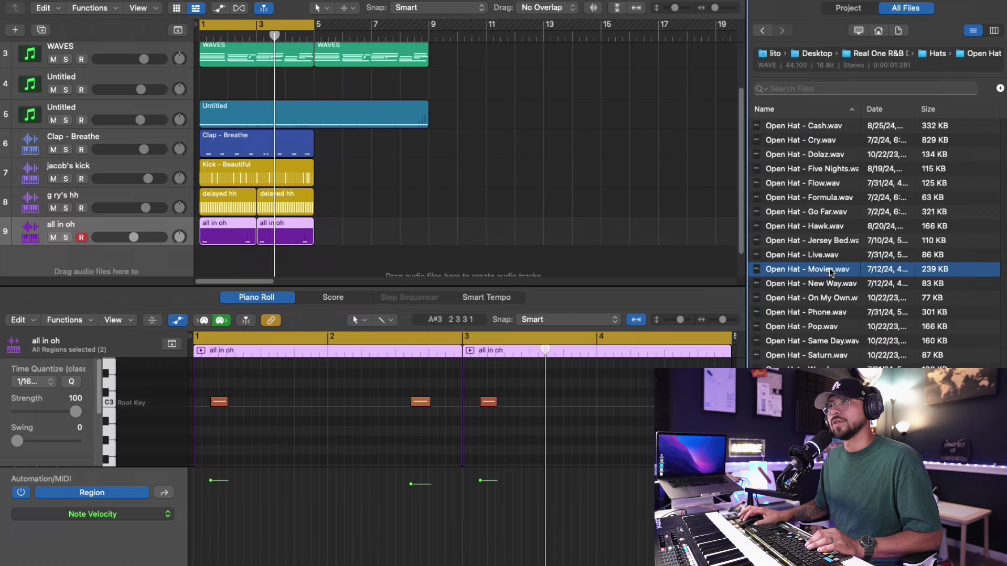
{"action": "left_click_drag", "start_coordinate": [829, 272], "coordinate": [231, 252]}
{"action": "left_click", "coordinate": [232, 98]}
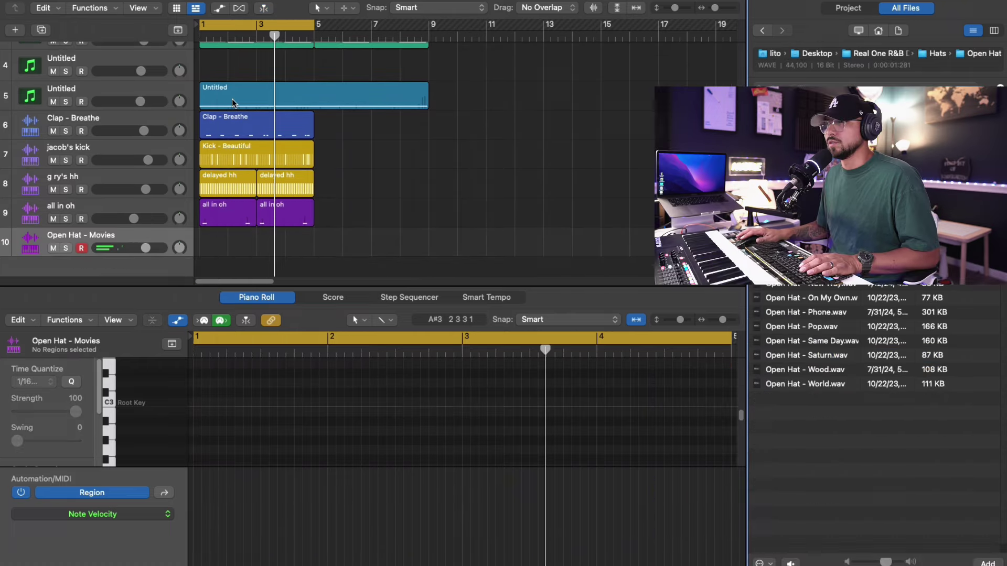
{"action": "key", "text": "space"}
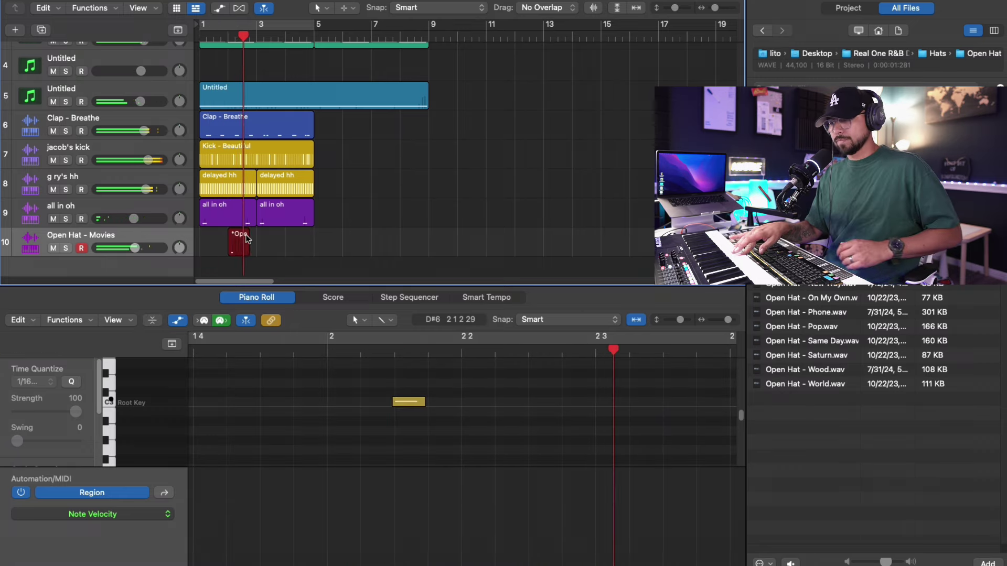
{"action": "key", "text": "space"}
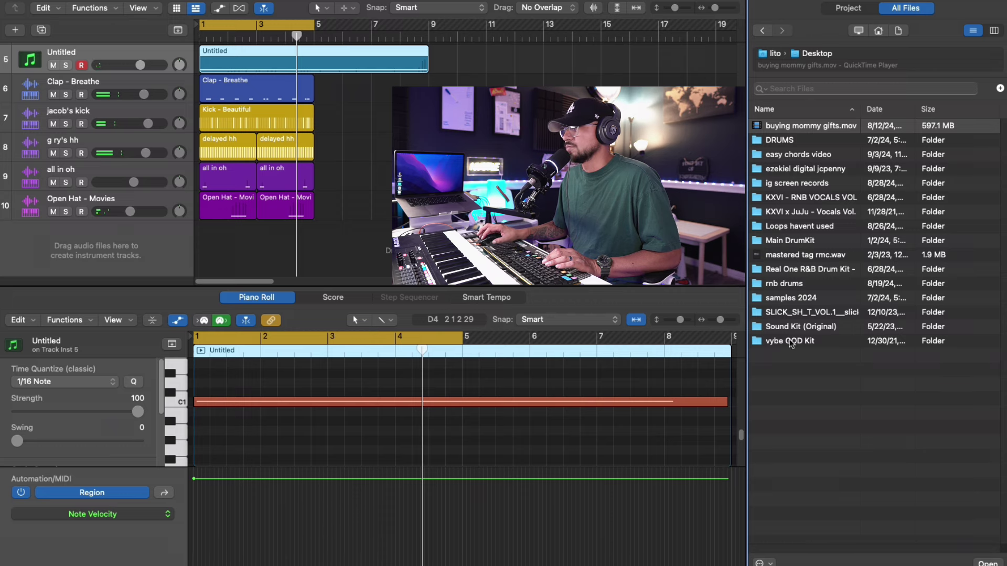
Audition percussion samples from SpaceBar through WayBack in the vybe GOD Kit's Perkys folder
{"action": "double_click", "coordinate": [791, 342]}
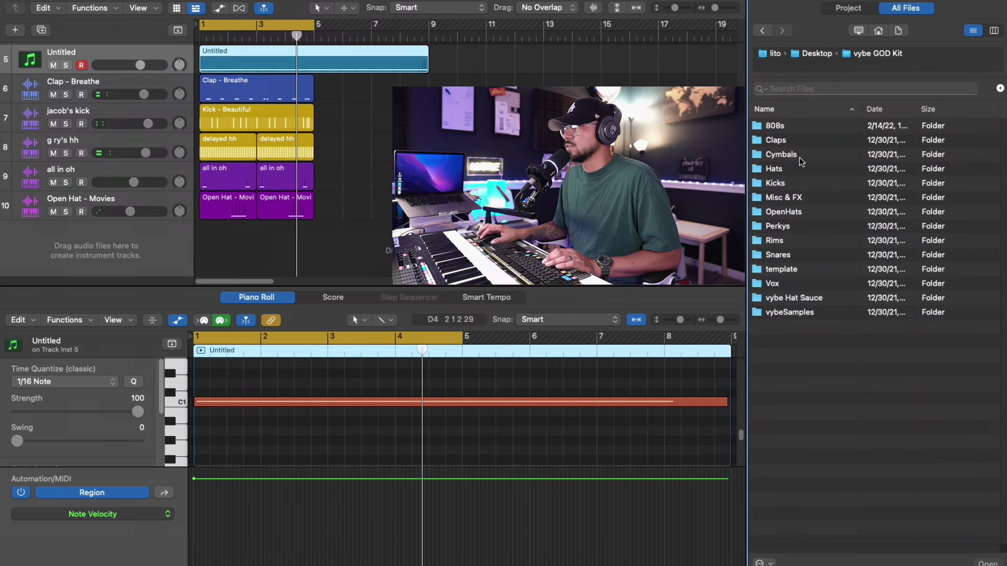
{"action": "double_click", "coordinate": [778, 226]}
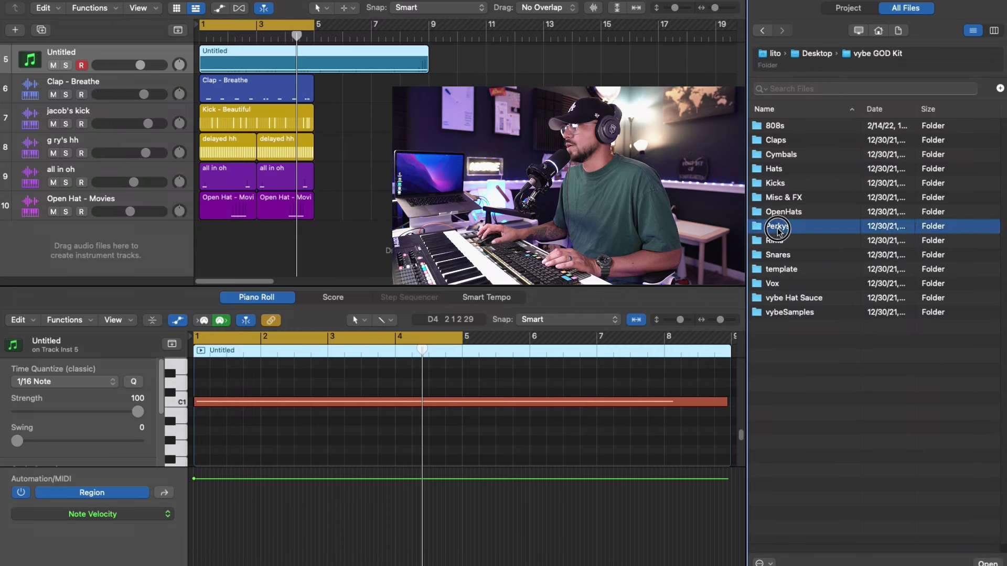
{"action": "left_click", "coordinate": [818, 370]}
{"action": "left_click", "coordinate": [839, 384]}
{"action": "left_click", "coordinate": [843, 399]}
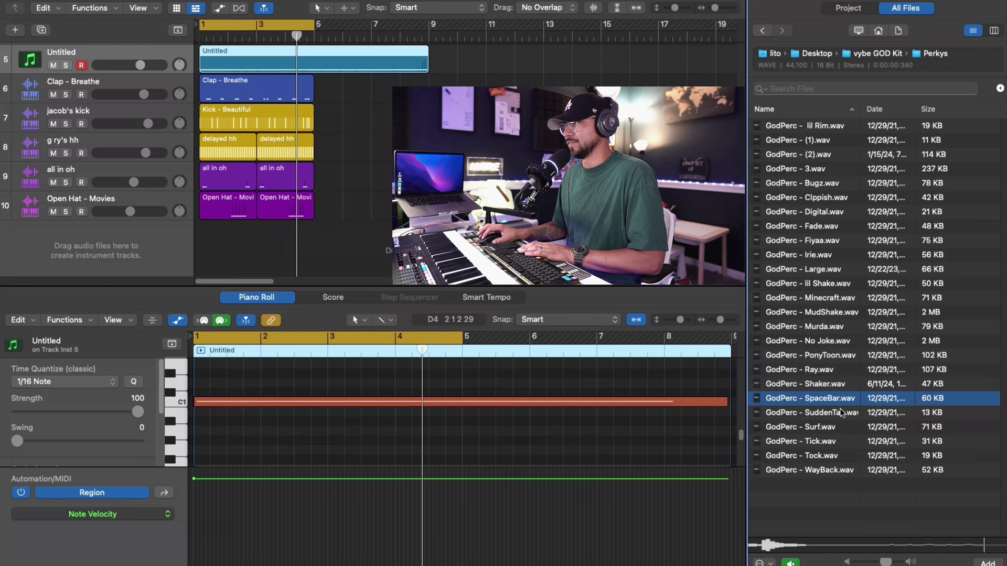
{"action": "left_click", "coordinate": [840, 413]}
{"action": "left_click", "coordinate": [838, 427]}
{"action": "left_click", "coordinate": [837, 441]}
{"action": "left_click", "coordinate": [834, 455]}
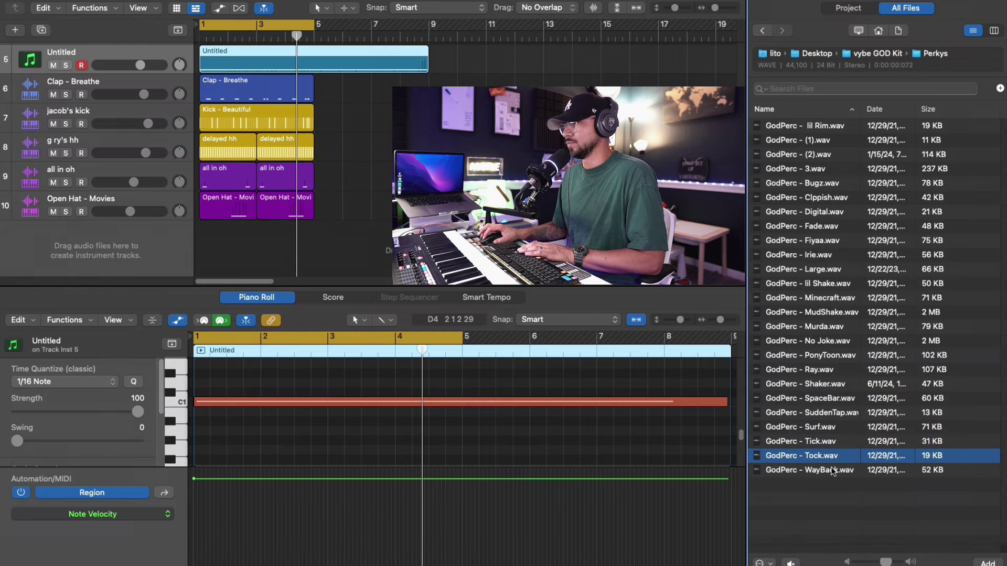
{"action": "left_click", "coordinate": [834, 471]}
Load GodPerc - WayBack.wav onto a new Quick Sampler track and play the beat to test it
{"action": "left_click_drag", "start_coordinate": [830, 469], "coordinate": [118, 252]}
{"action": "left_click", "coordinate": [120, 176]}
{"action": "key", "text": "space"}
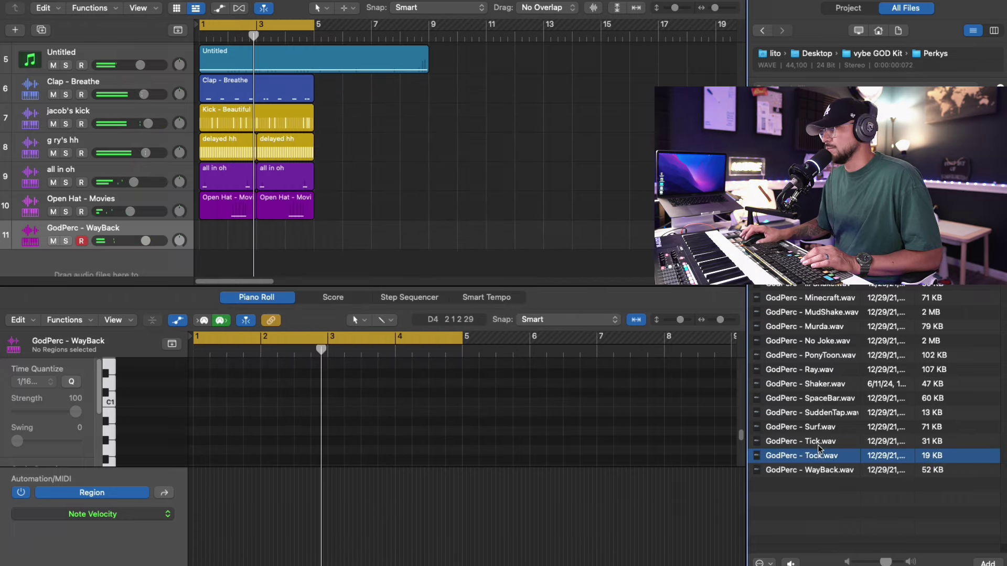
Replace the WayBack sample with Perc - Again.wav from the Real One R&B Drum Kit and record two hits late in bar 1
{"action": "left_click", "coordinate": [820, 438]}
{"action": "left_click", "coordinate": [817, 53]}
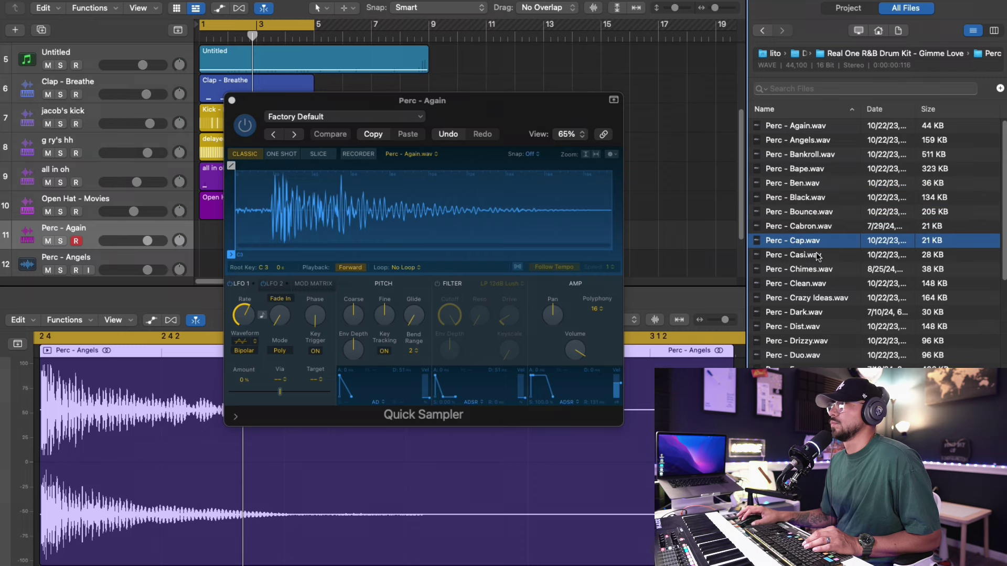
{"action": "left_click_drag", "start_coordinate": [819, 233], "coordinate": [383, 220]}
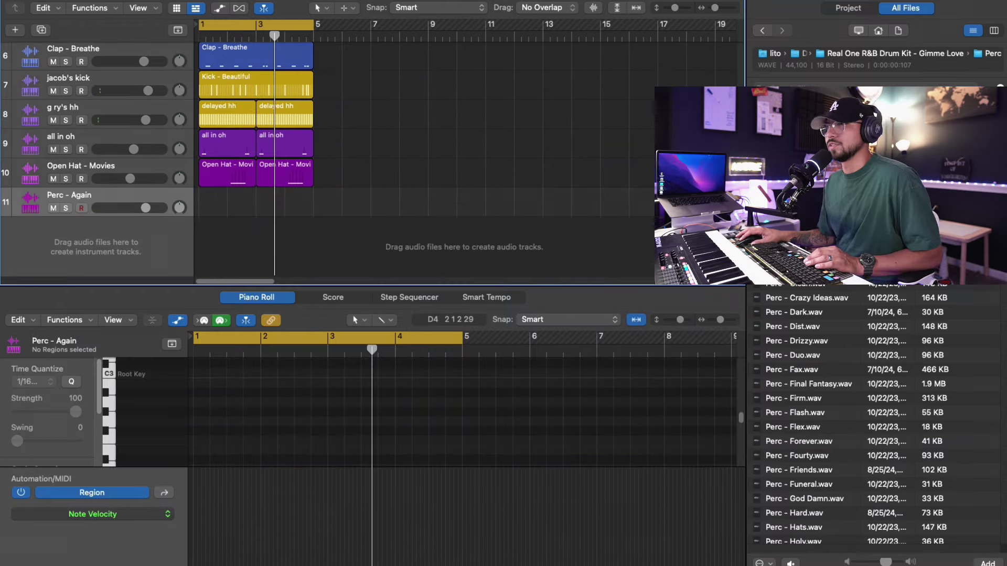
{"action": "key", "text": "r"}
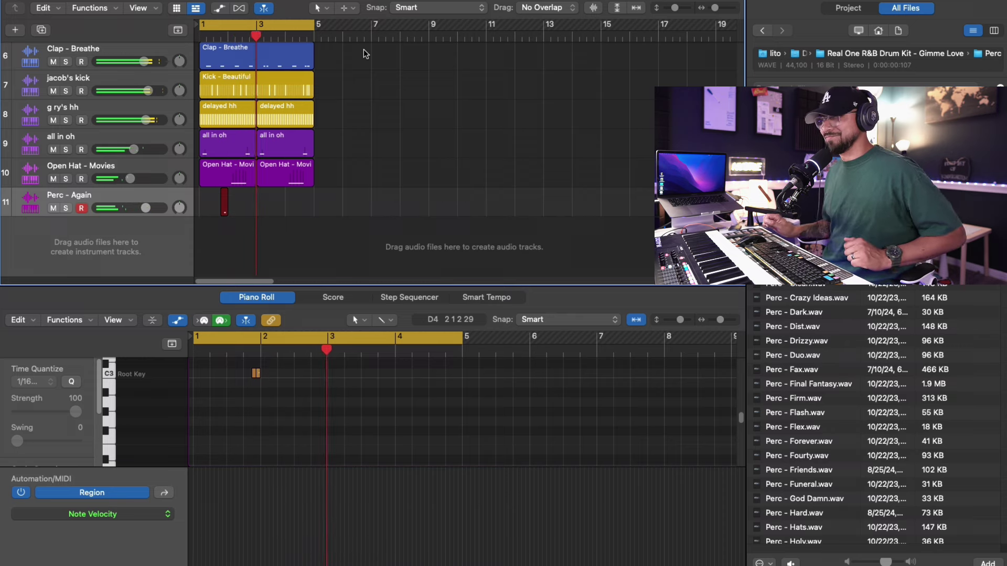
{"action": "key", "text": "space"}
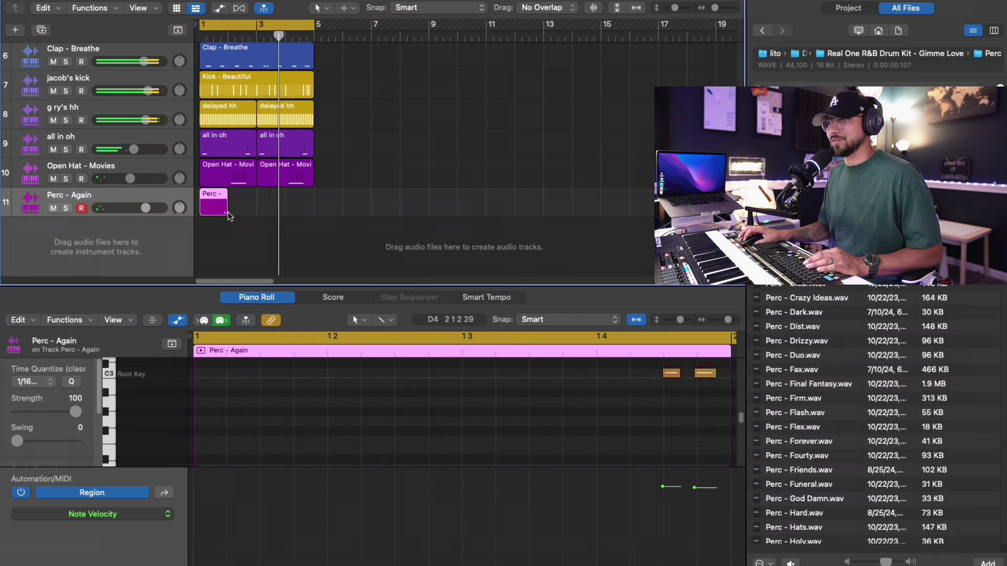
Extend and repeat the Perc - Again region as two-bar blocks through bar 4, and adjust the Open Hat - Movies track's pan
{"action": "left_click_drag", "start_coordinate": [228, 215], "coordinate": [257, 215]}
{"action": "key", "text": "super+r"}
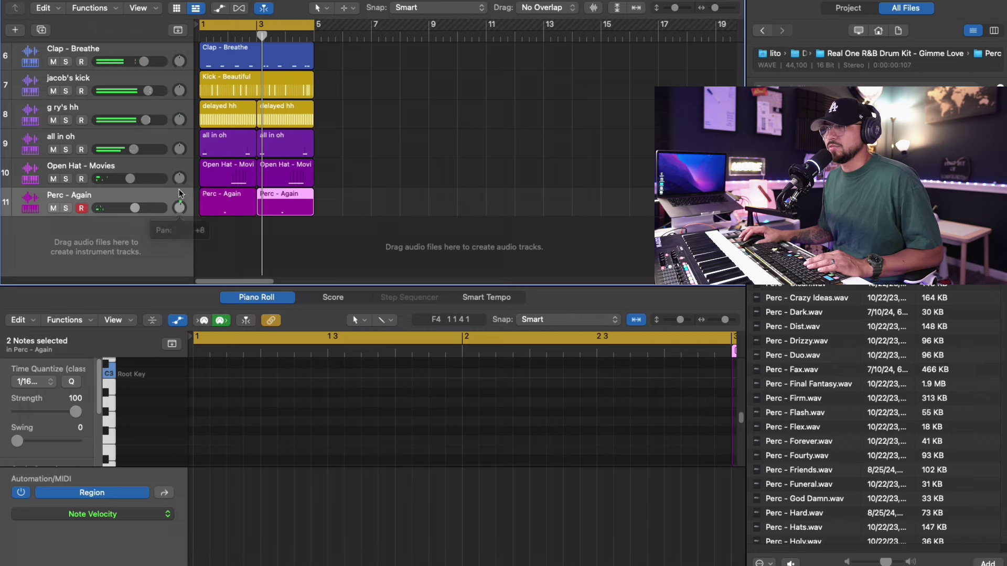
{"action": "left_click", "coordinate": [179, 178]}
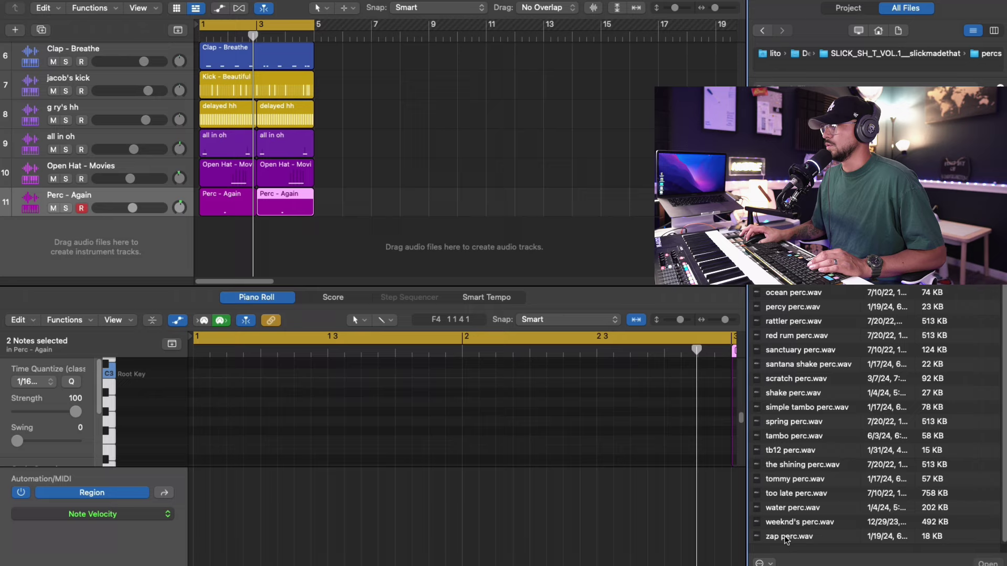
Load zap perc.wav onto a new Quick Sampler track and record two hits in bar 2
{"action": "left_click", "coordinate": [789, 536]}
{"action": "left_click_drag", "start_coordinate": [789, 537], "coordinate": [126, 178]}
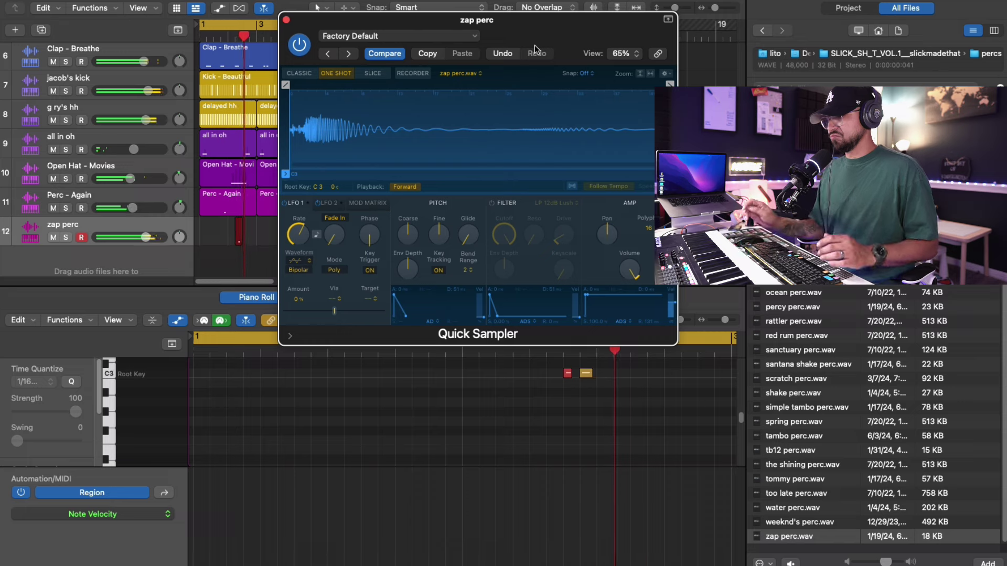
{"action": "left_click", "coordinate": [286, 20]}
{"action": "key", "text": "space"}
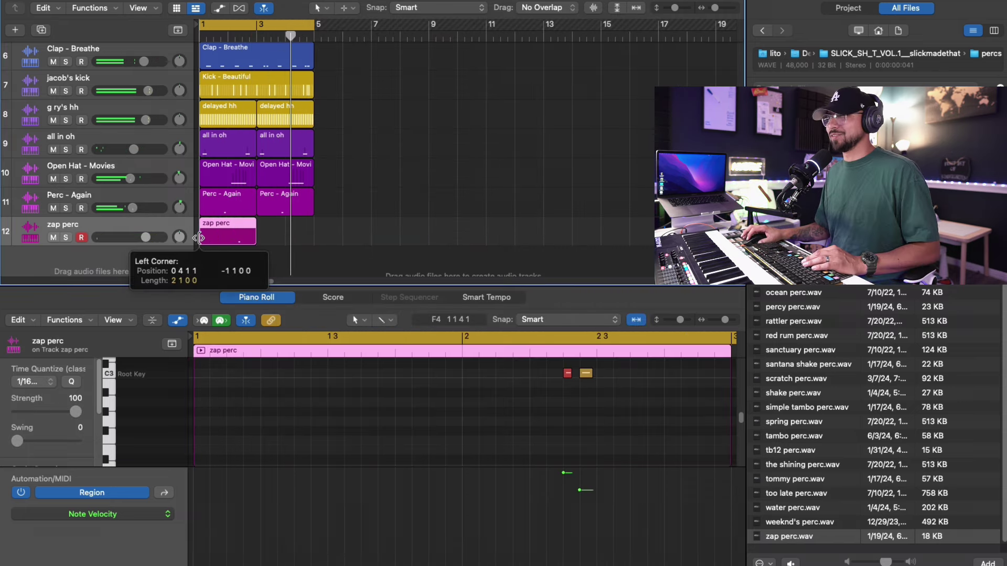
Quantize the zap perc hits to 1/16 and repeat the two-bar region through bar 4
{"action": "key", "text": "super+a"}
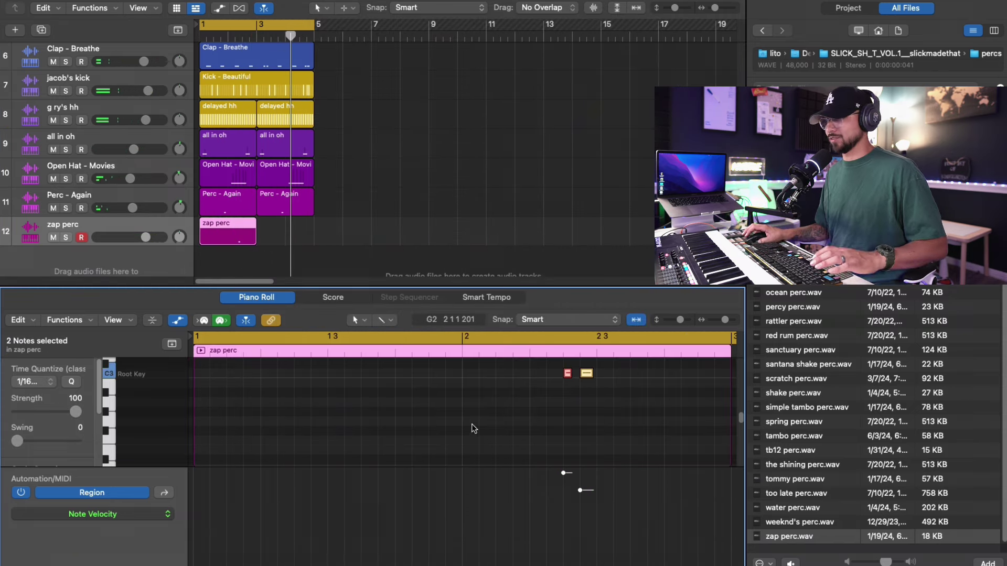
{"action": "key", "text": "super+r"}
{"action": "key", "text": "space"}
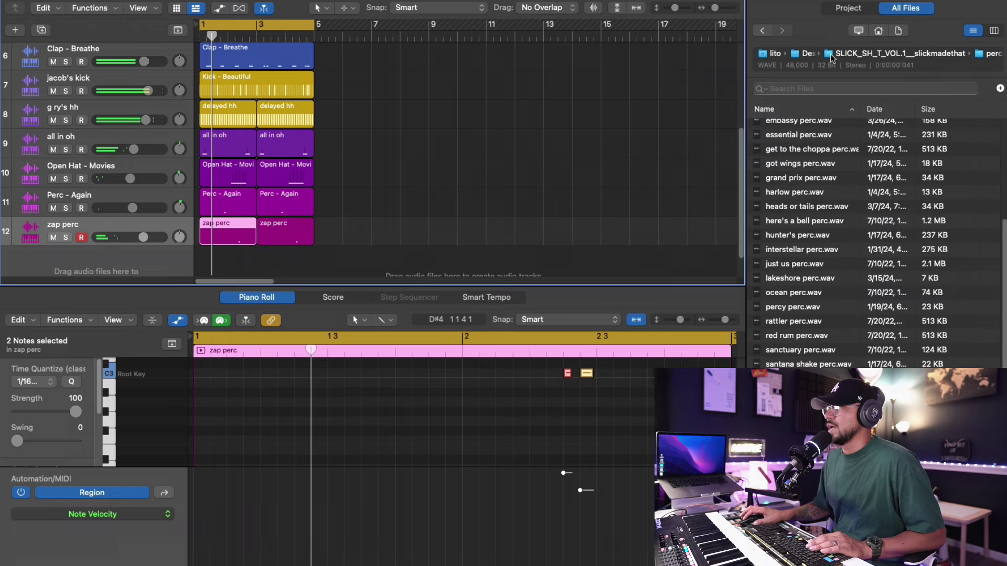
Audition samples in the SLICK_SH_T_VOL.1 kit's 808s folder and load jacob's 808 (c).wav onto a new Quick Sampler track
{"action": "left_click", "coordinate": [853, 53]}
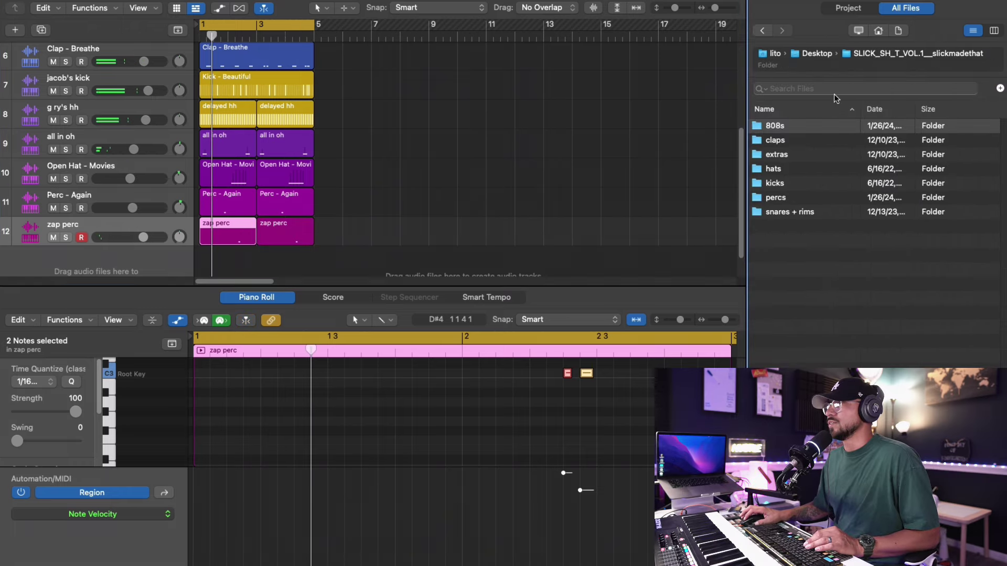
{"action": "double_click", "coordinate": [789, 127]}
{"action": "left_click", "coordinate": [793, 157]}
{"action": "left_click", "coordinate": [793, 169]}
{"action": "left_click", "coordinate": [796, 185]}
{"action": "left_click", "coordinate": [802, 213]}
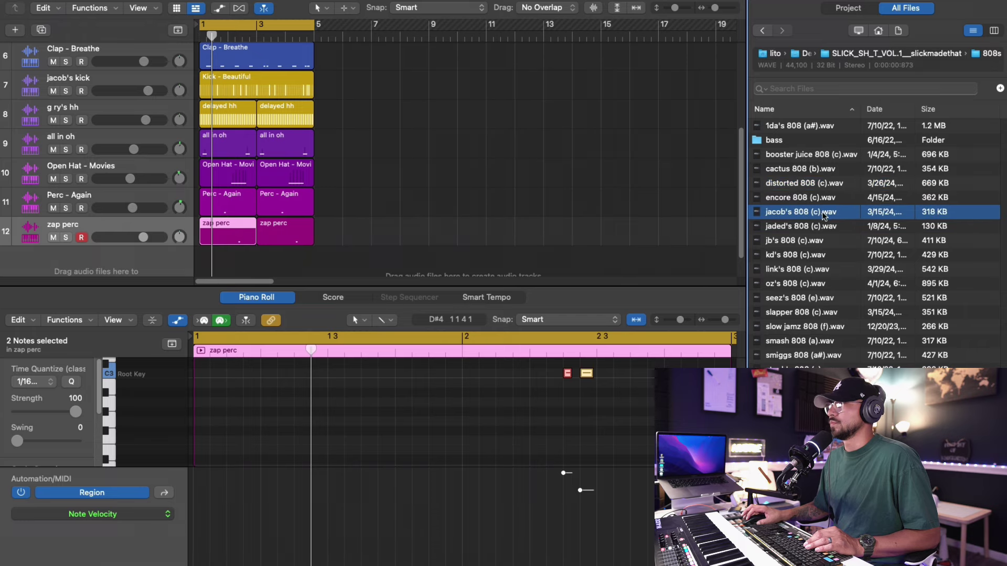
{"action": "left_click_drag", "start_coordinate": [823, 215], "coordinate": [89, 172]}
{"action": "left_click", "coordinate": [385, 99]}
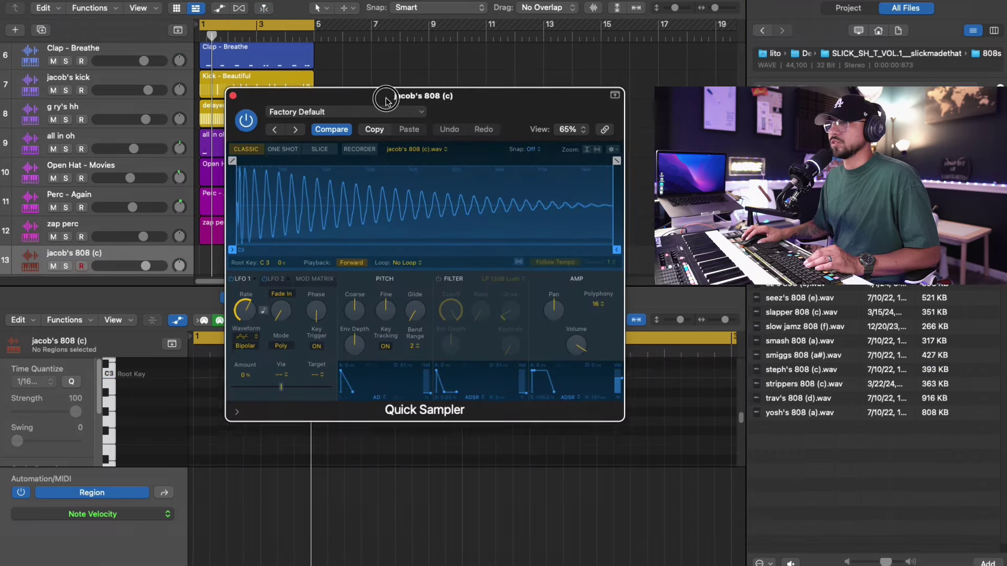
{"action": "left_click_drag", "start_coordinate": [385, 100], "coordinate": [400, 92]}
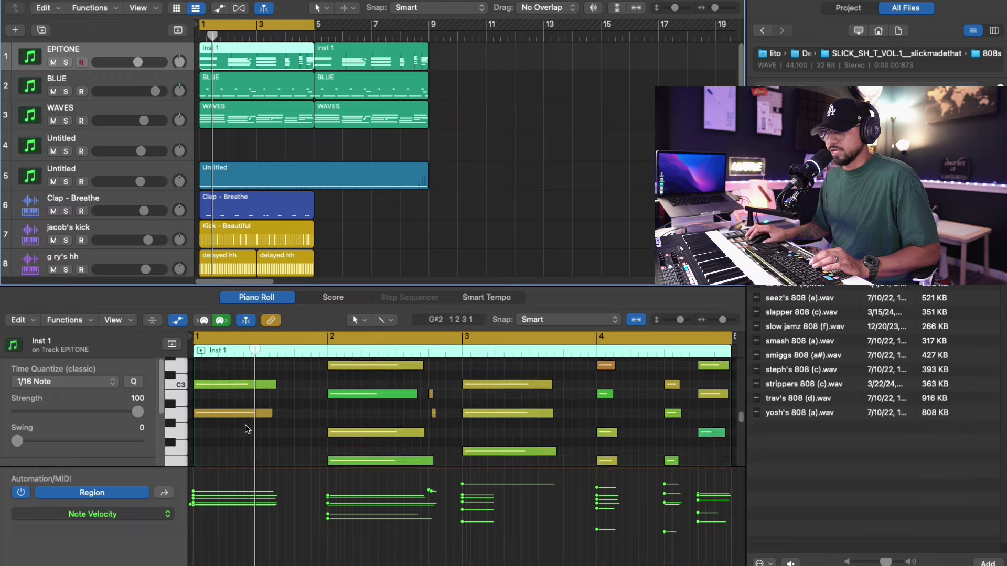
Examine and listen to the lowest notes of the EPITONE track's first region to identify the bass pitches
{"action": "scroll", "coordinate": [246, 426], "scroll_direction": "down", "scroll_amount": 5}
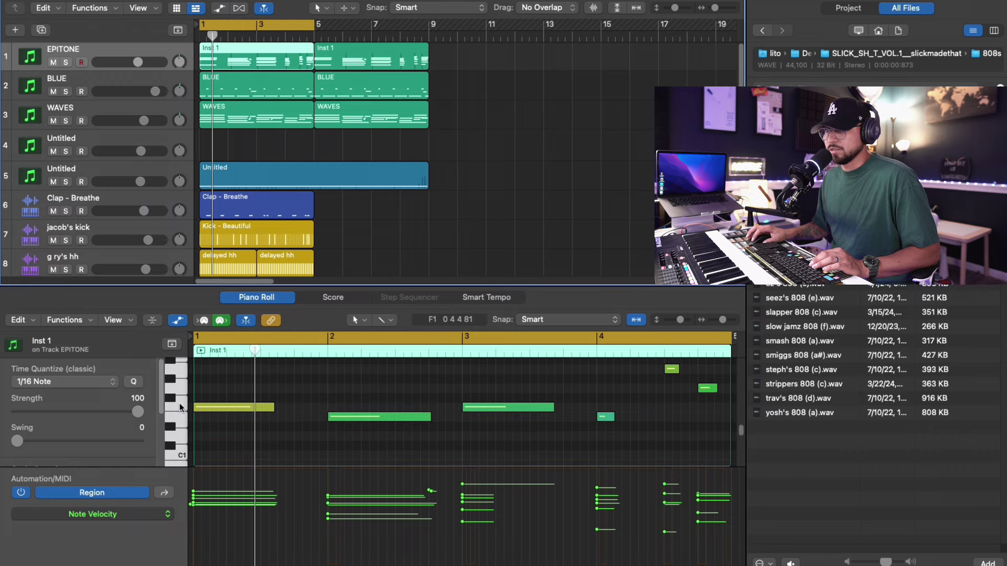
{"action": "left_click", "coordinate": [182, 418]}
{"action": "scroll", "coordinate": [182, 410], "scroll_direction": "up", "scroll_amount": 2}
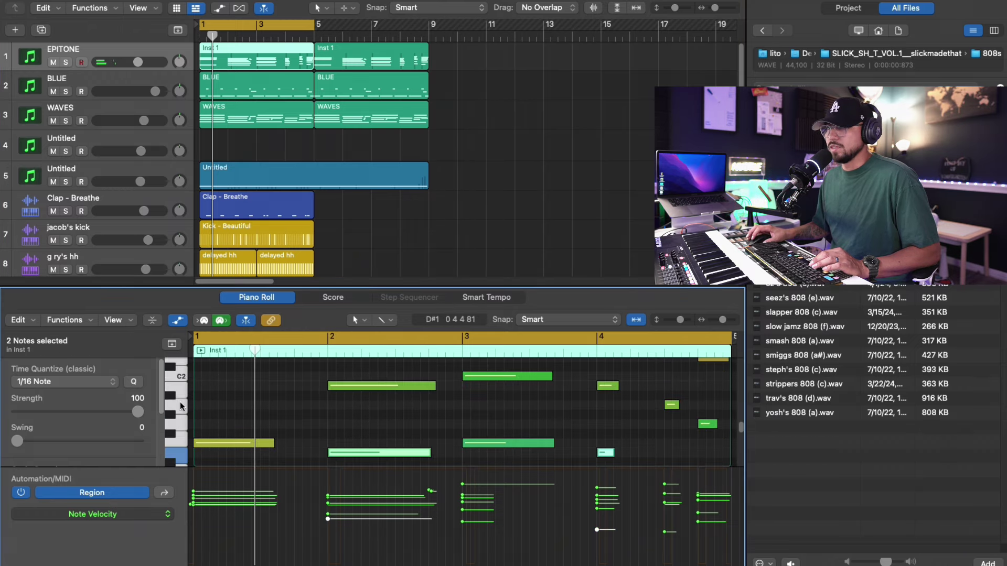
{"action": "left_click", "coordinate": [183, 393]}
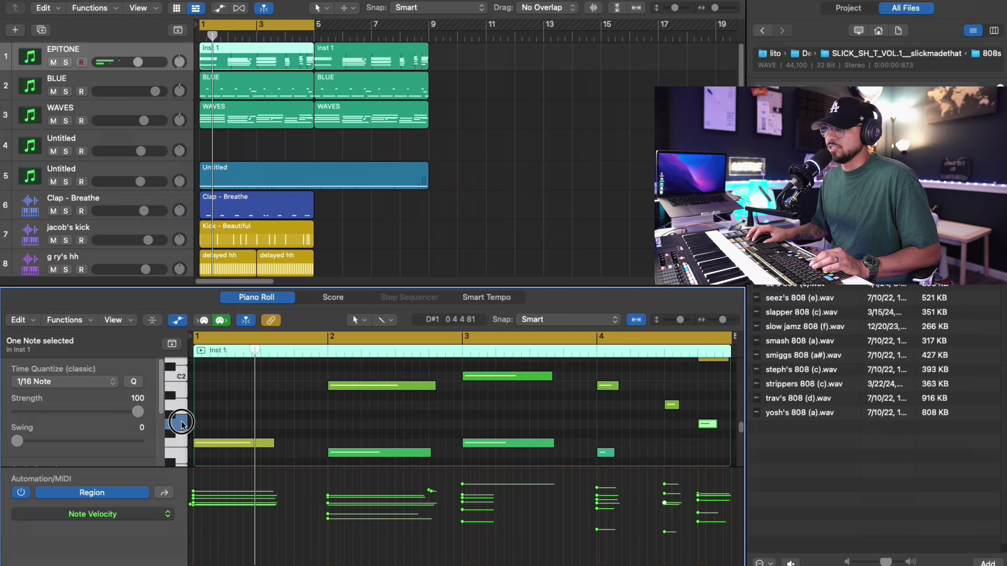
{"action": "scroll", "coordinate": [294, 158], "scroll_direction": "down", "scroll_amount": 5}
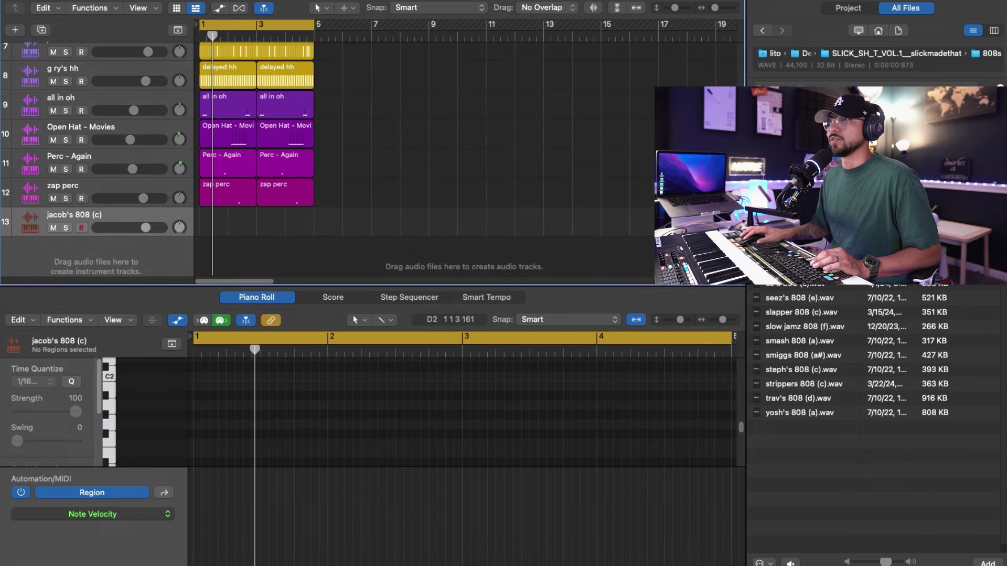
Record a four-bar 808 bass line with F3, E3, A3 and G3 notes on the jacob's 808 track and quantize it to 1/16
{"action": "key", "text": "r"}
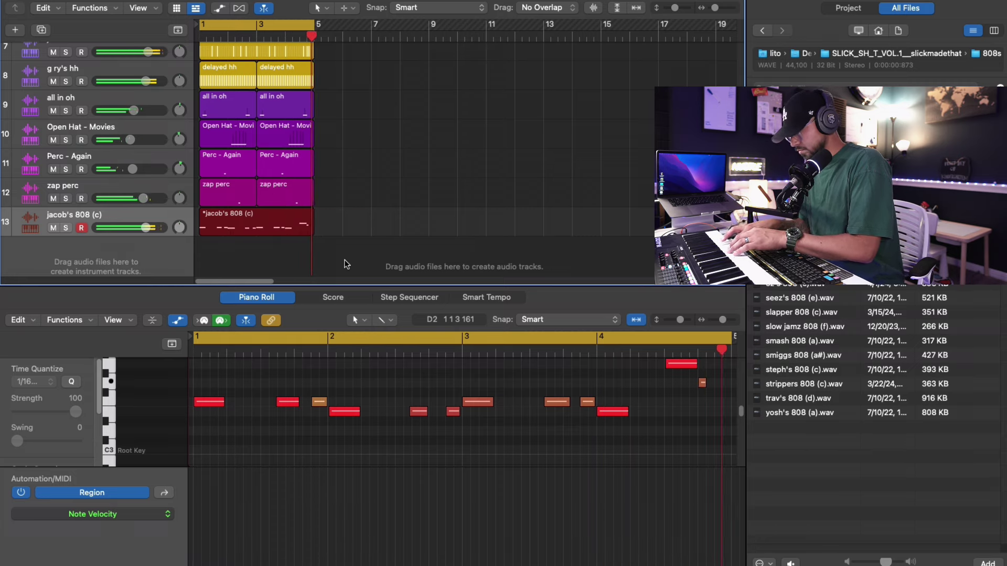
{"action": "key", "text": "space"}
{"action": "left_click_drag", "start_coordinate": [356, 287], "coordinate": [359, 237]}
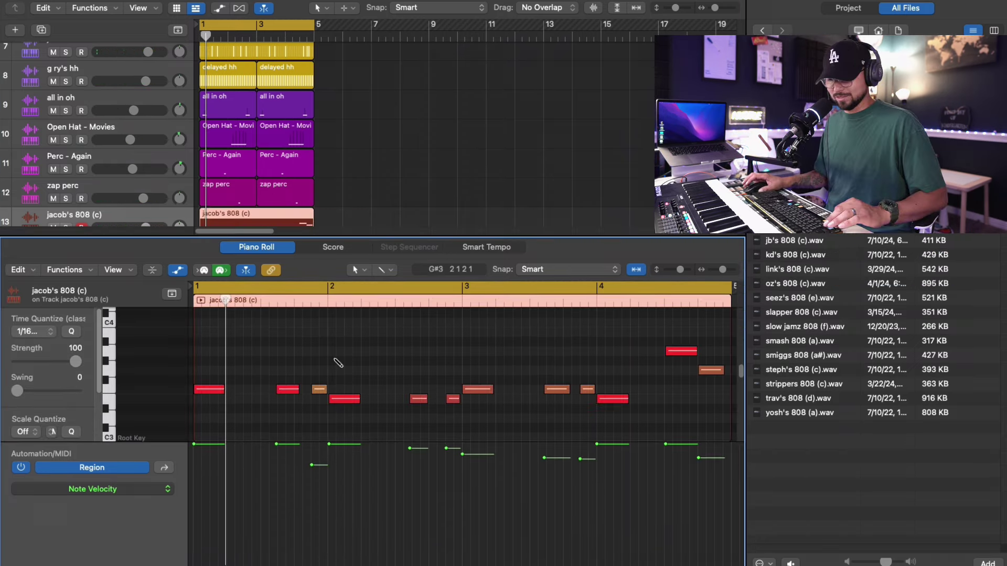
{"action": "key", "text": "super+a"}
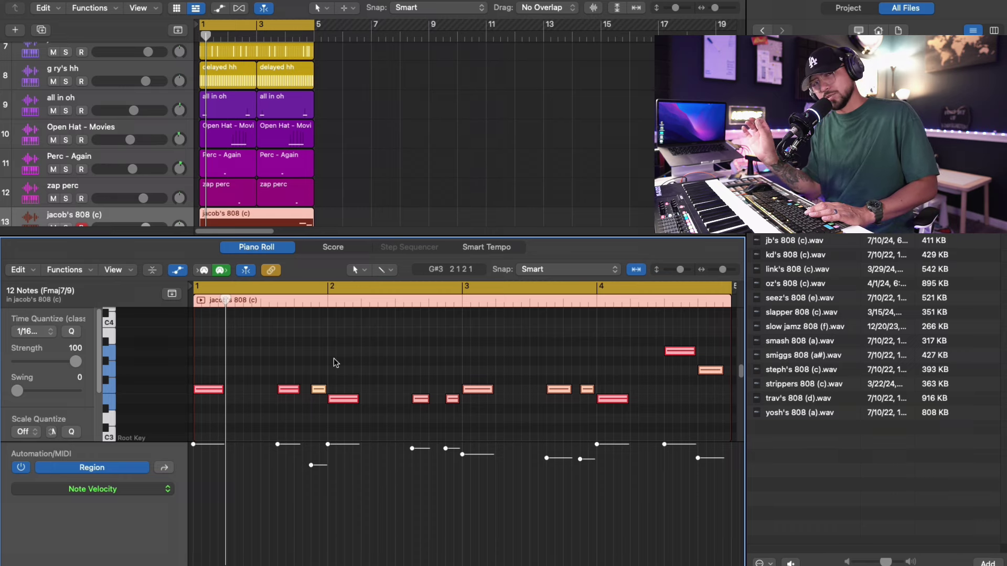
Add an E3 note on beat 2 of bar 4 and a short F3 note on beat 3 of bar 1 in the 808 region
{"action": "key", "text": "space"}
{"action": "left_click", "coordinate": [637, 417]}
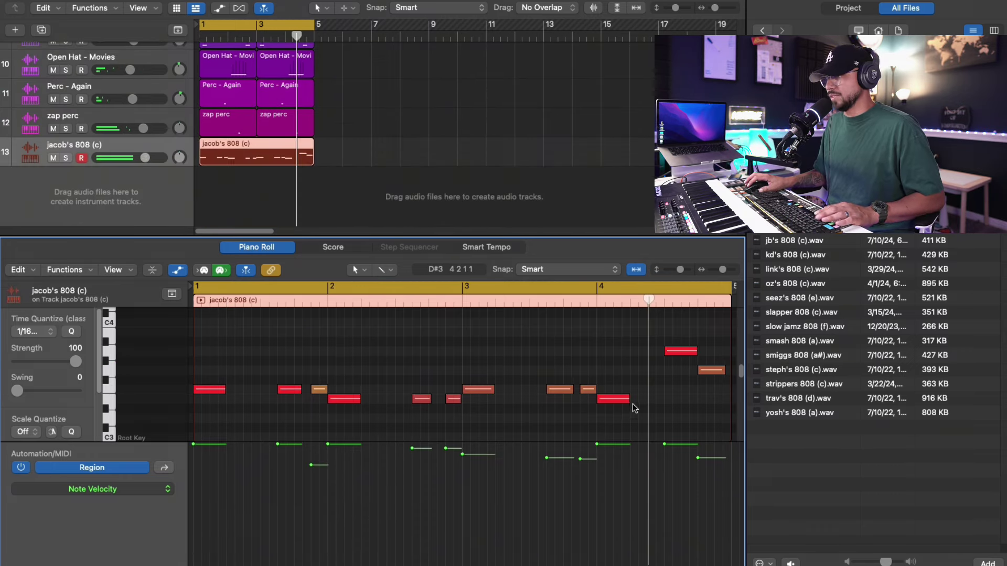
{"action": "left_click", "coordinate": [633, 402], "text": "super"}
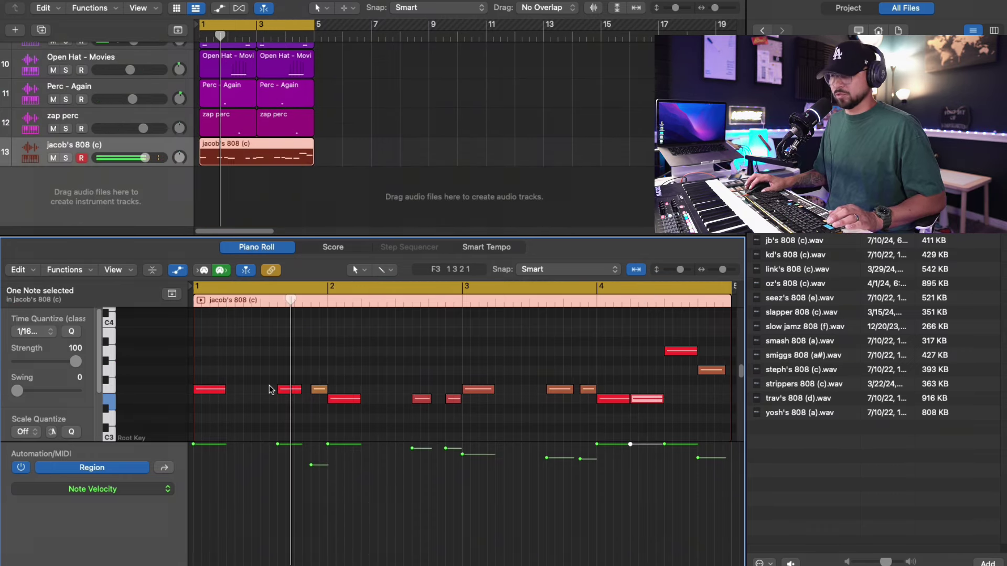
{"action": "left_click_drag", "start_coordinate": [270, 391], "coordinate": [265, 391]}
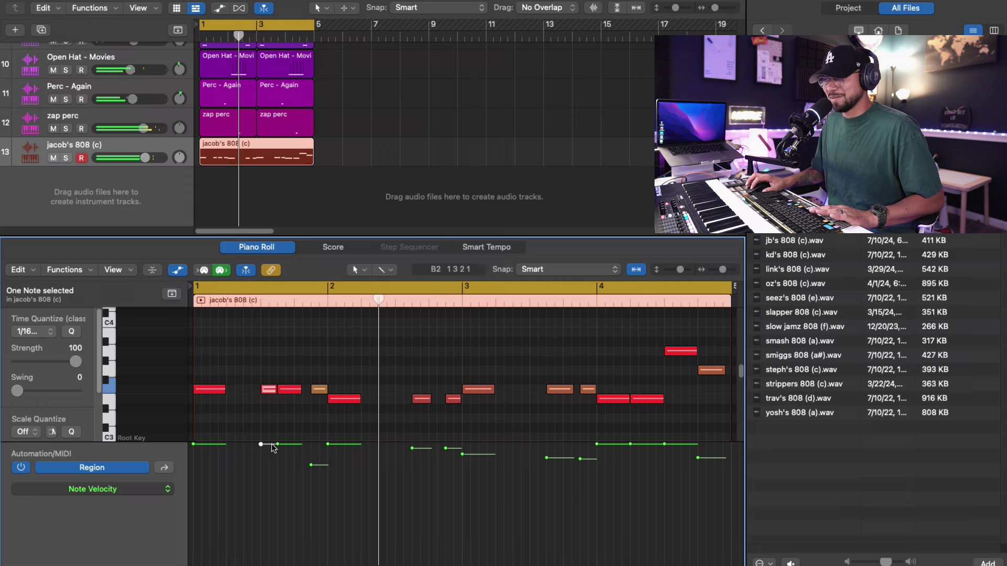
Rework bar 3's opening 808 note into a short and a longer F3 note, and insert a brief G3 note before bar 4's last note
{"action": "left_click", "coordinate": [502, 393]}
{"action": "mouse_move", "coordinate": [494, 389]}
{"action": "left_mouse_down"}
{"action": "mouse_move", "coordinate": [461, 386]}
{"action": "mouse_move", "coordinate": [488, 401]}
{"action": "mouse_move", "coordinate": [474, 370]}
{"action": "left_mouse_up"}
{"action": "left_click", "coordinate": [492, 414]}
{"action": "key", "text": "space"}
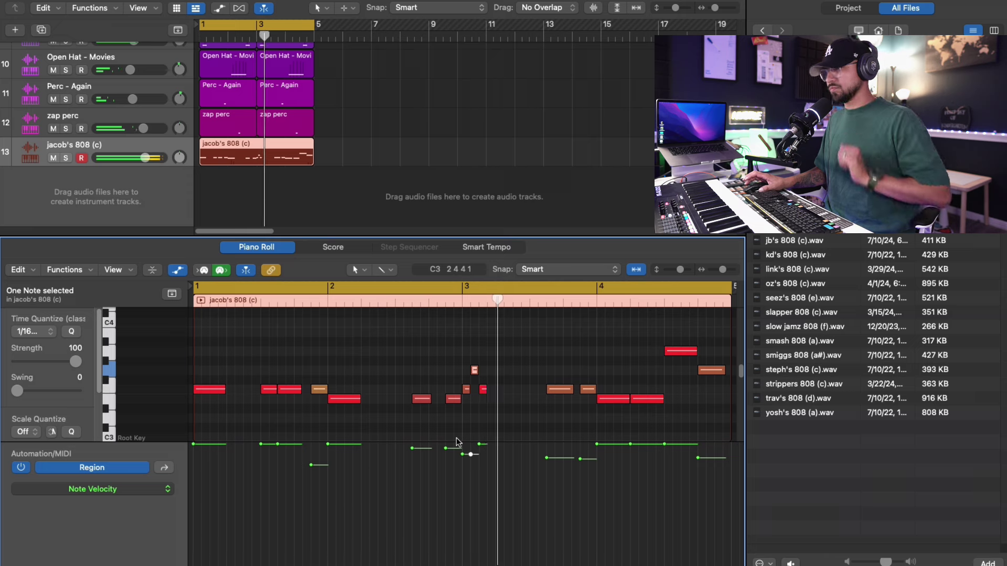
{"action": "mouse_move", "coordinate": [486, 389]}
{"action": "left_mouse_down"}
{"action": "mouse_move", "coordinate": [511, 390]}
{"action": "mouse_move", "coordinate": [477, 389]}
{"action": "left_mouse_up"}
{"action": "left_click_drag", "start_coordinate": [696, 351], "coordinate": [696, 372]}
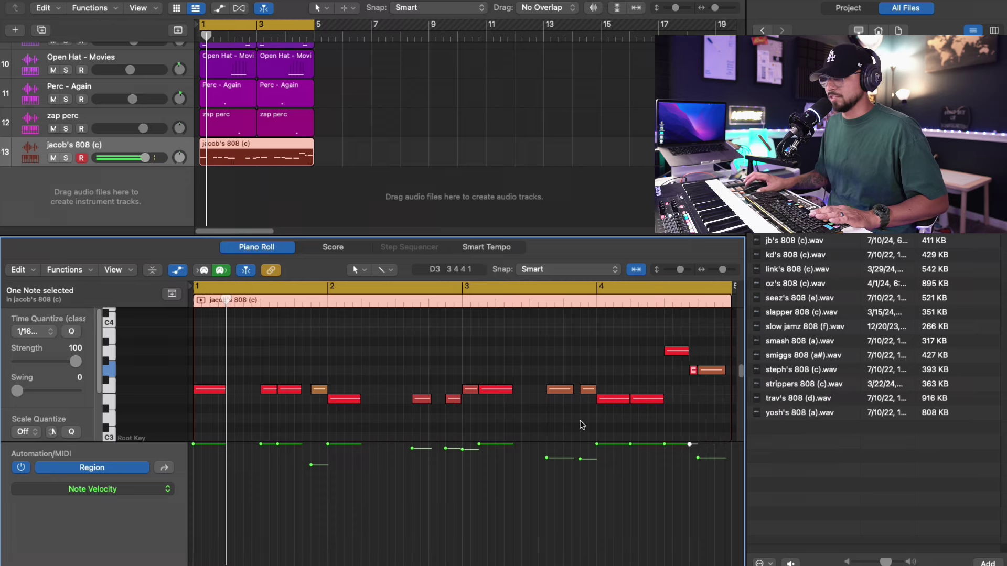